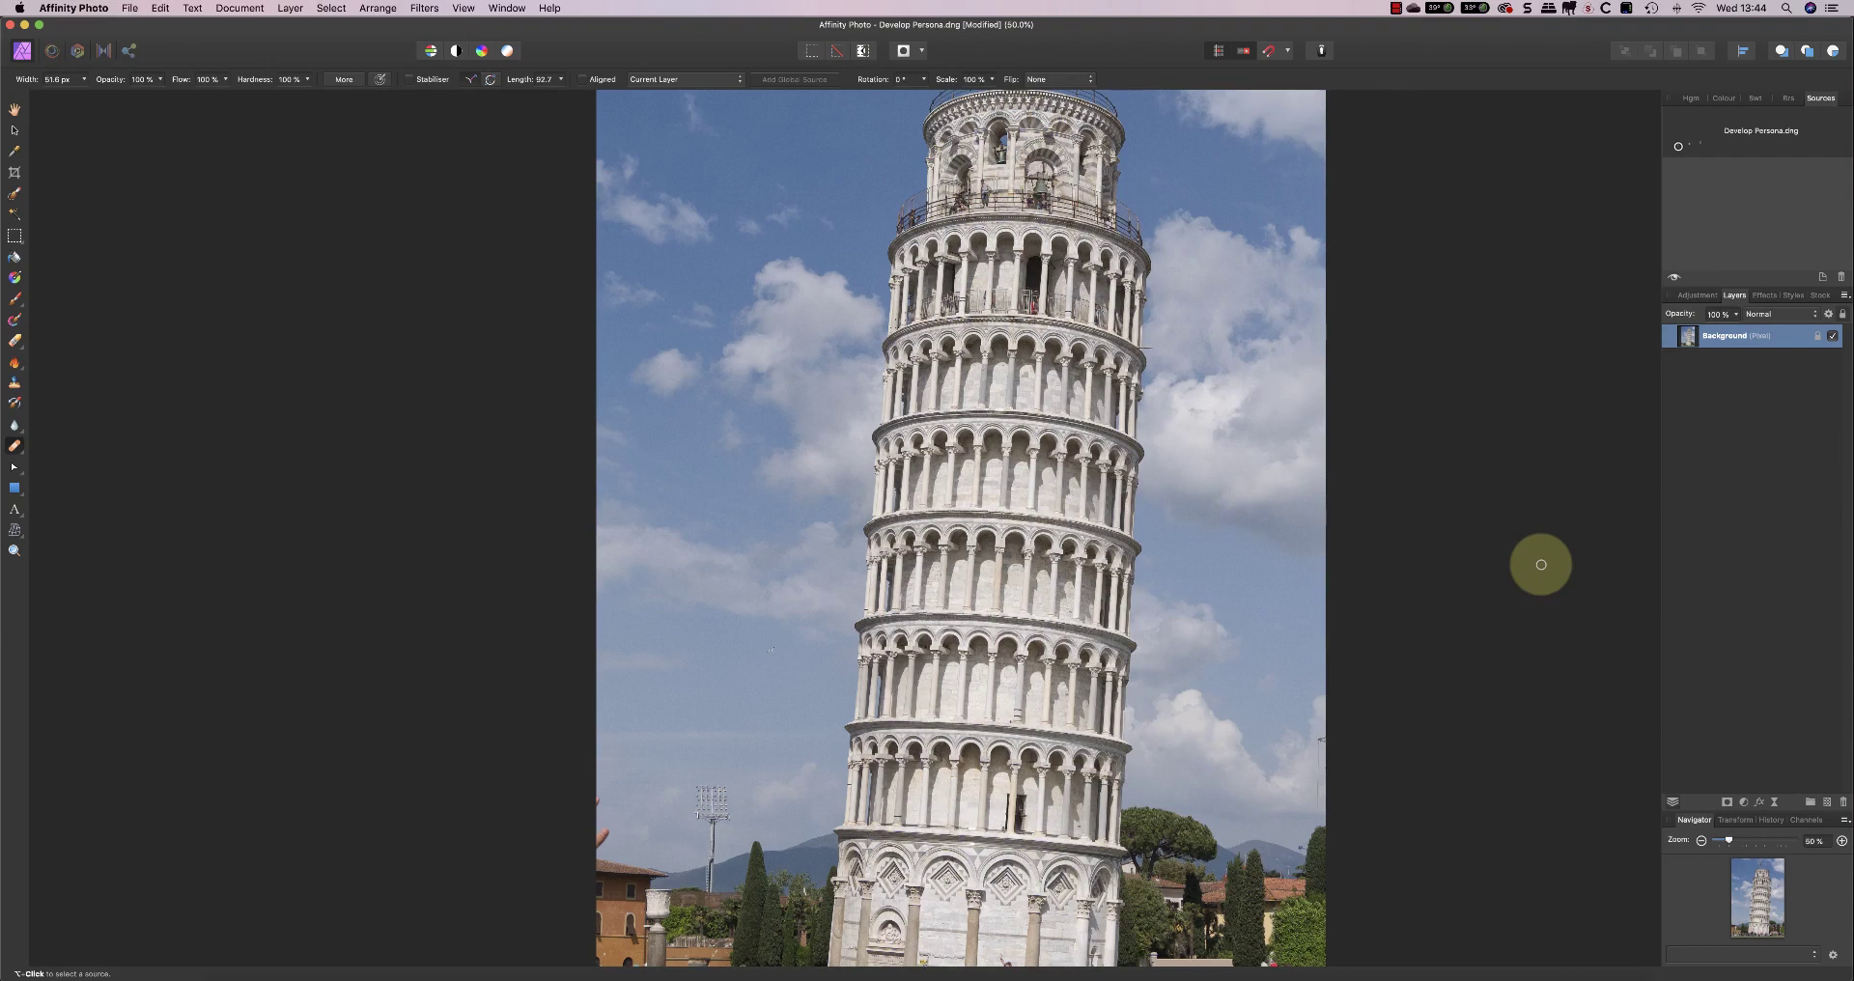
- Zoom the photo to 150% and pan across the upper tower and sky
click(1842, 841)
click(1776, 841)
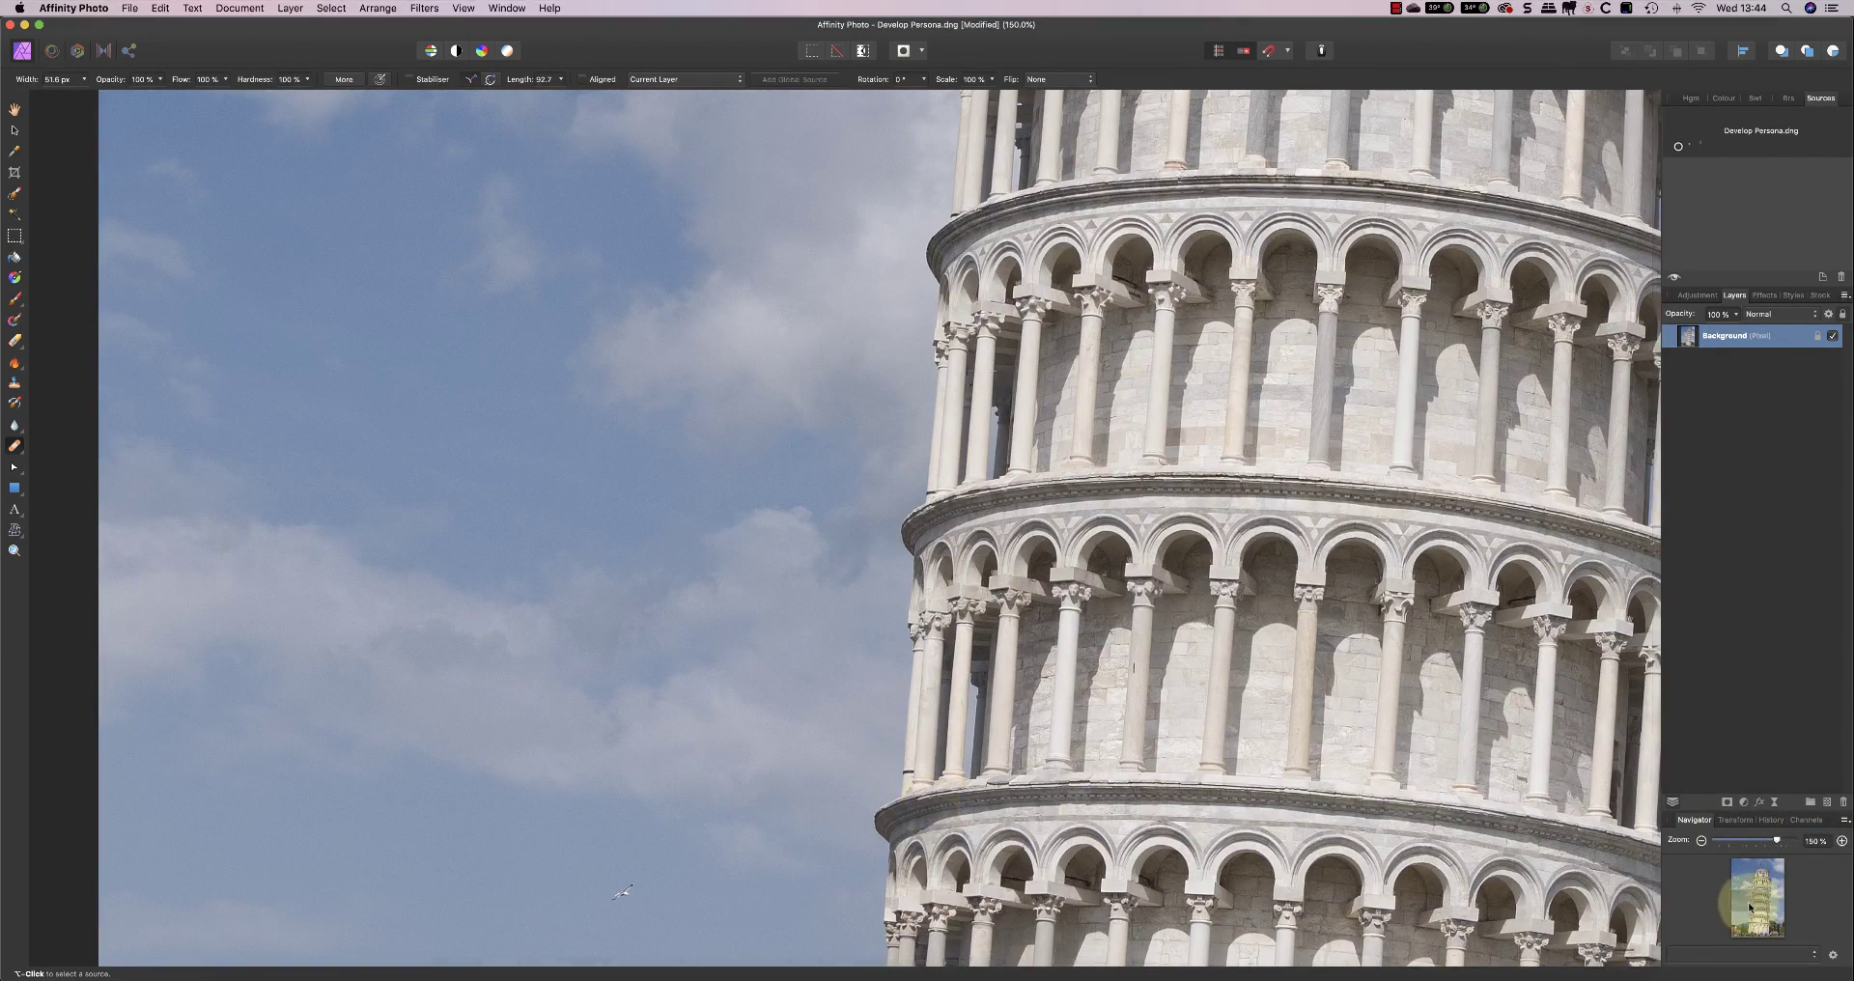
drag(1749, 907, 1749, 909)
mouse_move(638, 630)
mouse_down()
mouse_move(619, 538)
mouse_move(886, 702)
mouse_up()
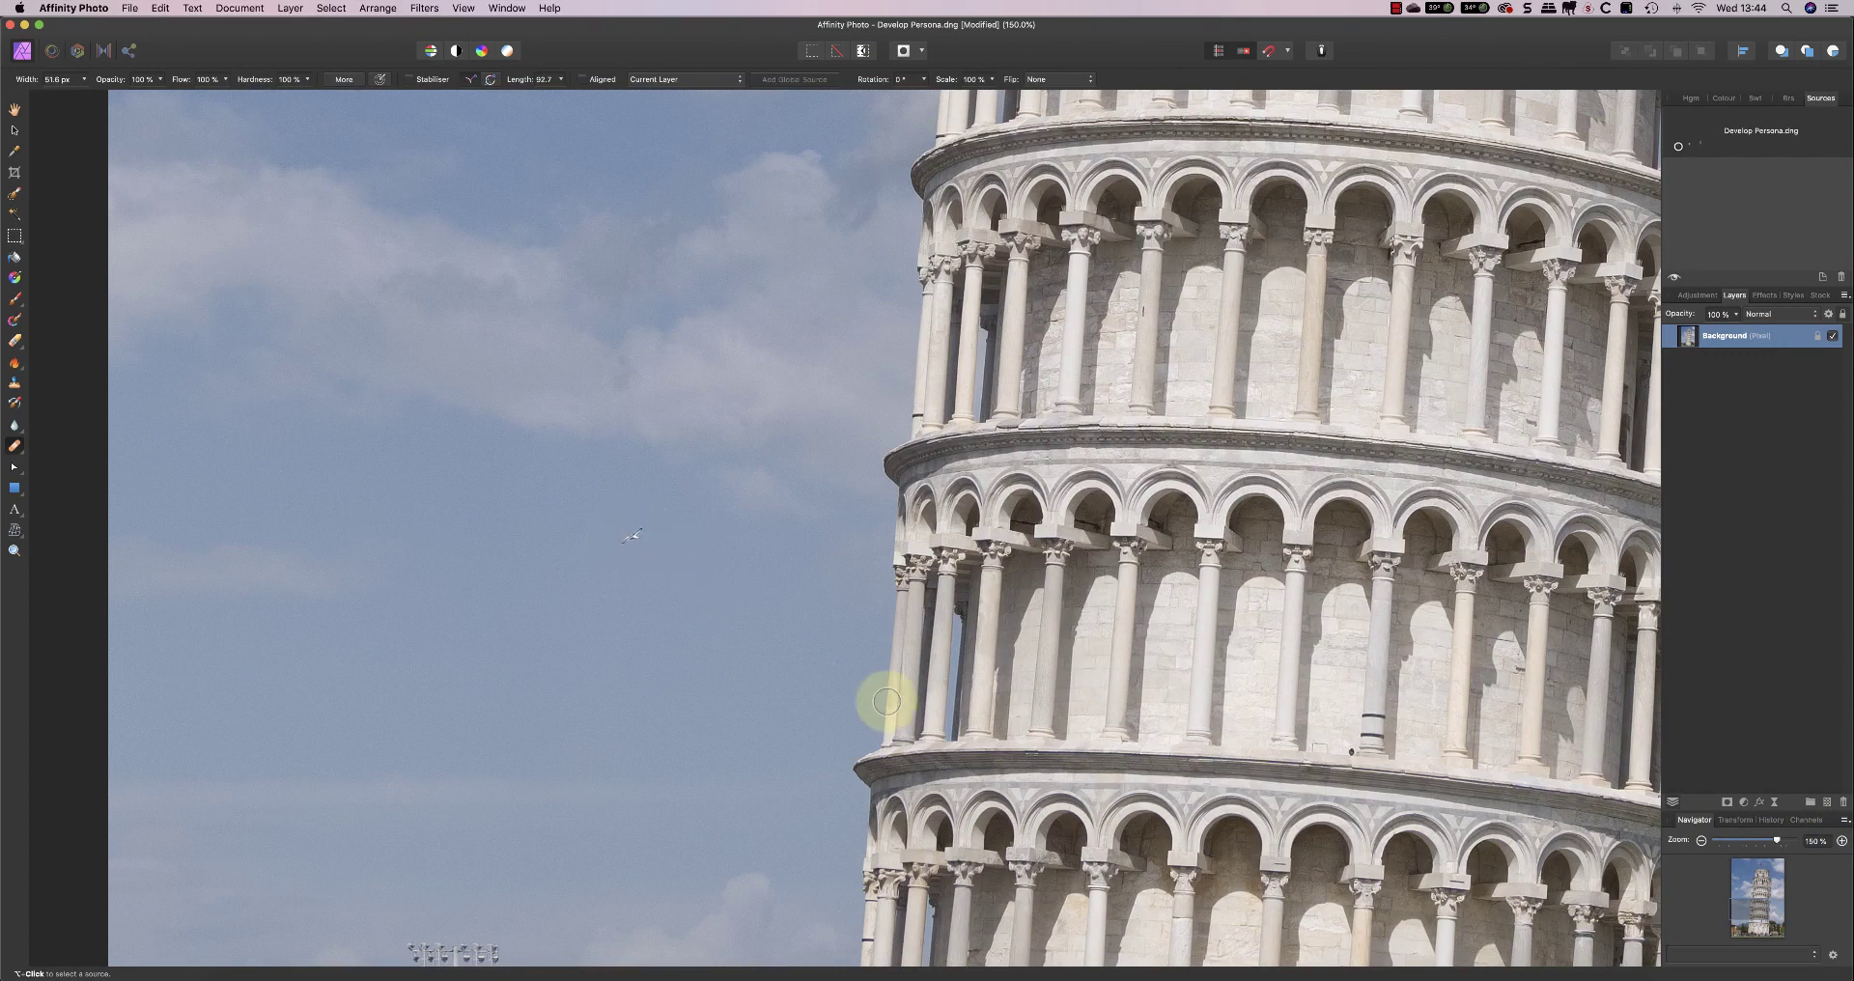
- Pan to inspect the floodlight, the finger and the tower window up close
drag(1738, 907, 1736, 920)
mouse_move(612, 683)
mouse_down()
mouse_move(603, 530)
mouse_move(647, 678)
mouse_up()
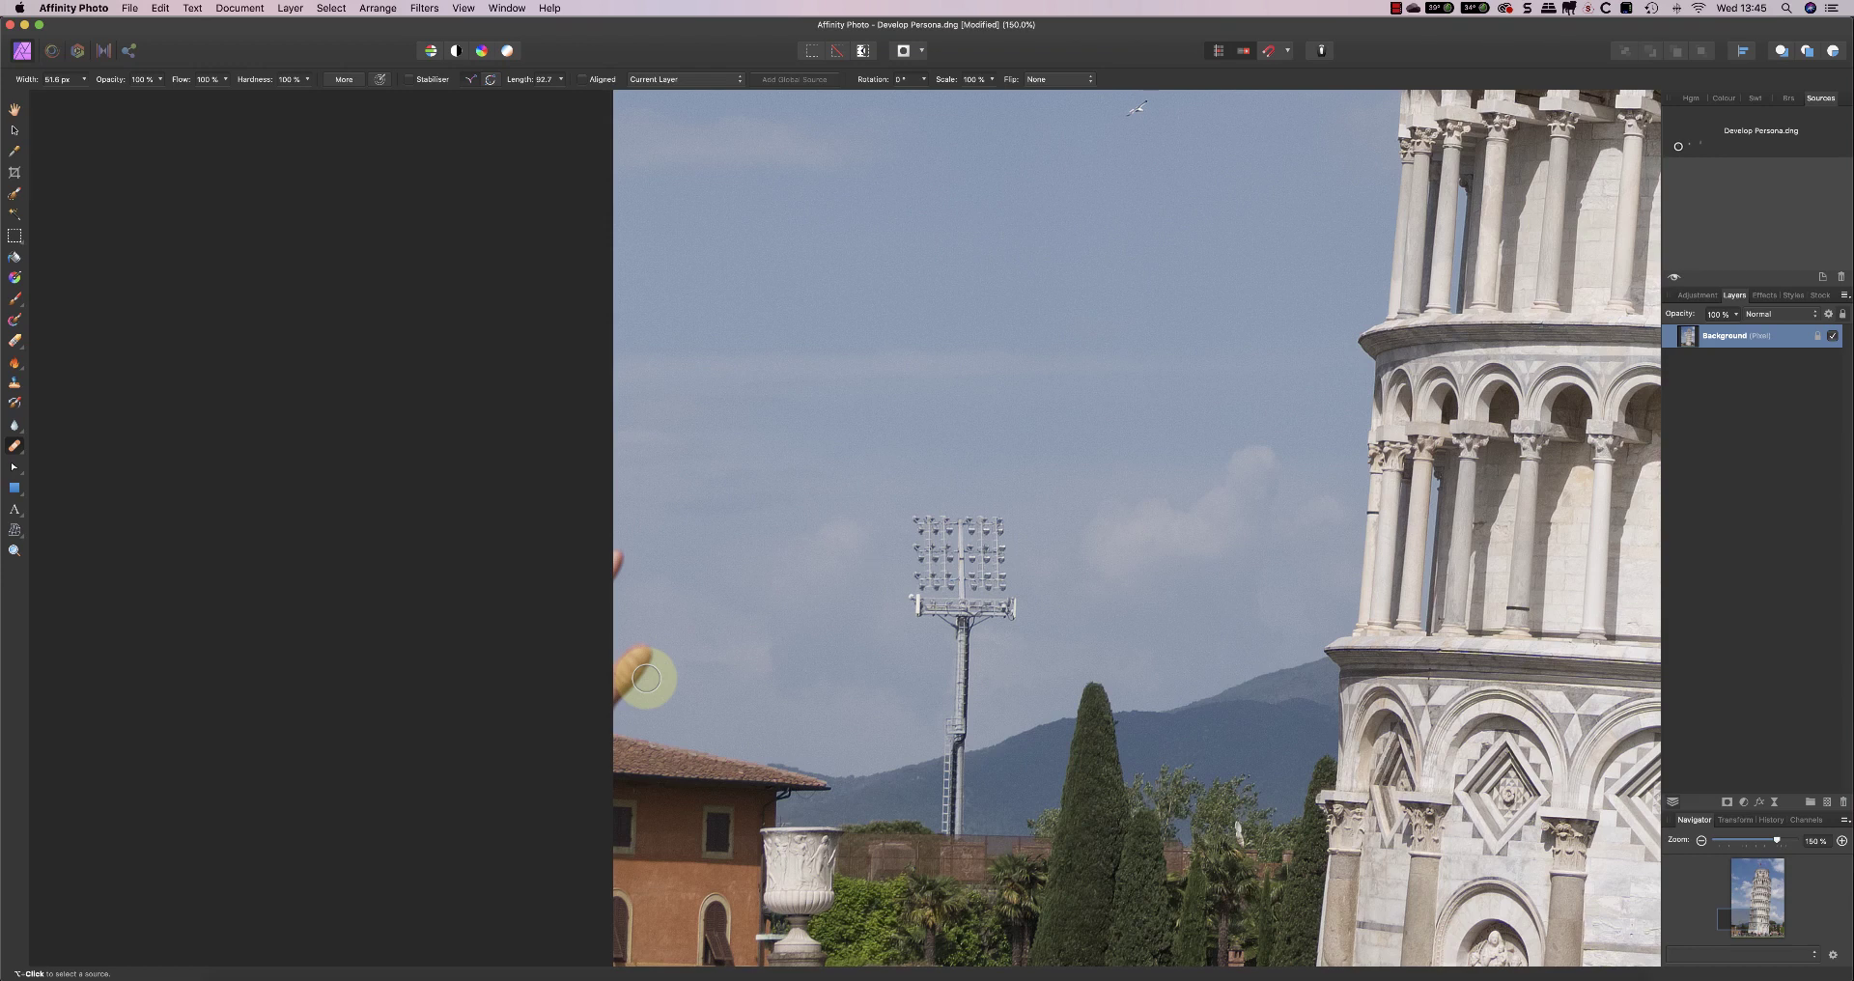
scroll(645, 678, right, 3)
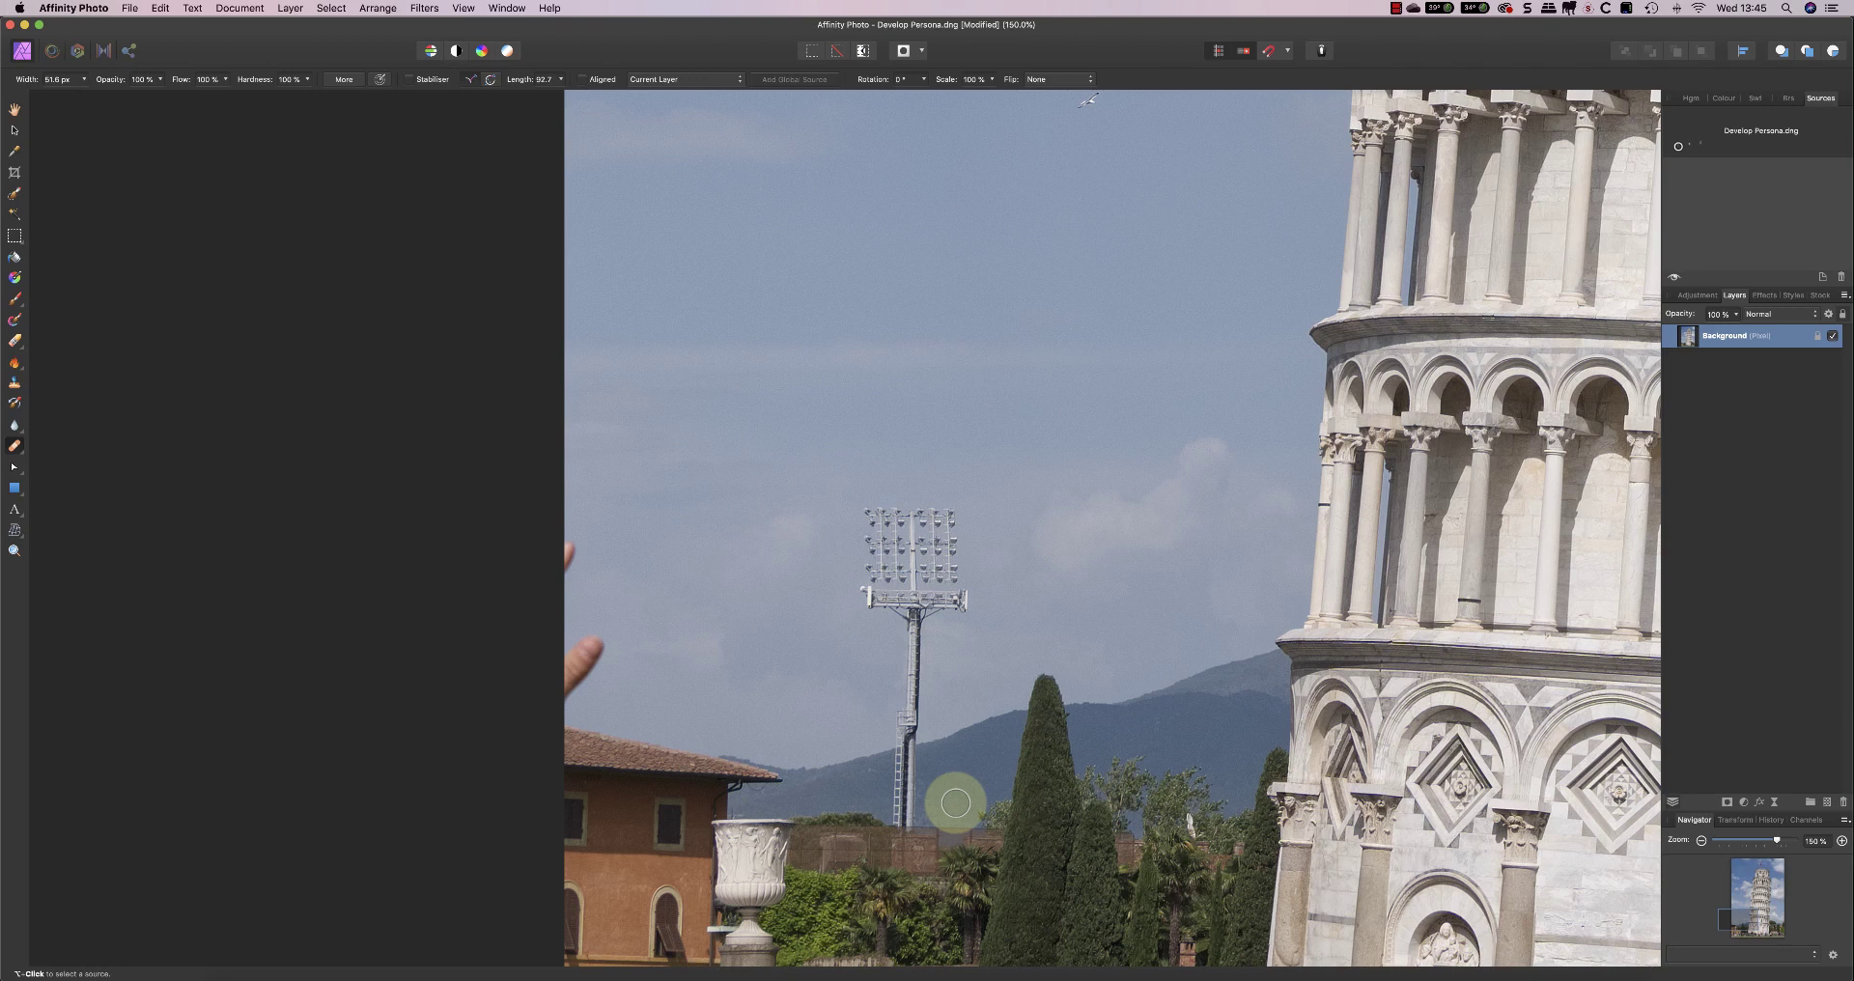
click(1753, 914)
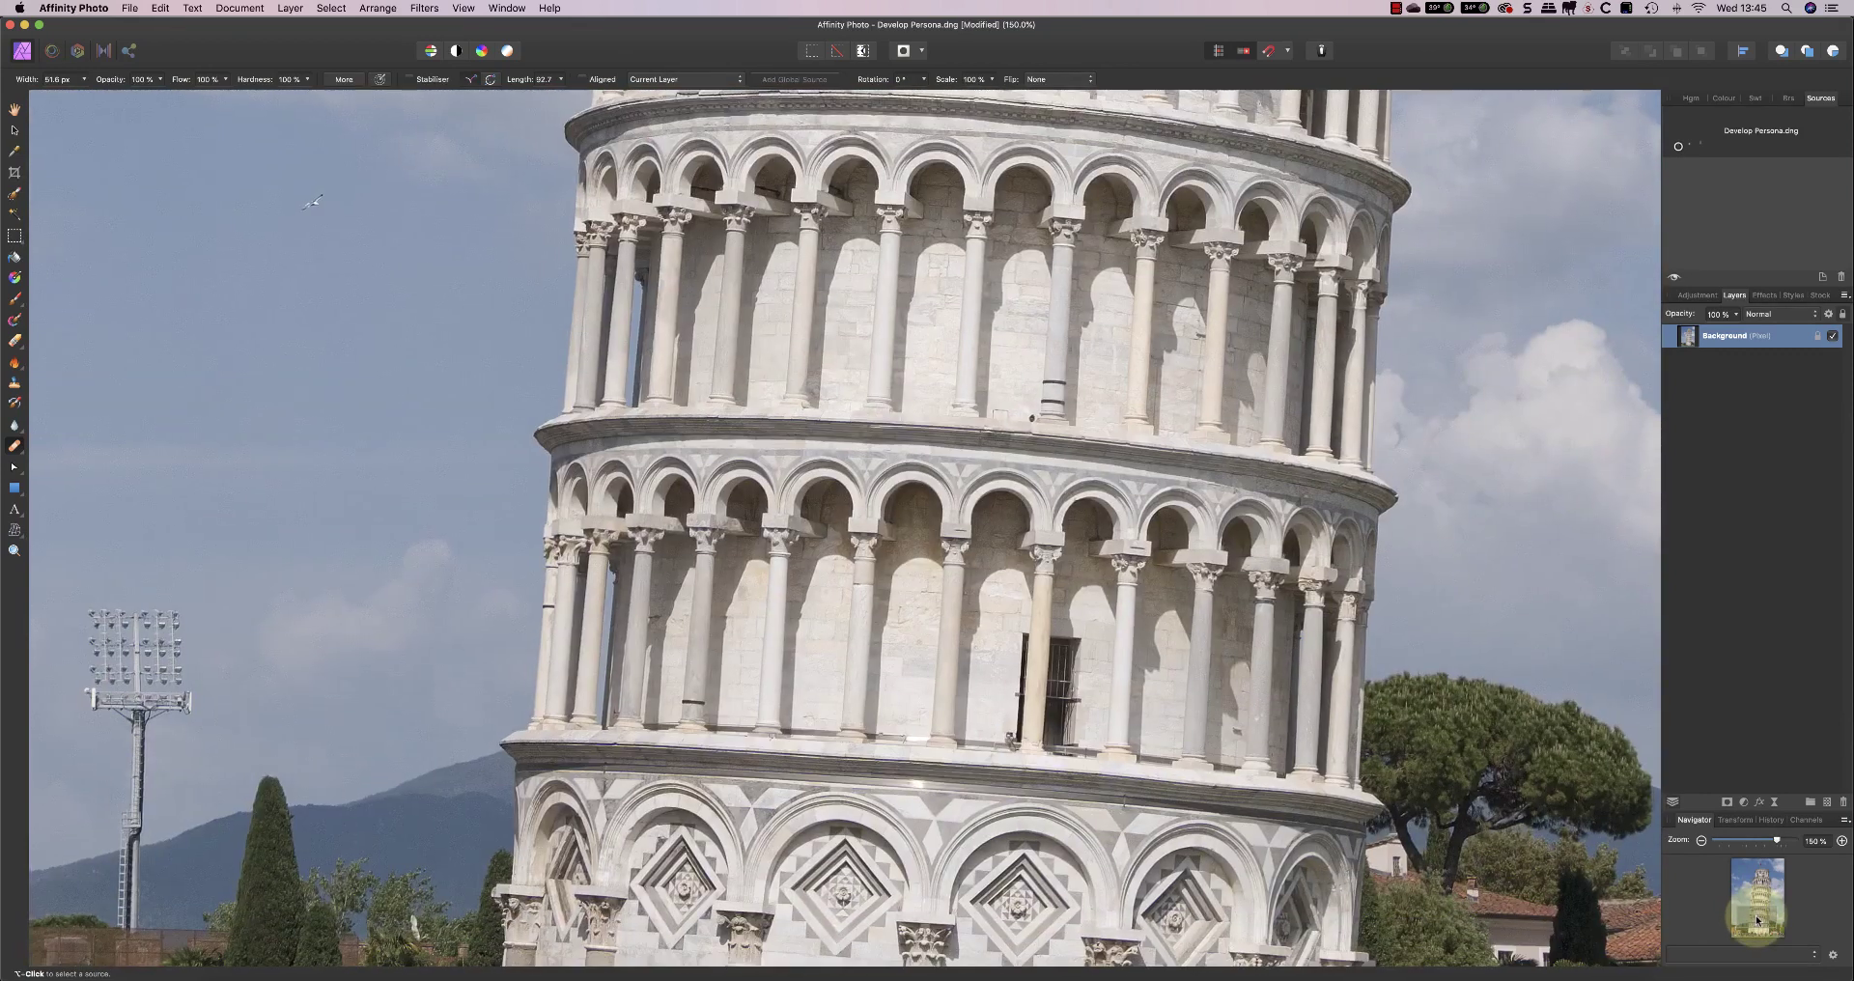
drag(1753, 914, 1755, 922)
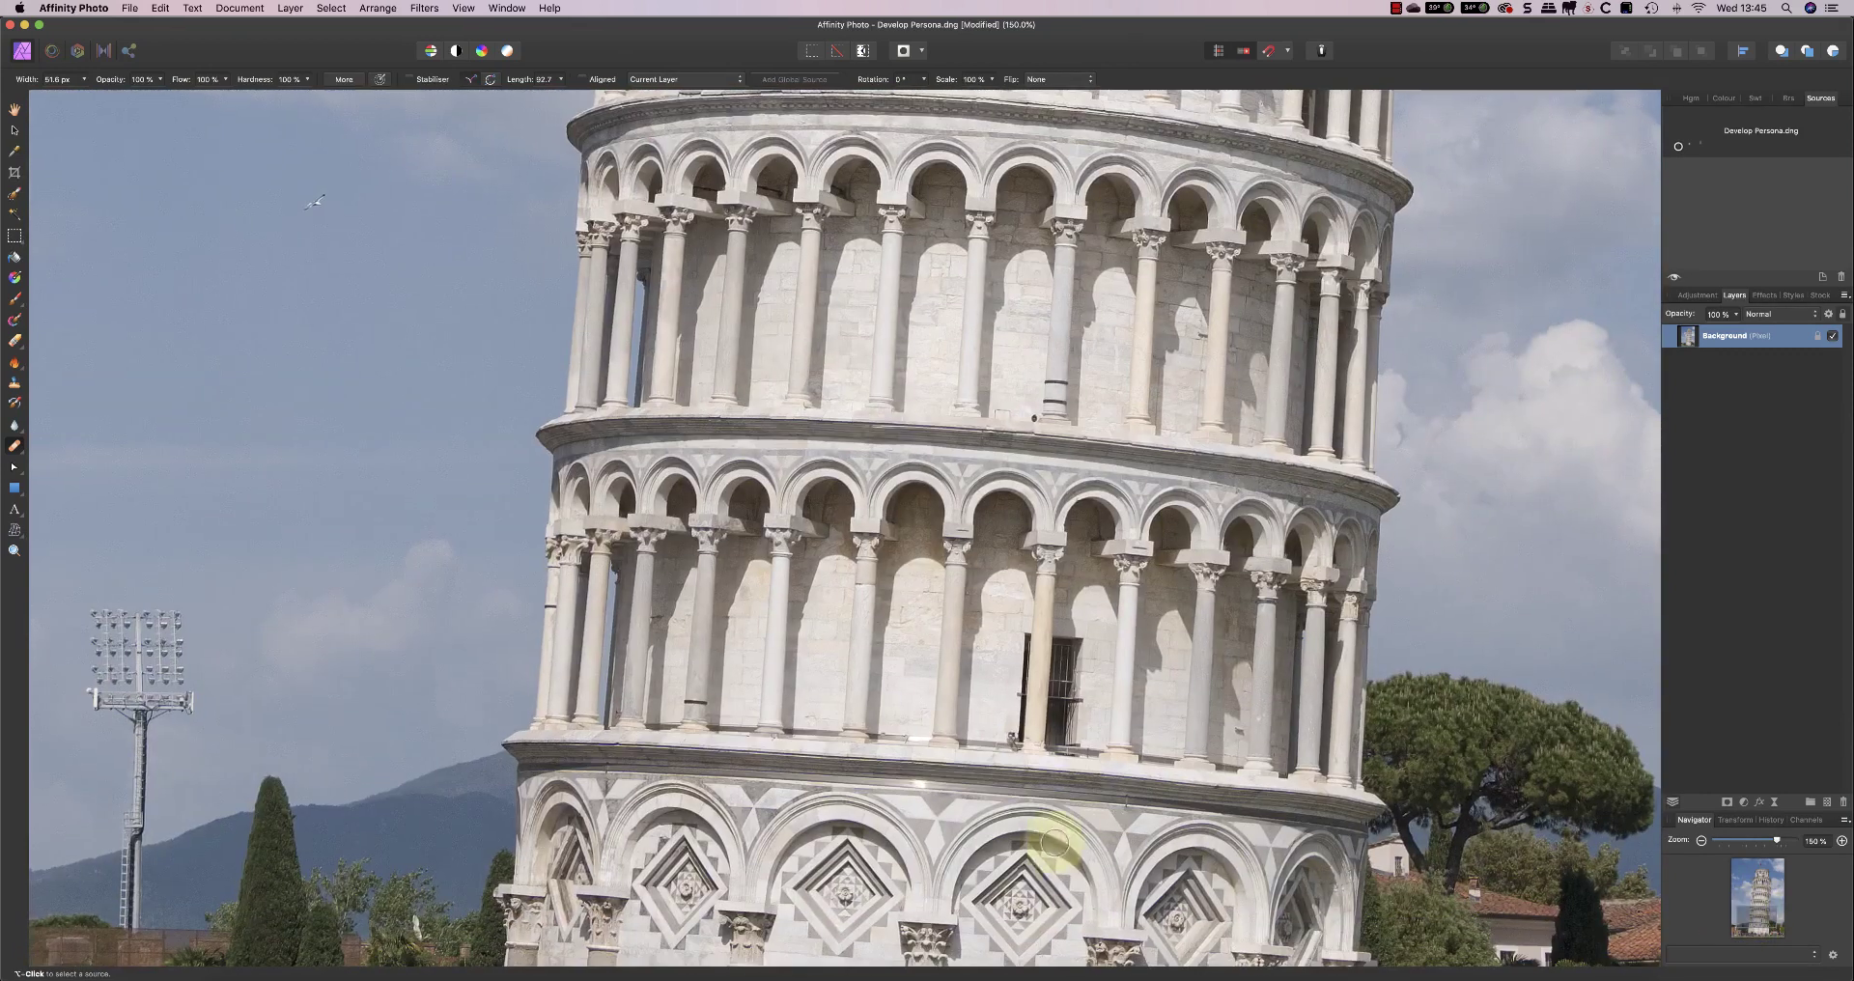
click(1040, 796)
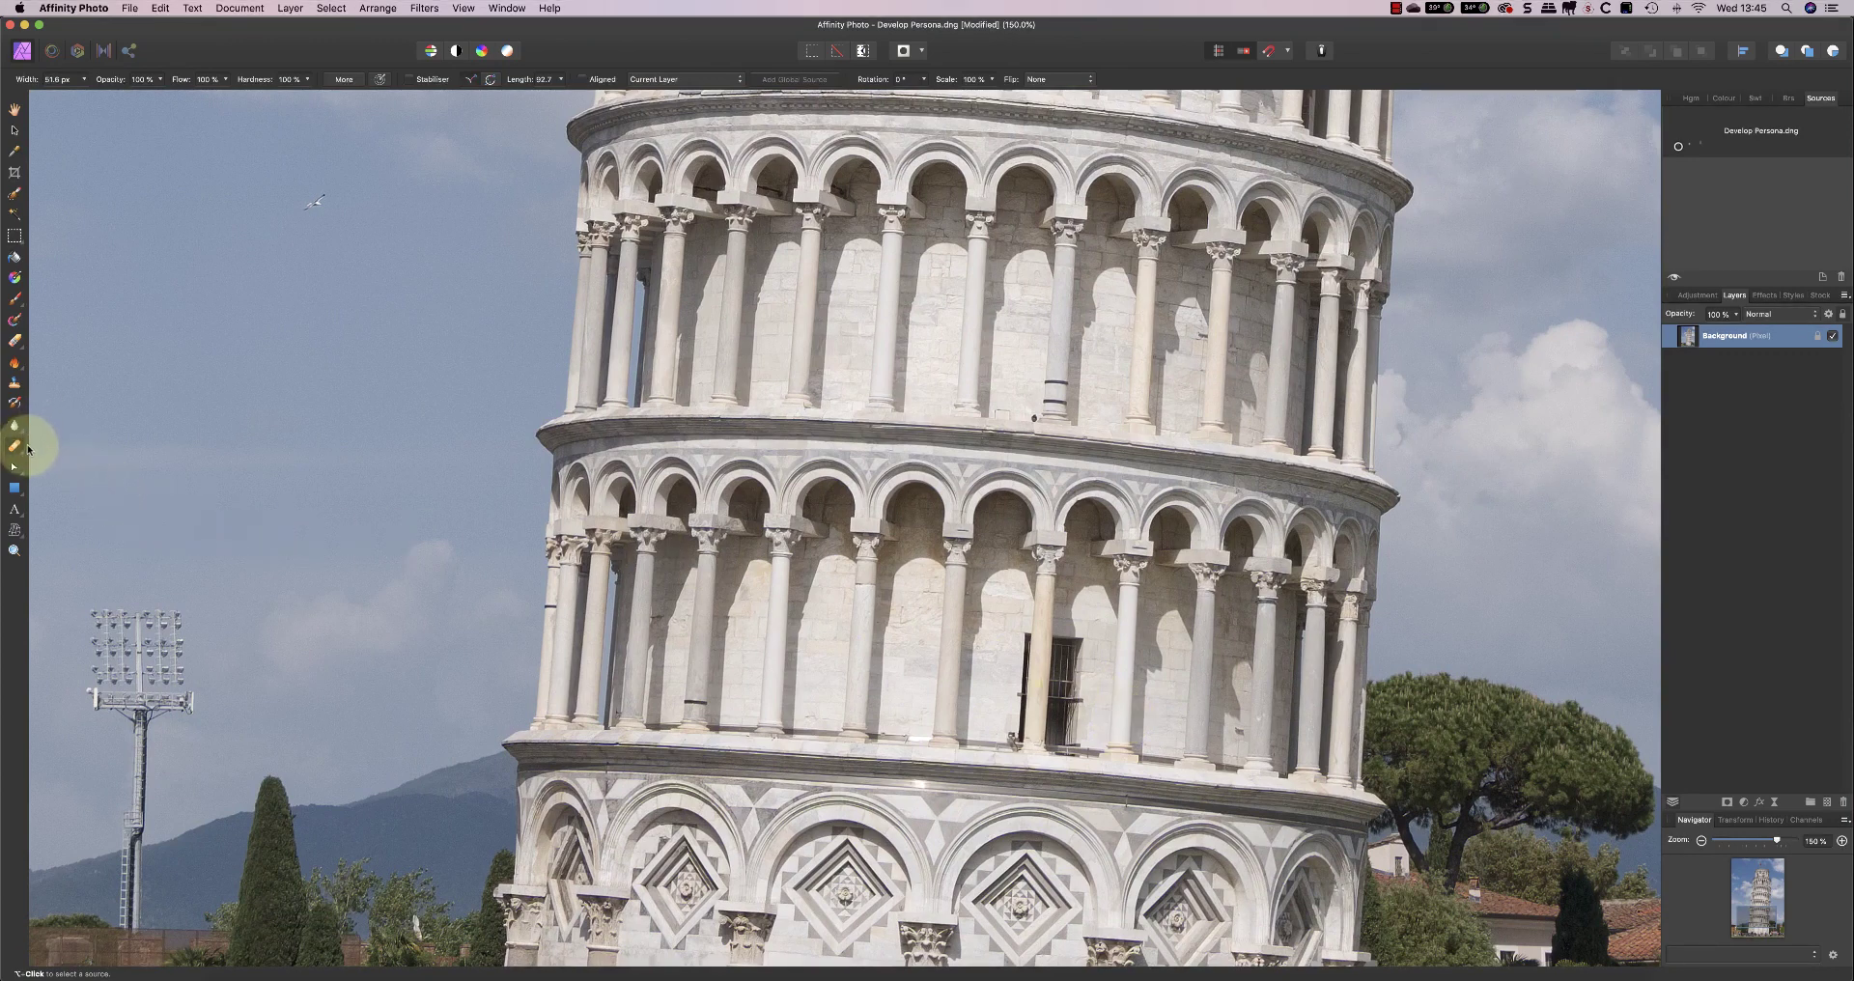
- Open the healing and retouching tool group and pan to the sky left of the tower
click(24, 450)
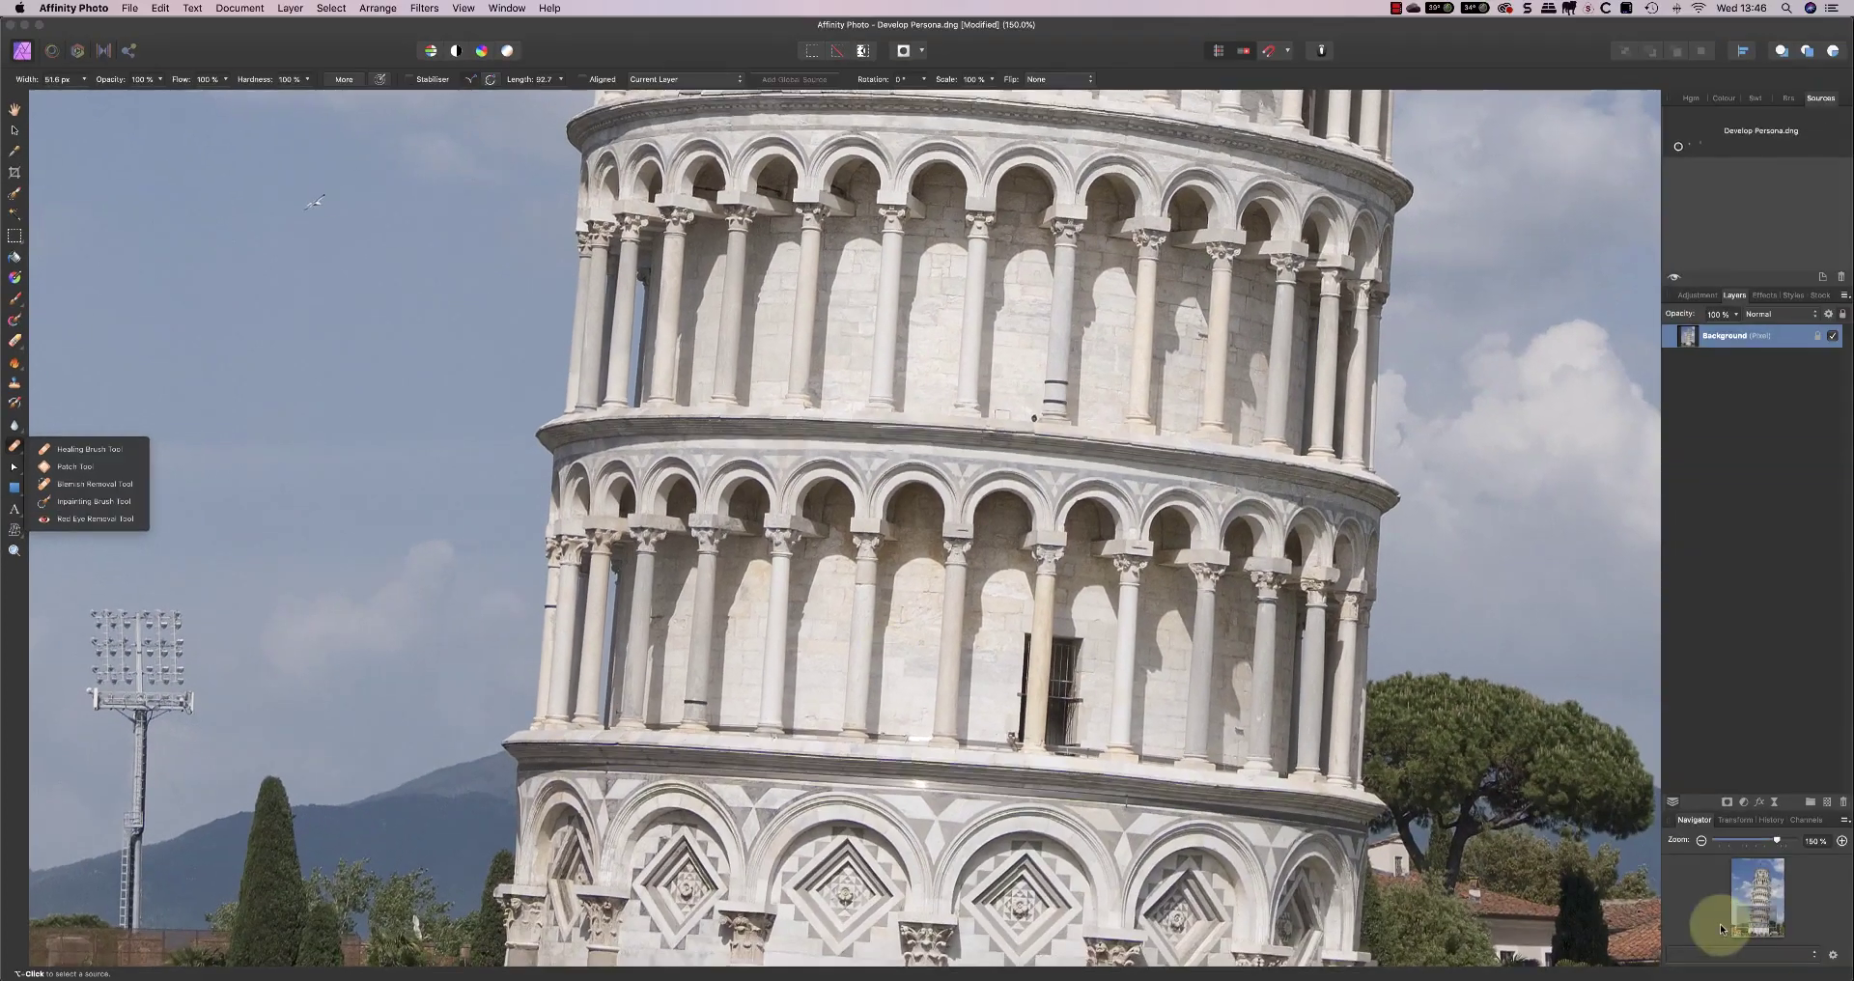
drag(1720, 929, 1743, 911)
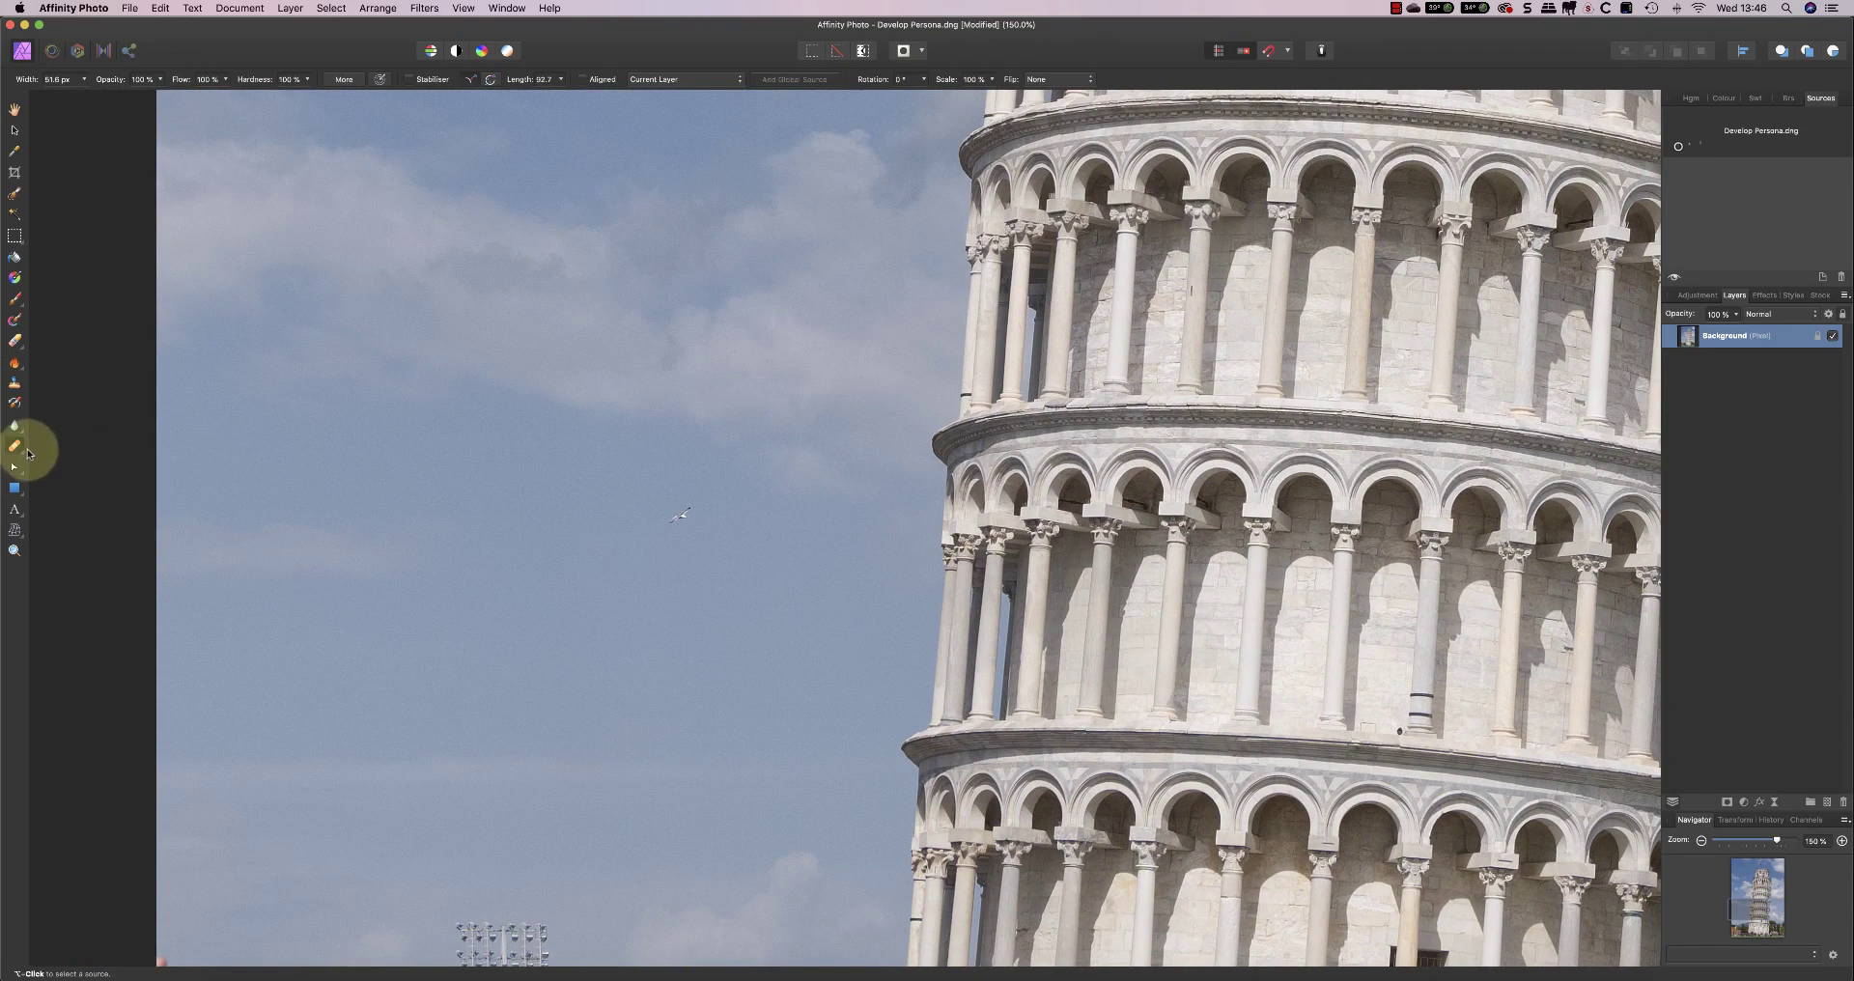
- Choose the Healing Brush and widen it from 51.6 px to 90.3 px
click(20, 450)
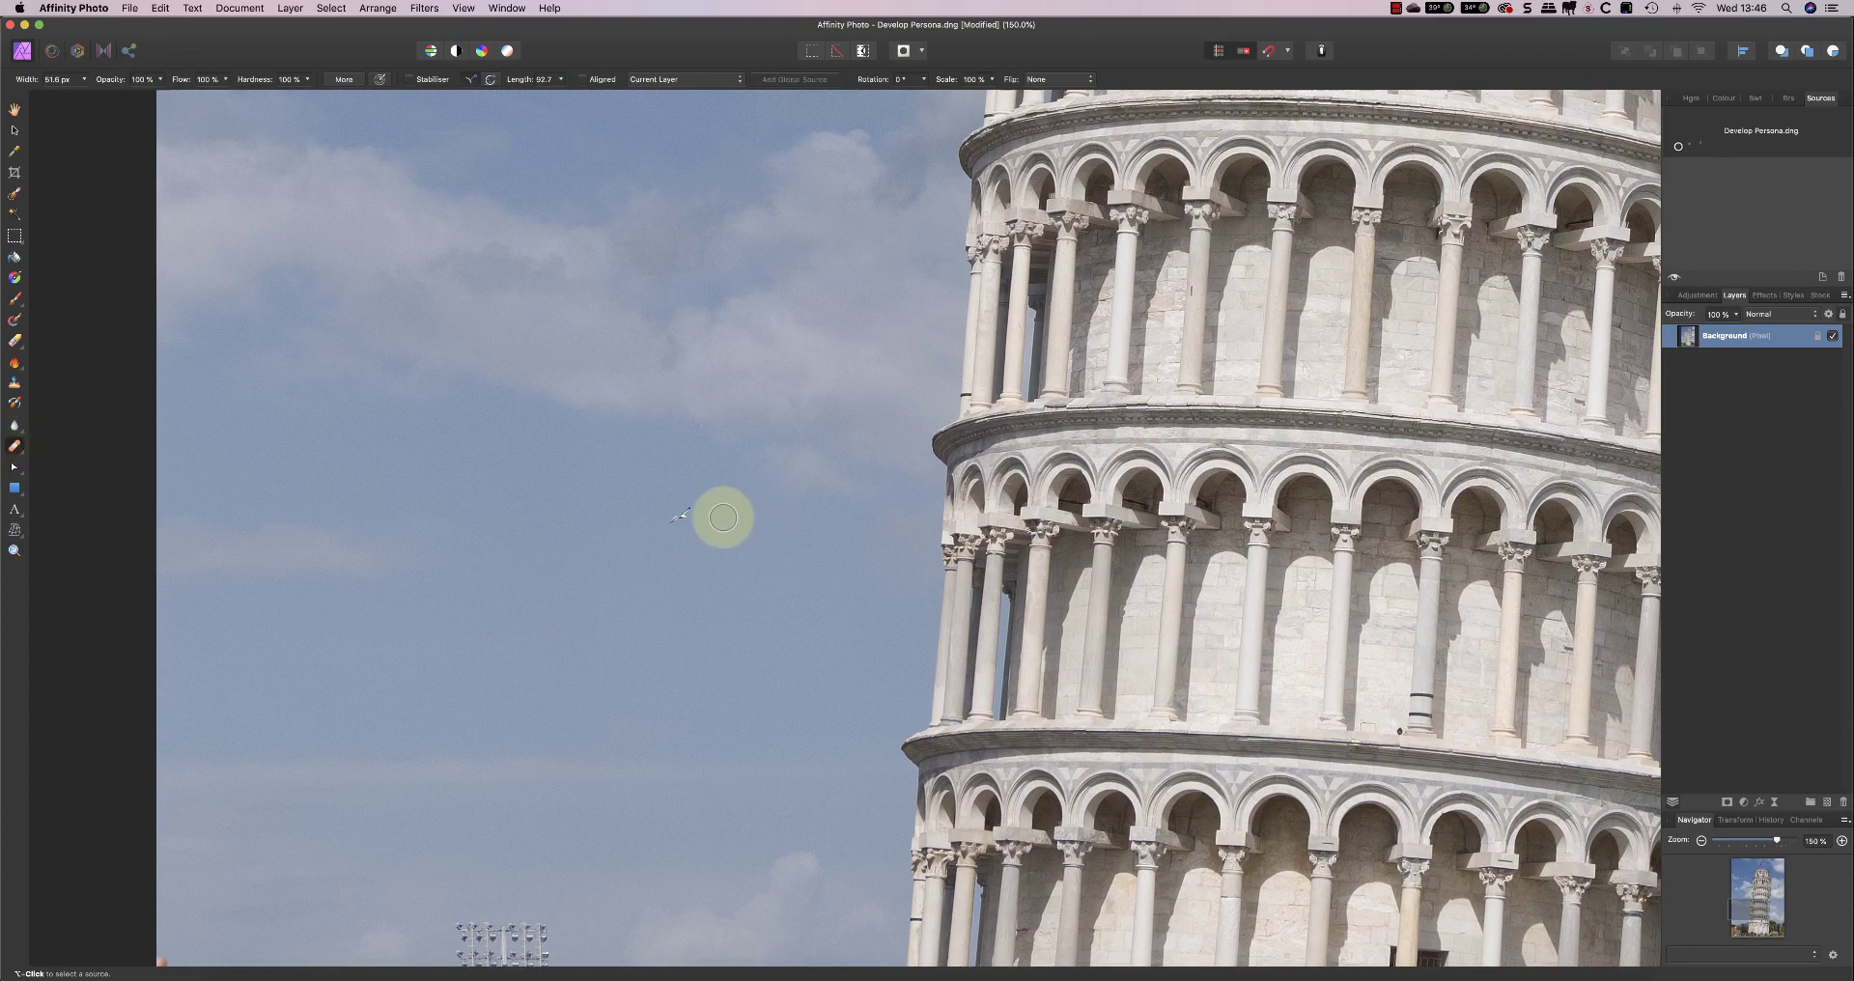
key(bracketright)
key(bracketright)
key(bracketright)
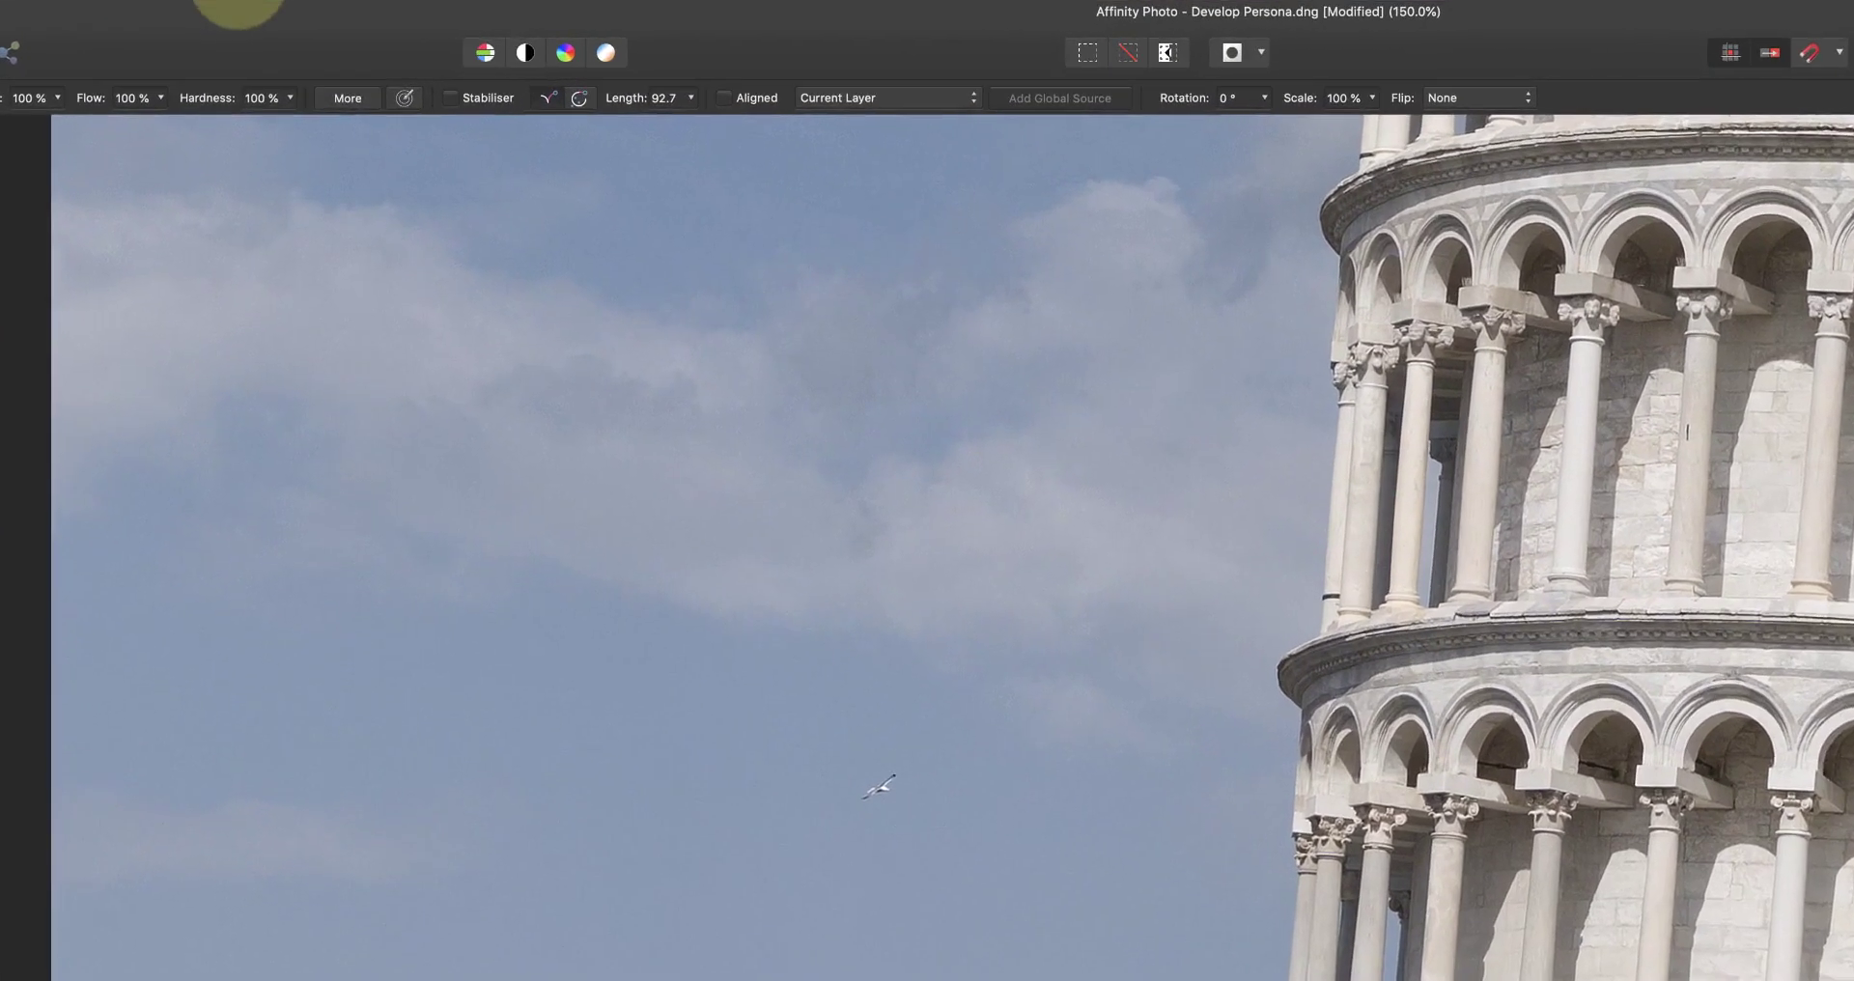
- Create a new pixel layer with Layer > New Layer and rename it 'Bird Repair'
click(290, 7)
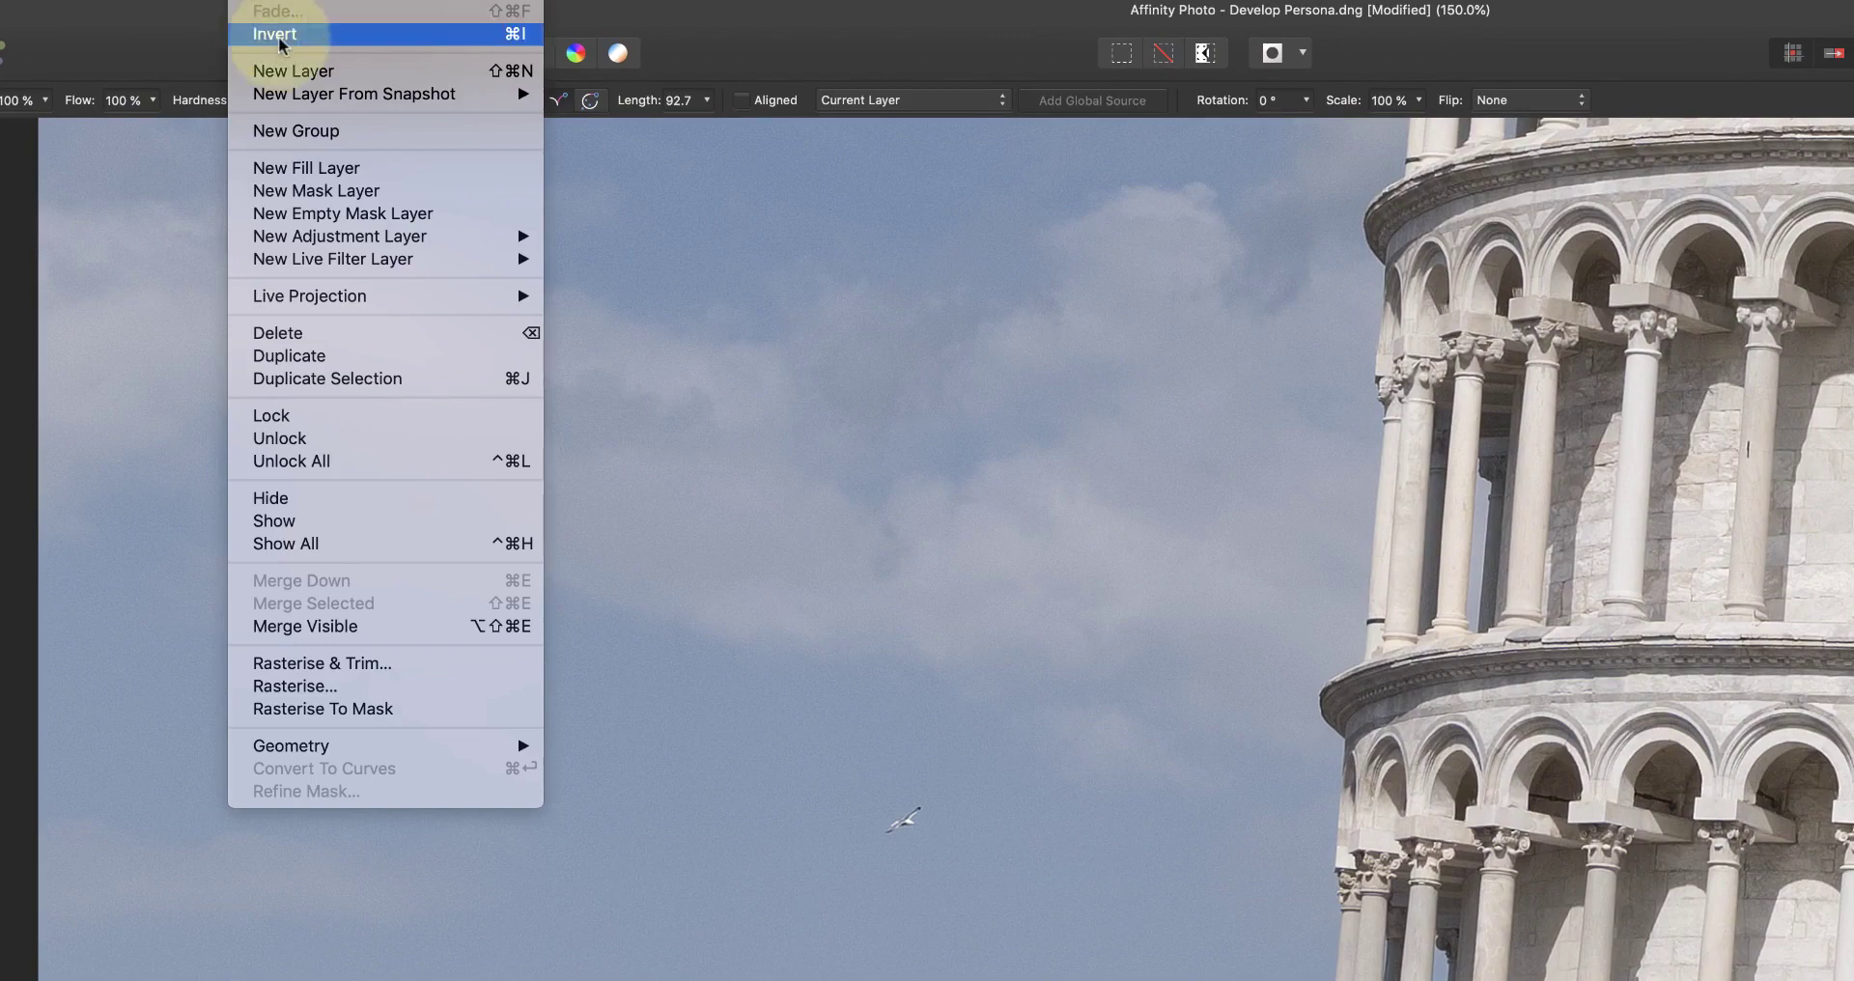
click(293, 71)
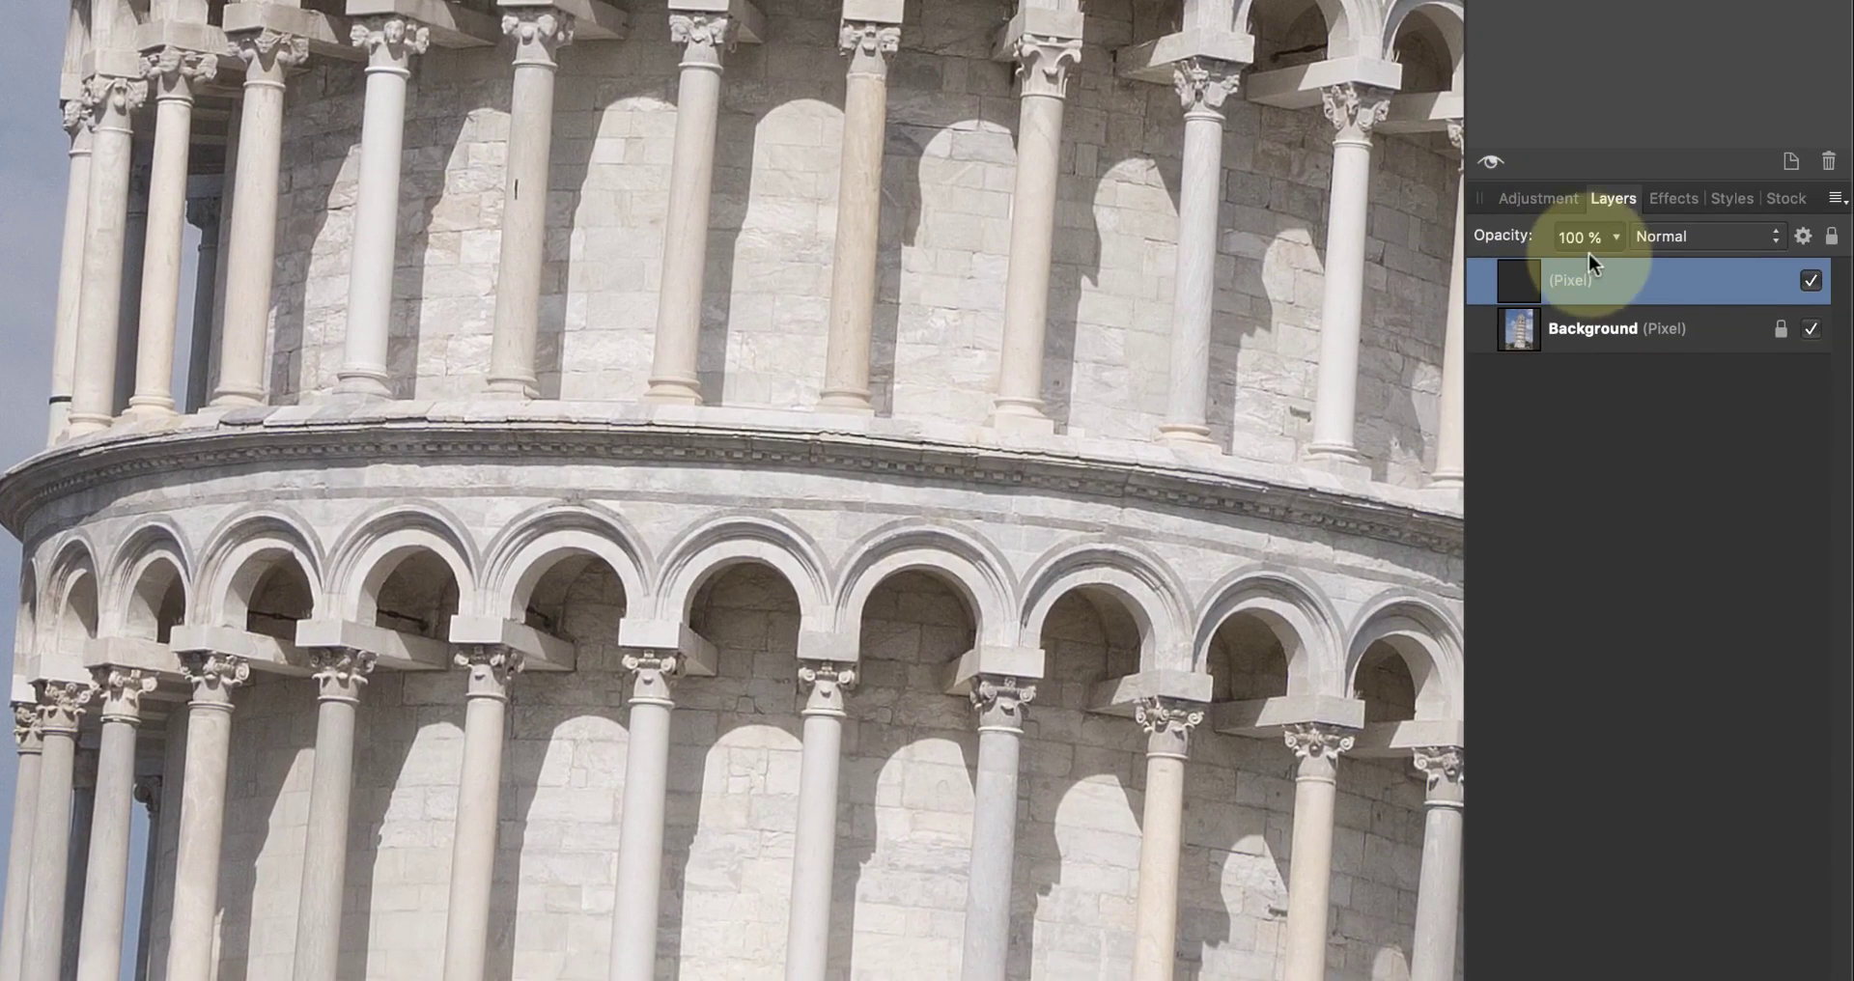
double_click(1564, 278)
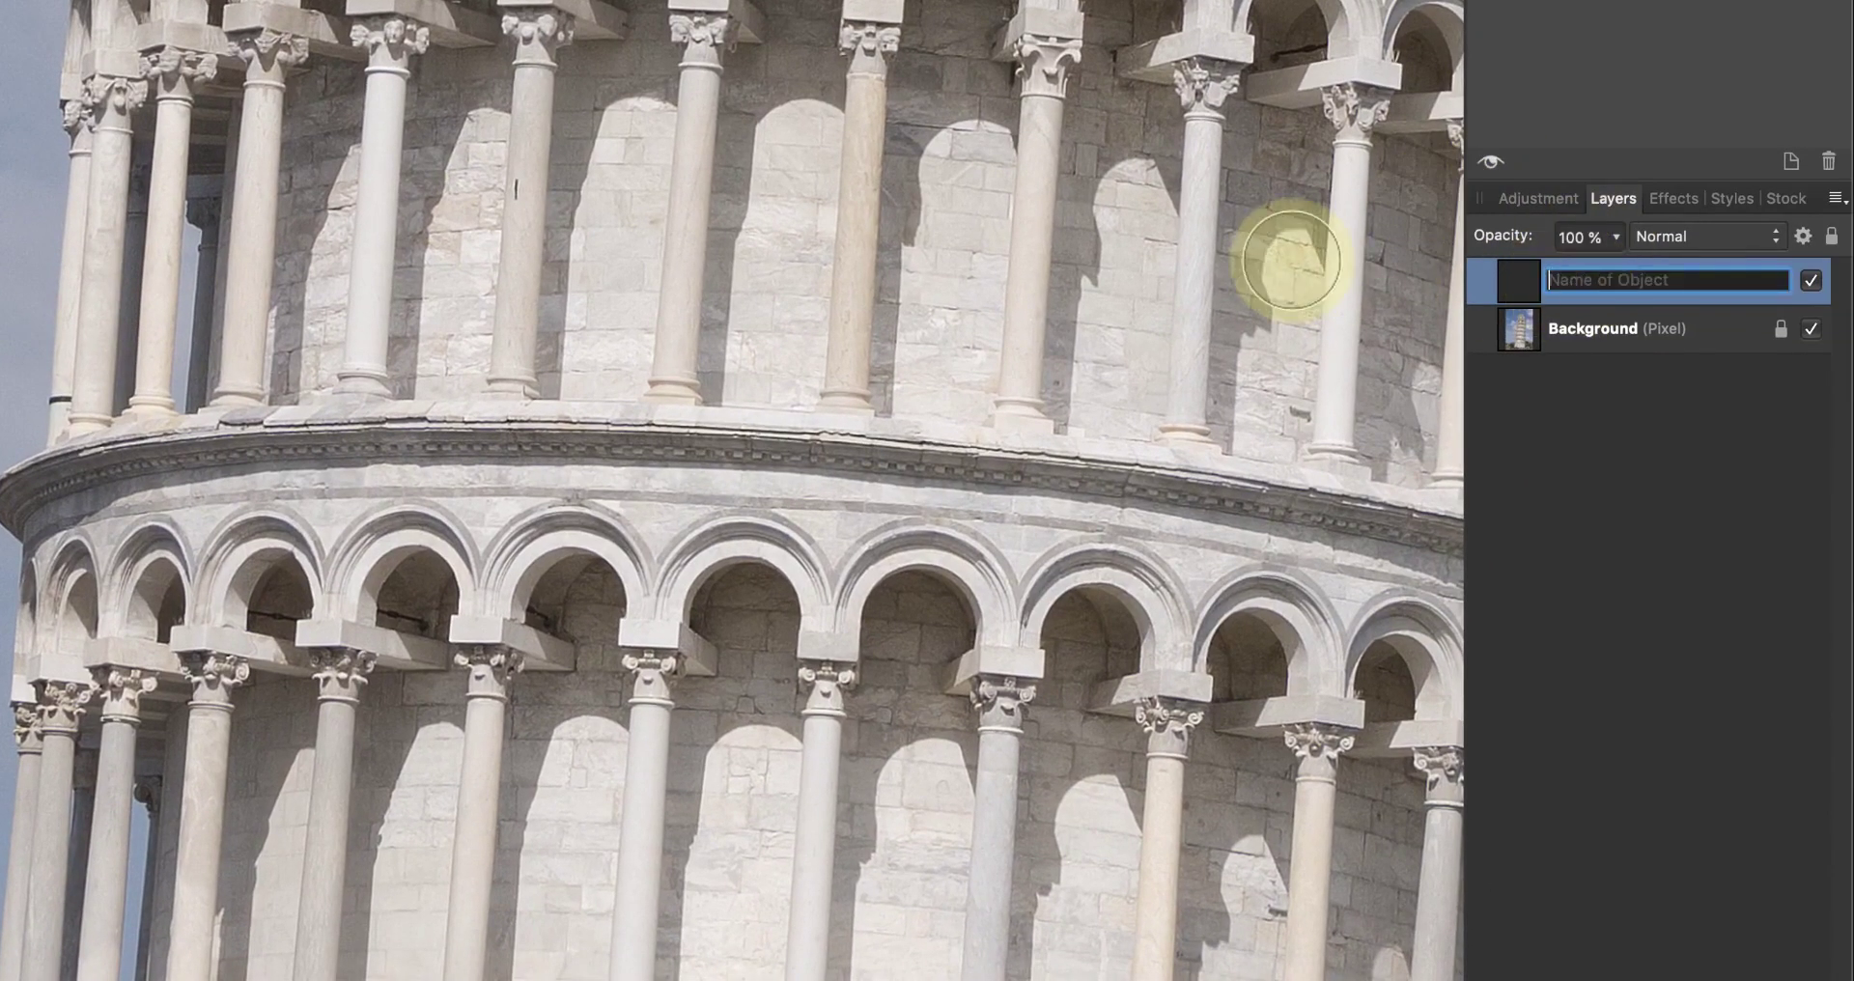
text(Bird )
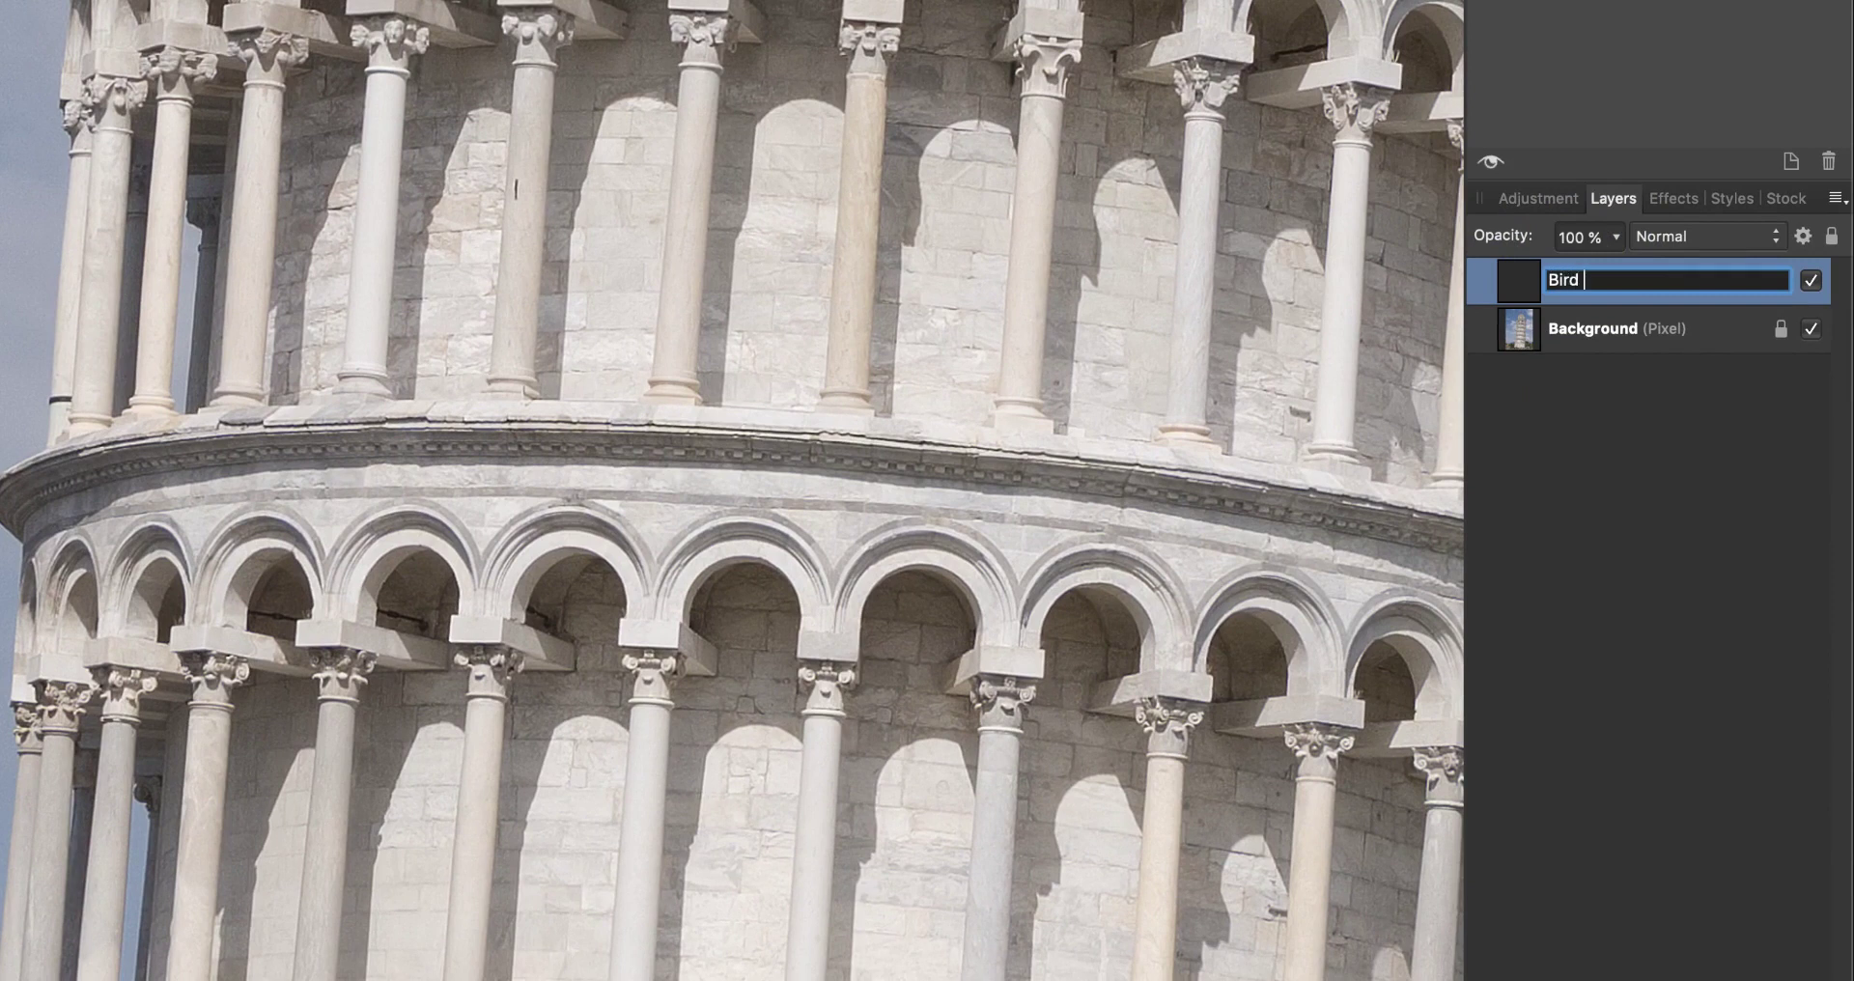
text(Repair)
key(Return)
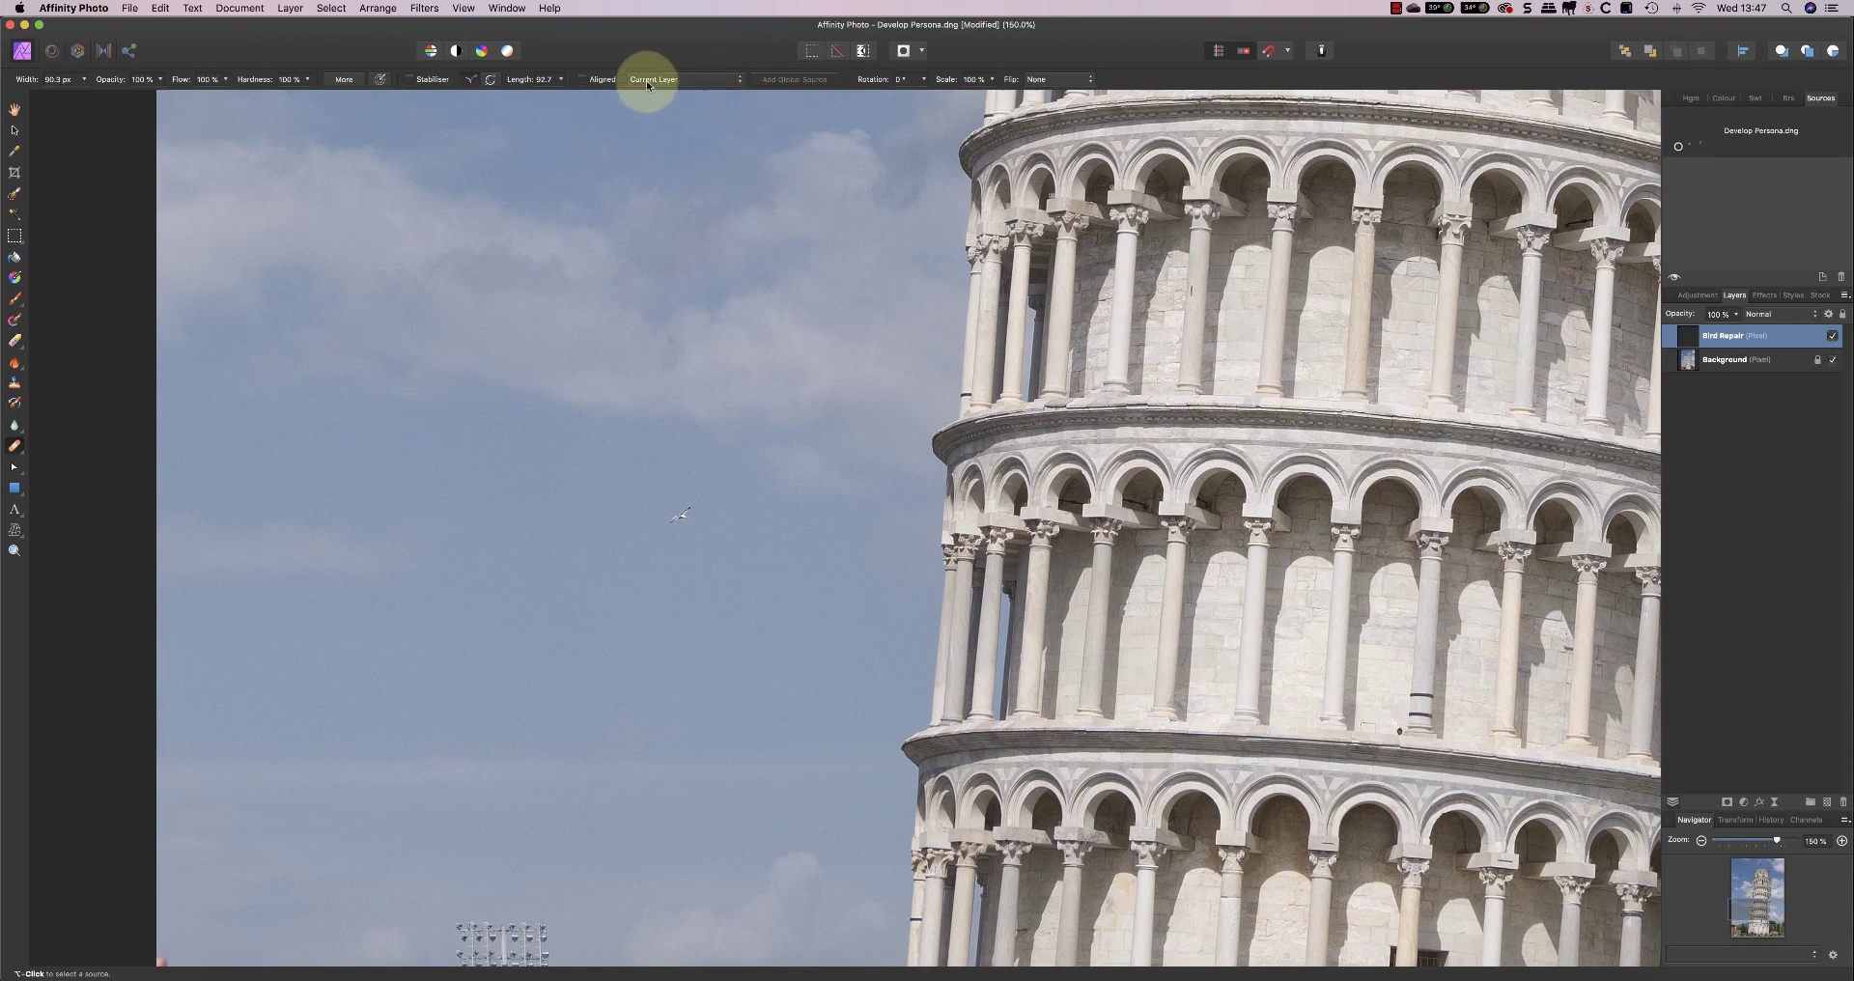
- With sampling set to Current Layer & Below, sample clear sky and paint over the bird
click(740, 81)
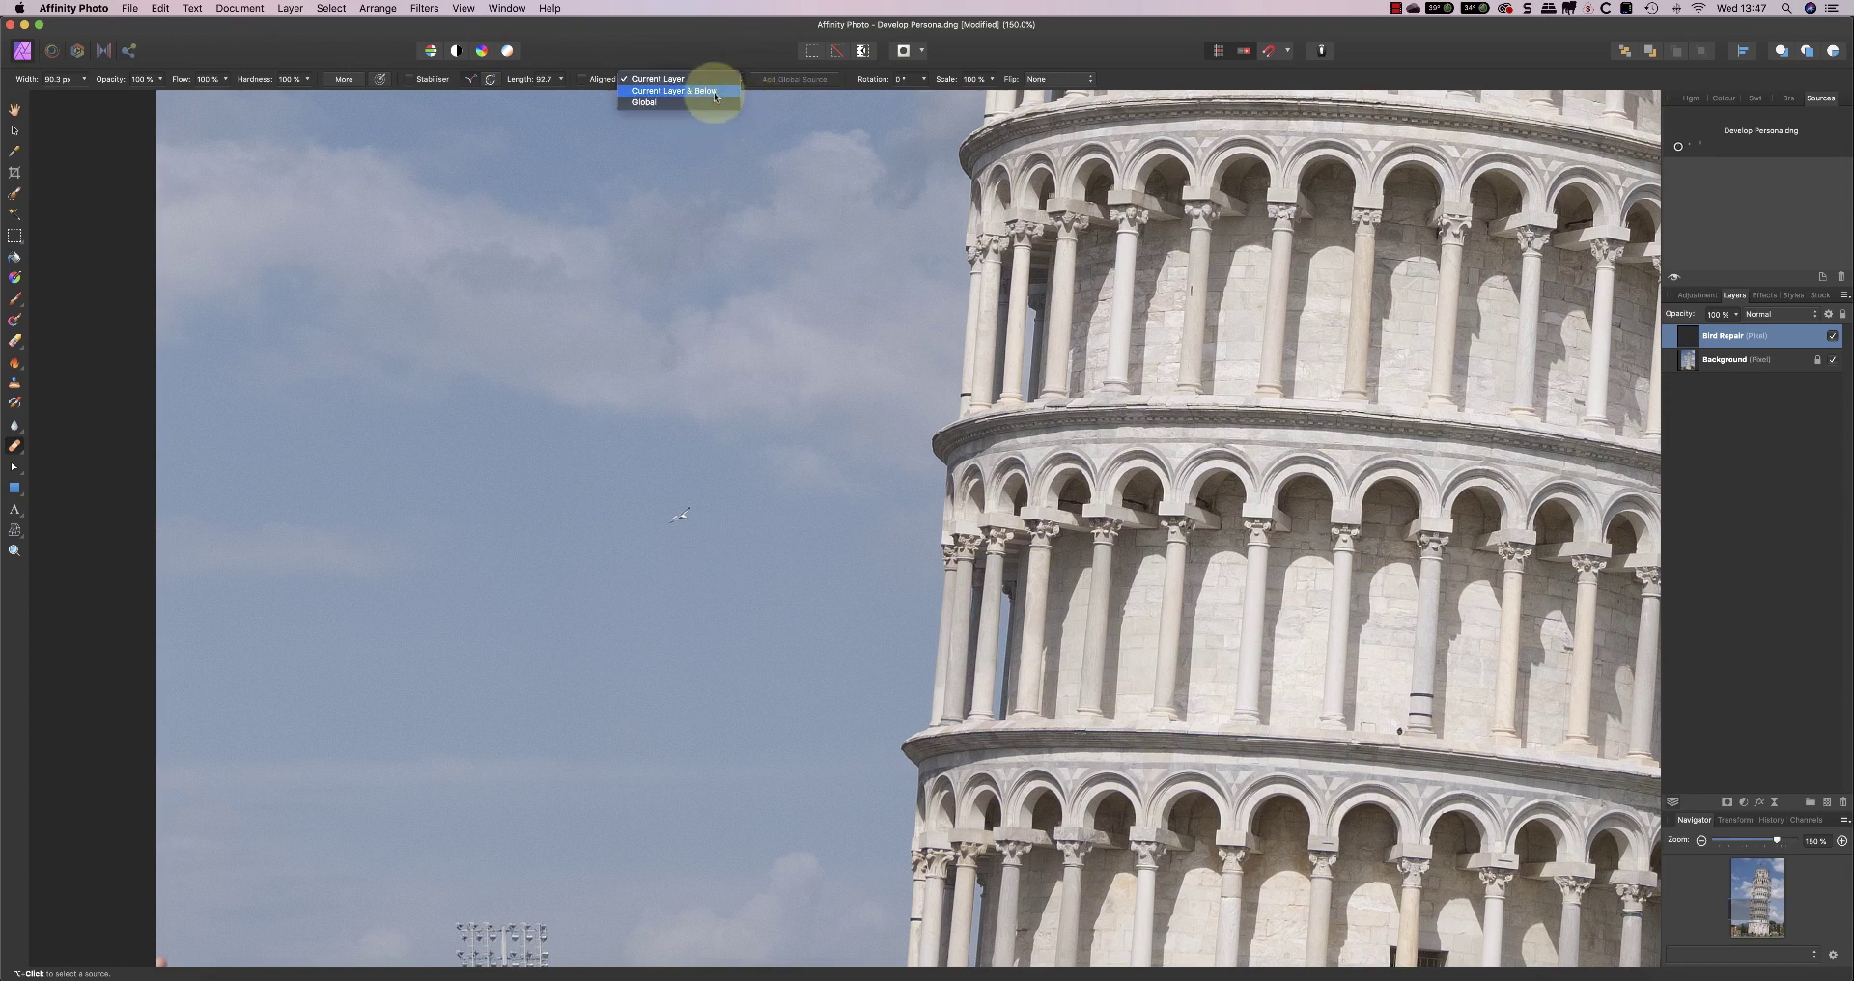
click(714, 91)
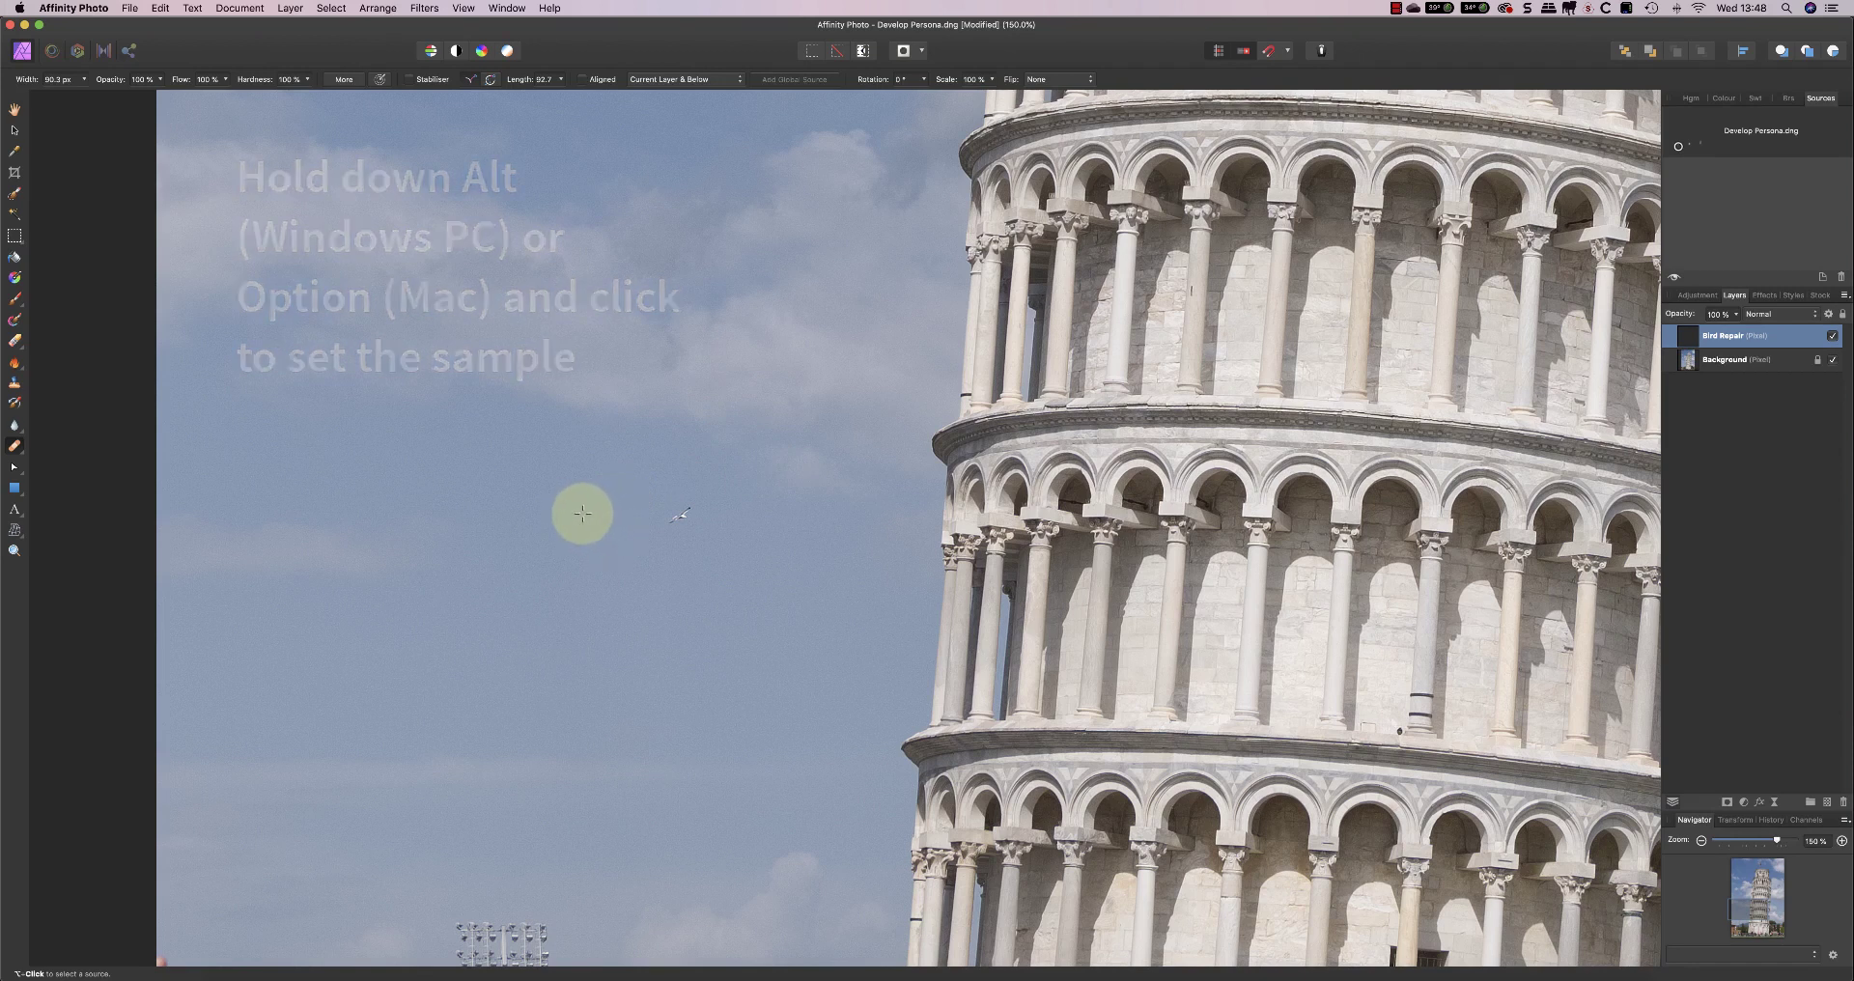
alt+click(582, 513)
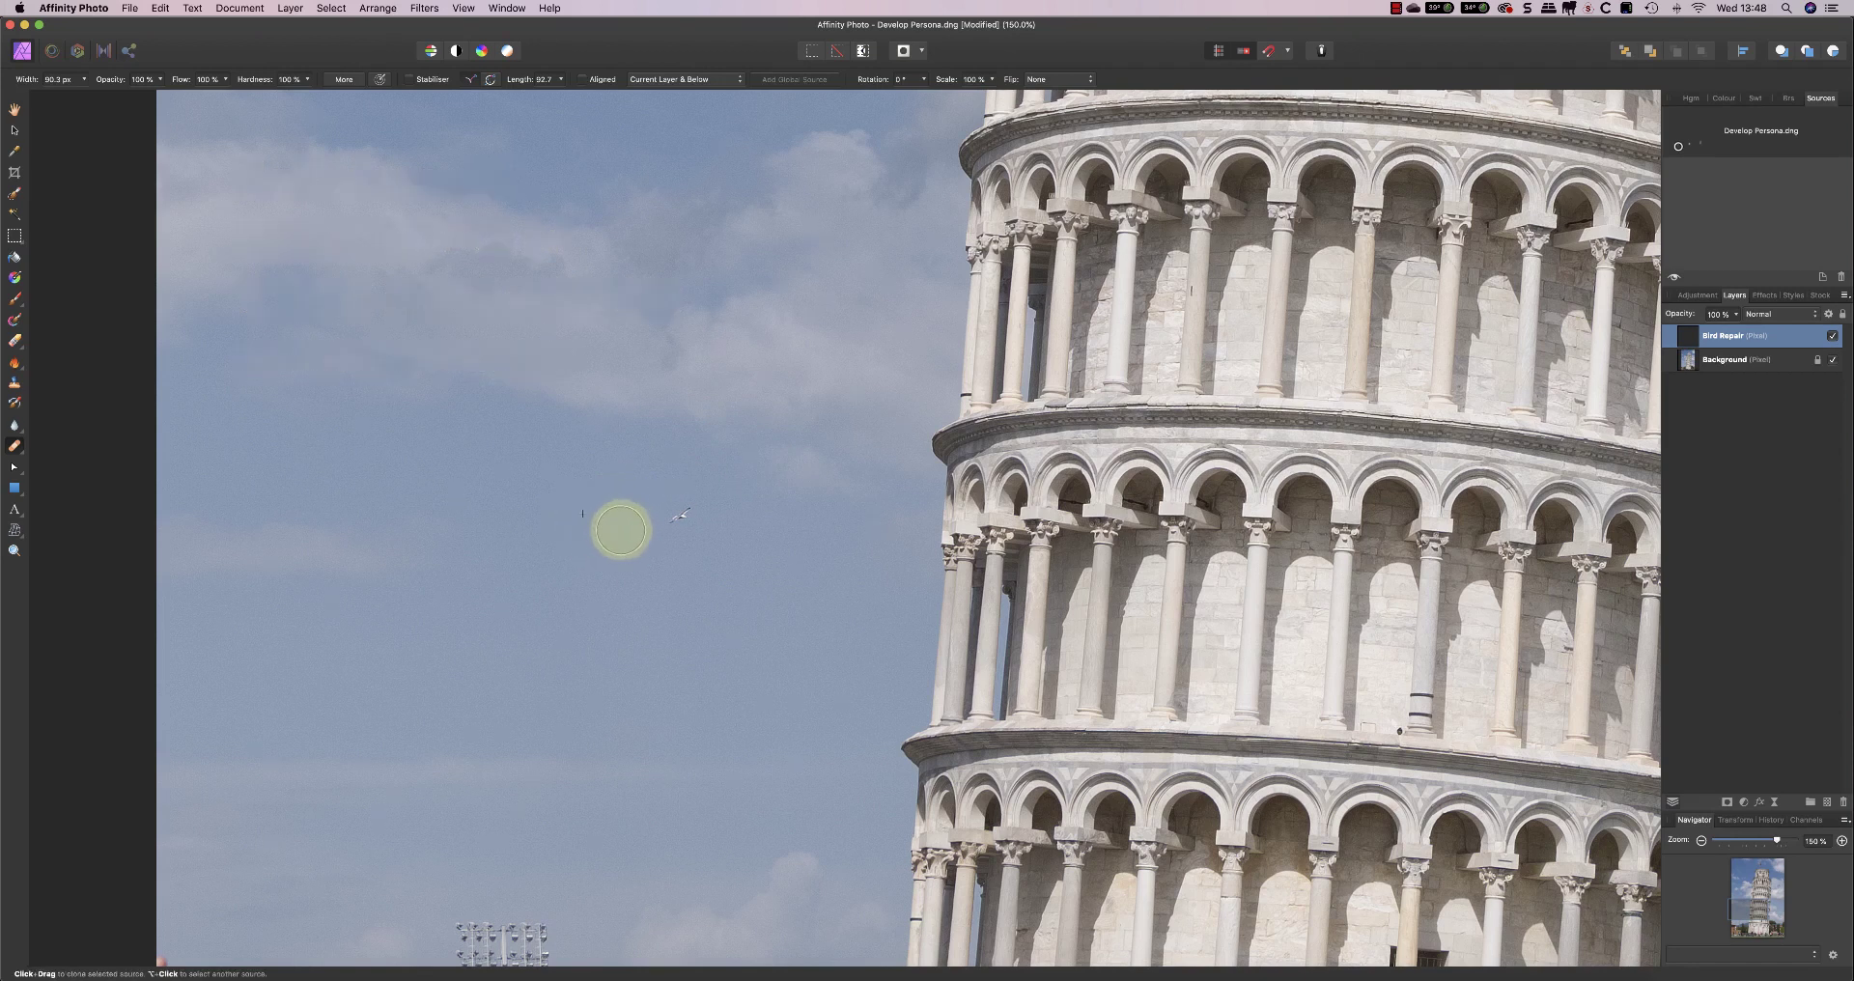
drag(620, 529, 680, 517)
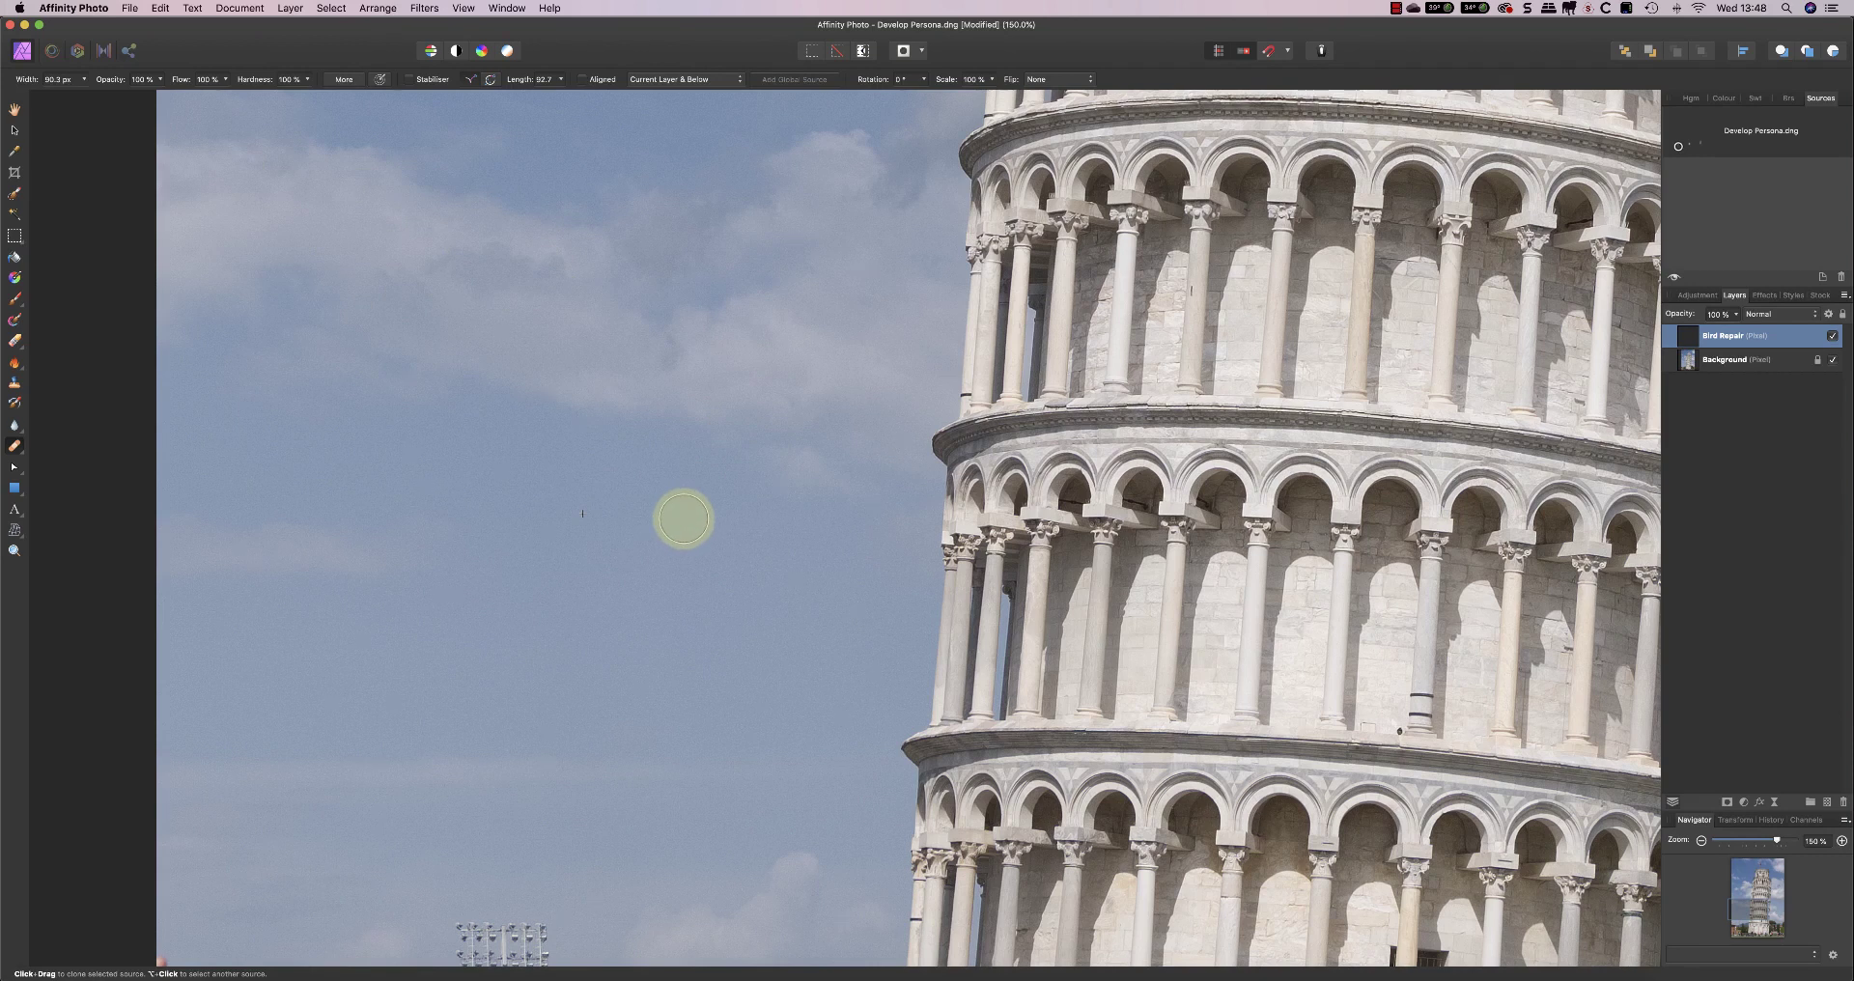
key(super+z)
click(680, 517)
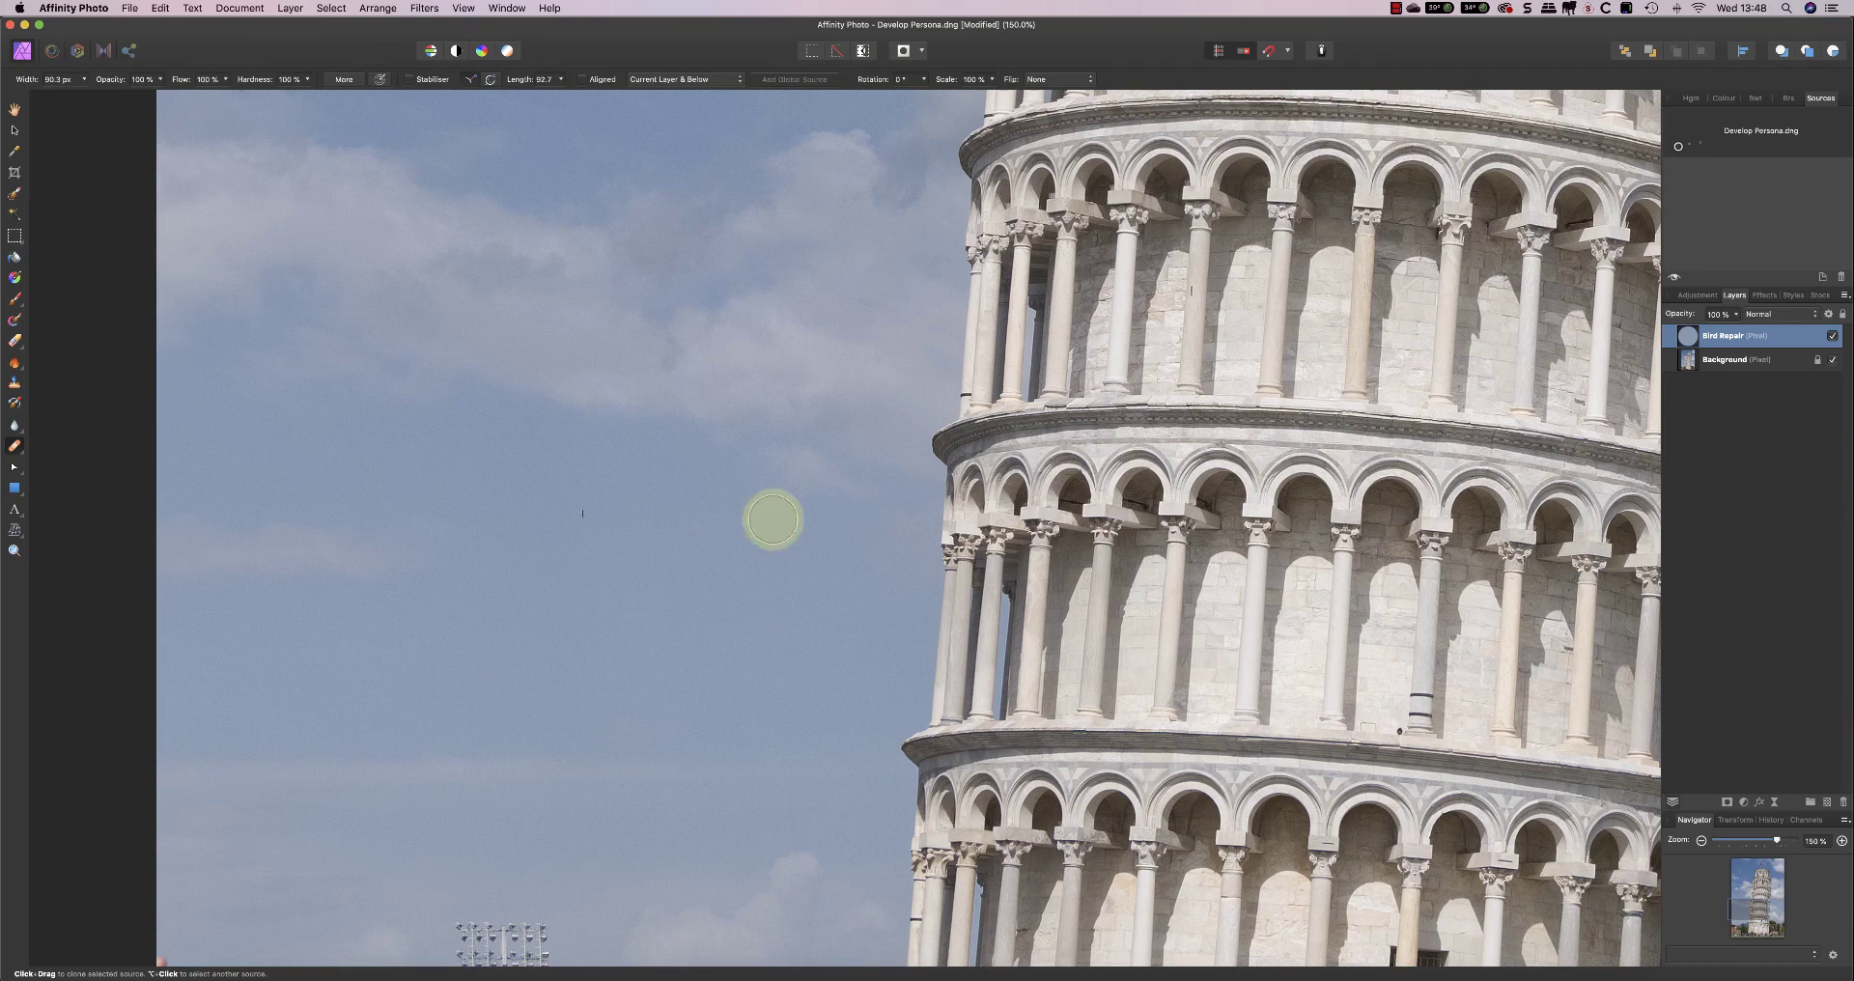
- Undo the healing stroke, sample Current Layer only, and toggle the Background to check
click(160, 8)
click(178, 26)
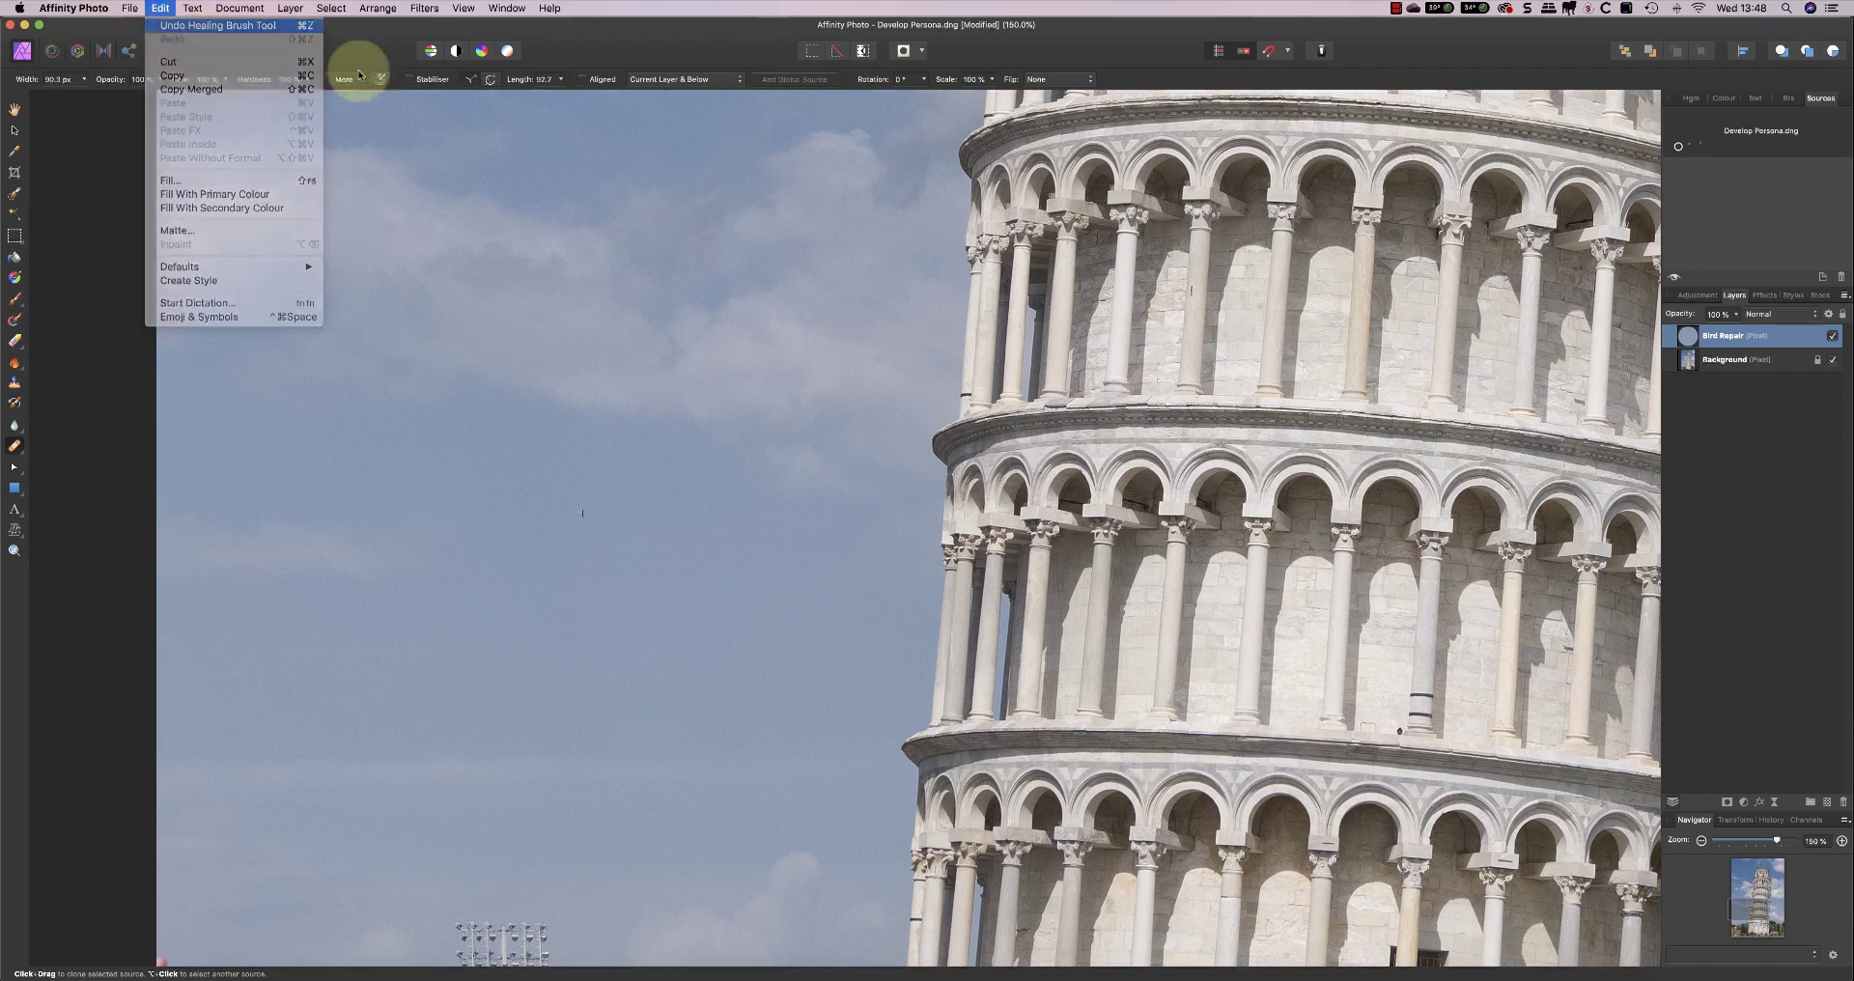
click(733, 79)
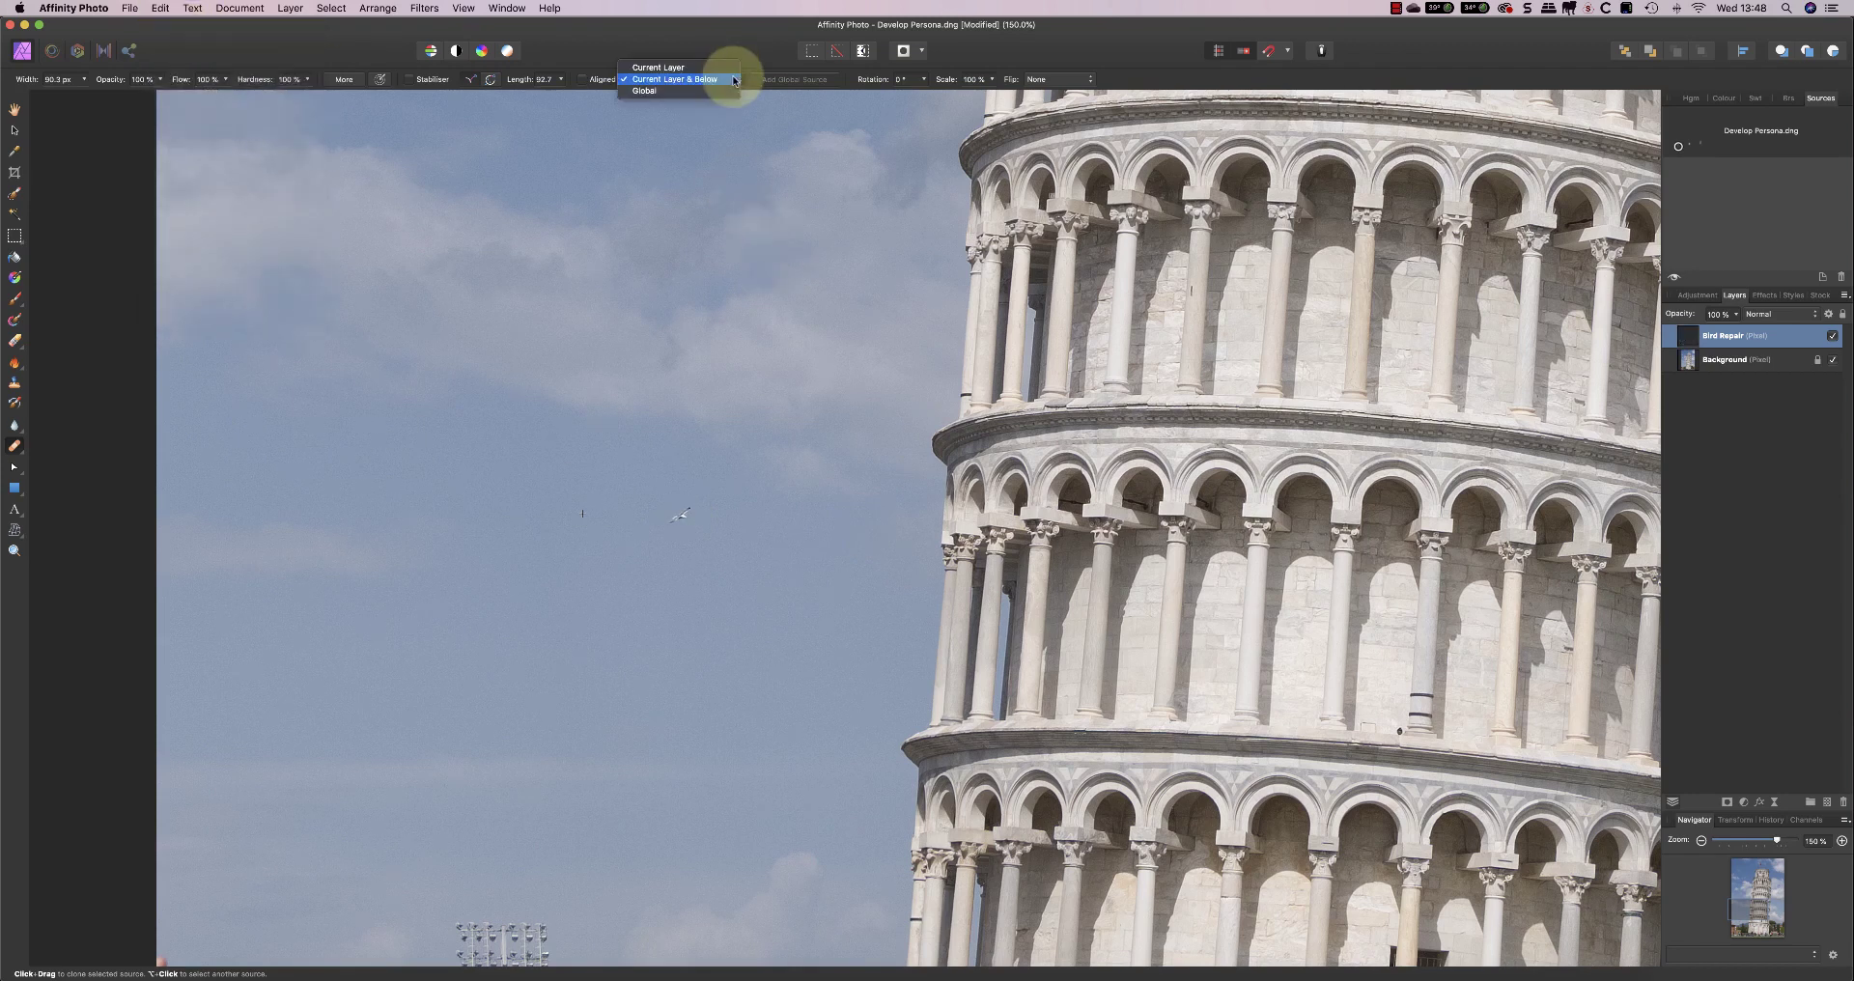
click(660, 67)
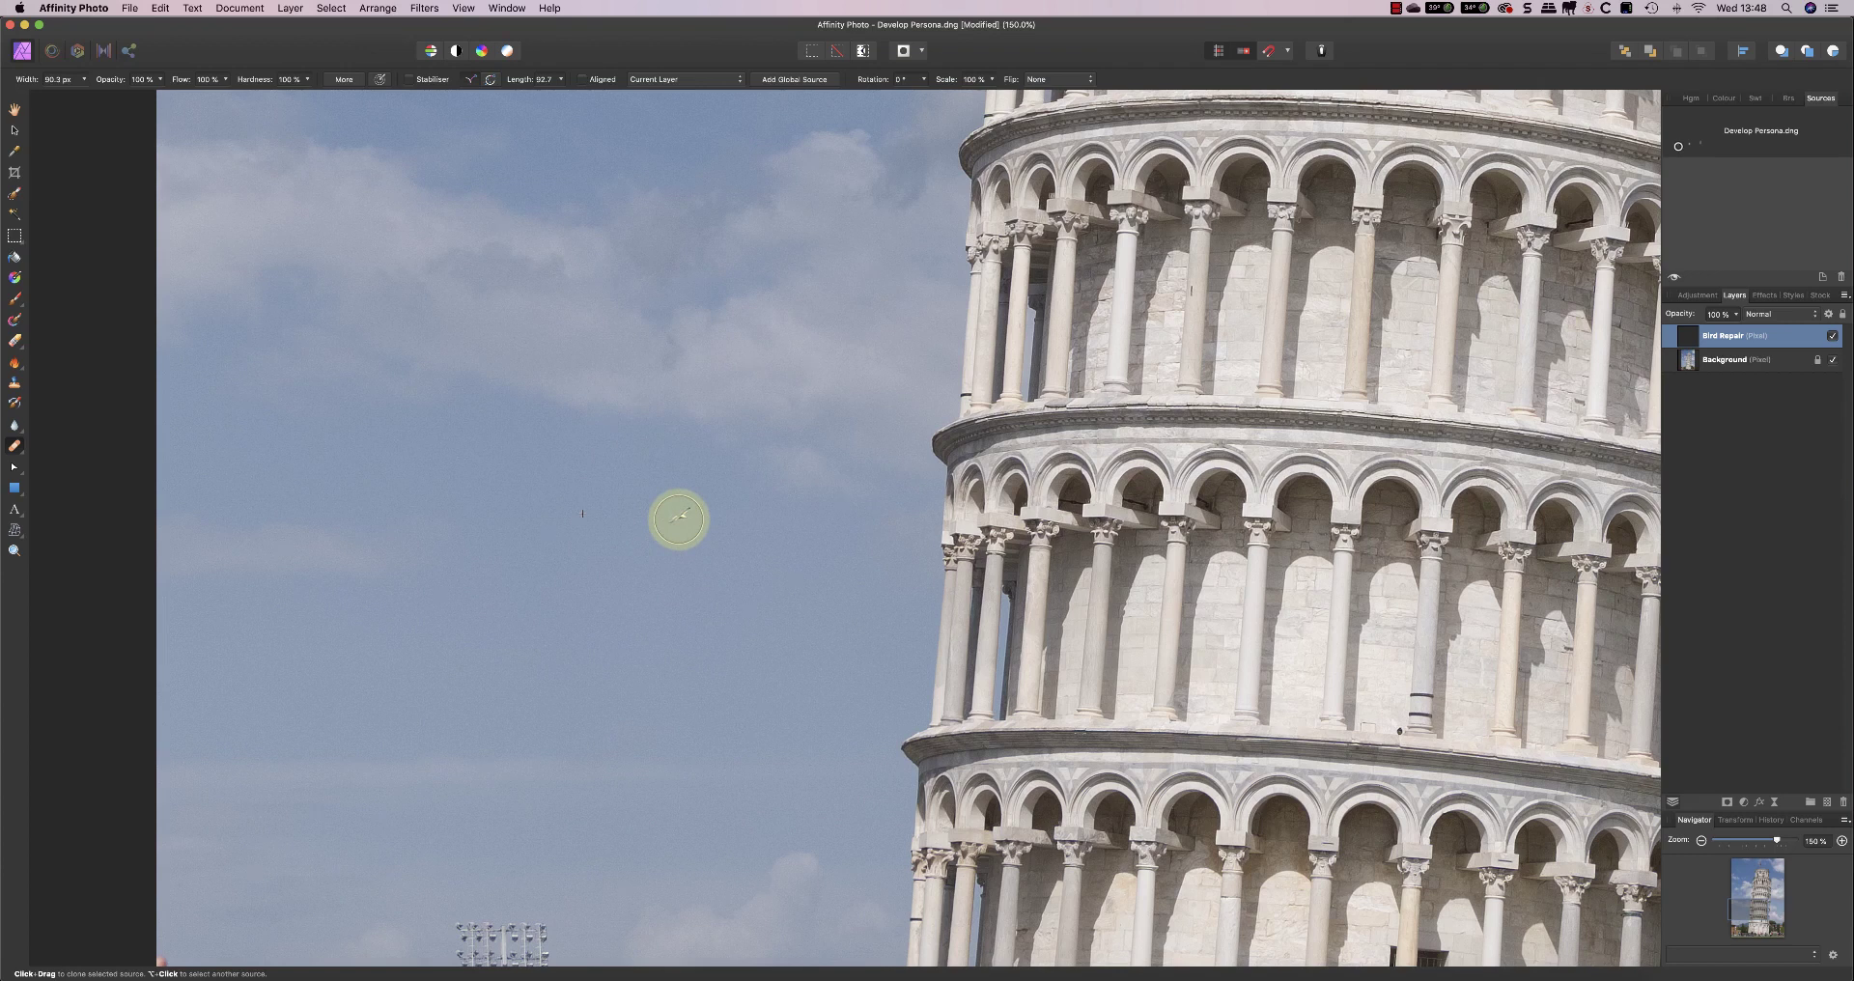
click(1833, 360)
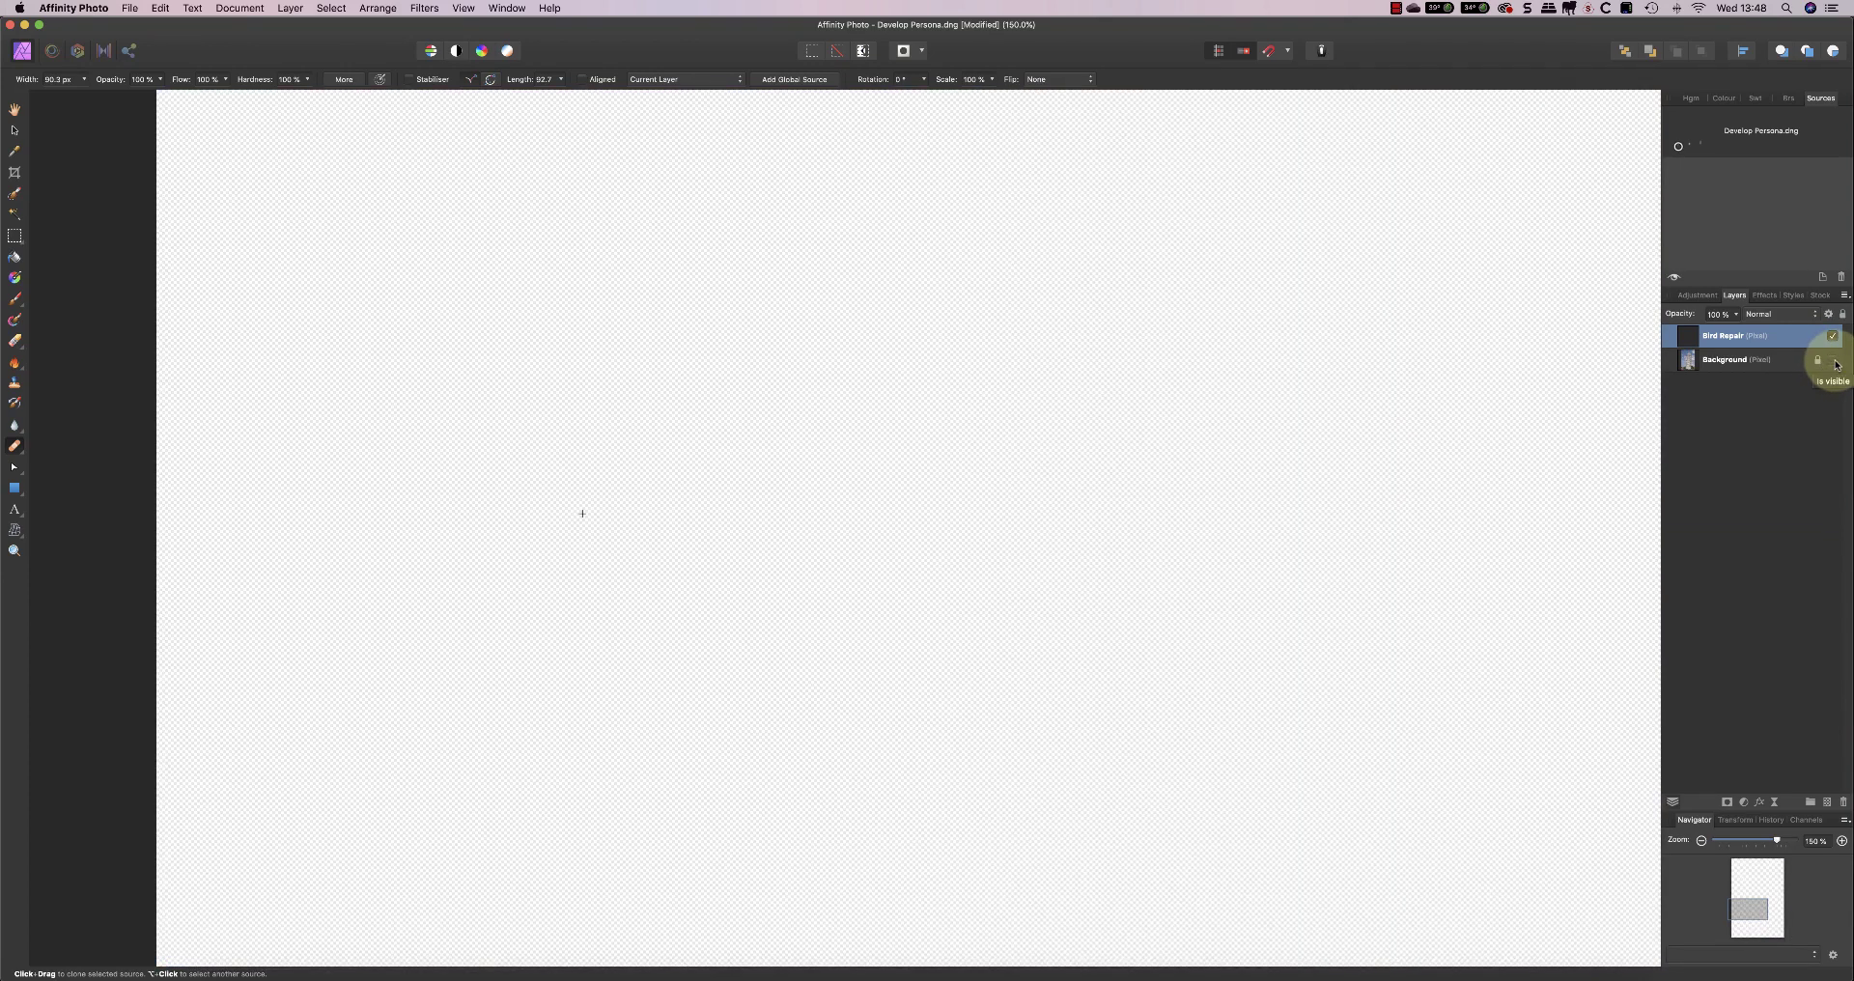
click(1834, 360)
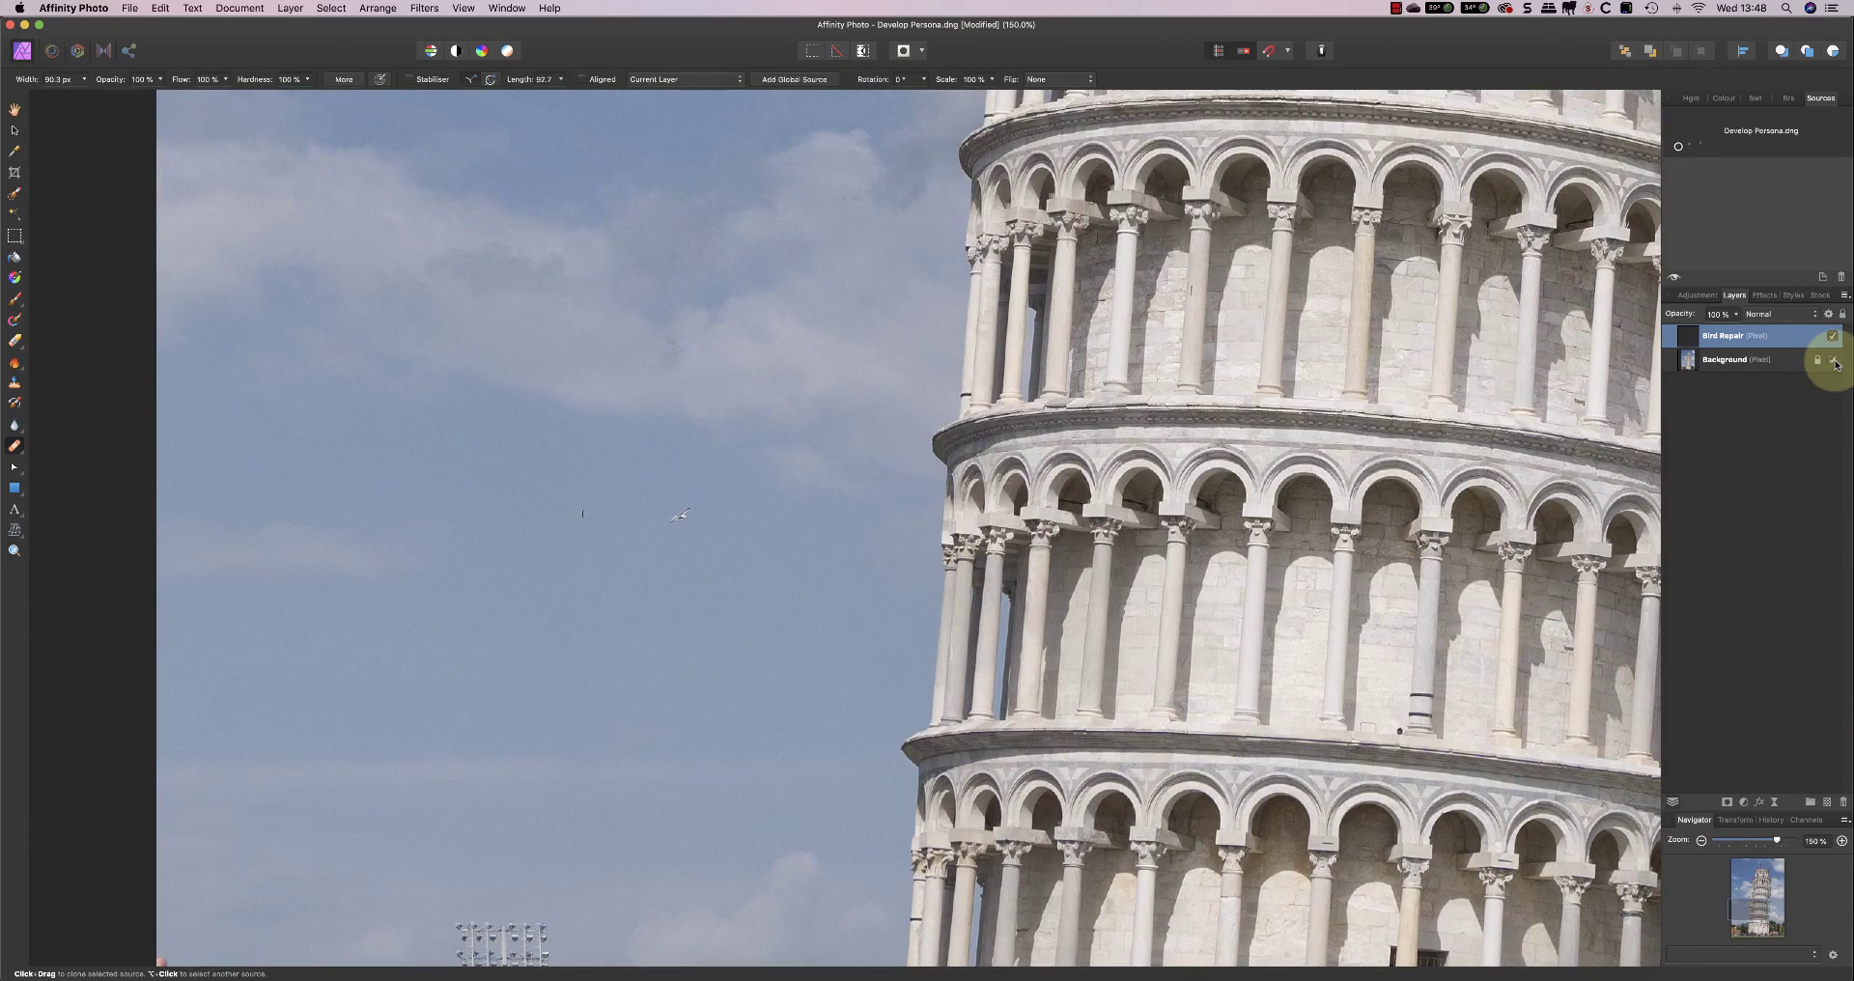
- Resample Current Layer & Below, paint out the seagull, and toggle the Background to inspect
click(735, 83)
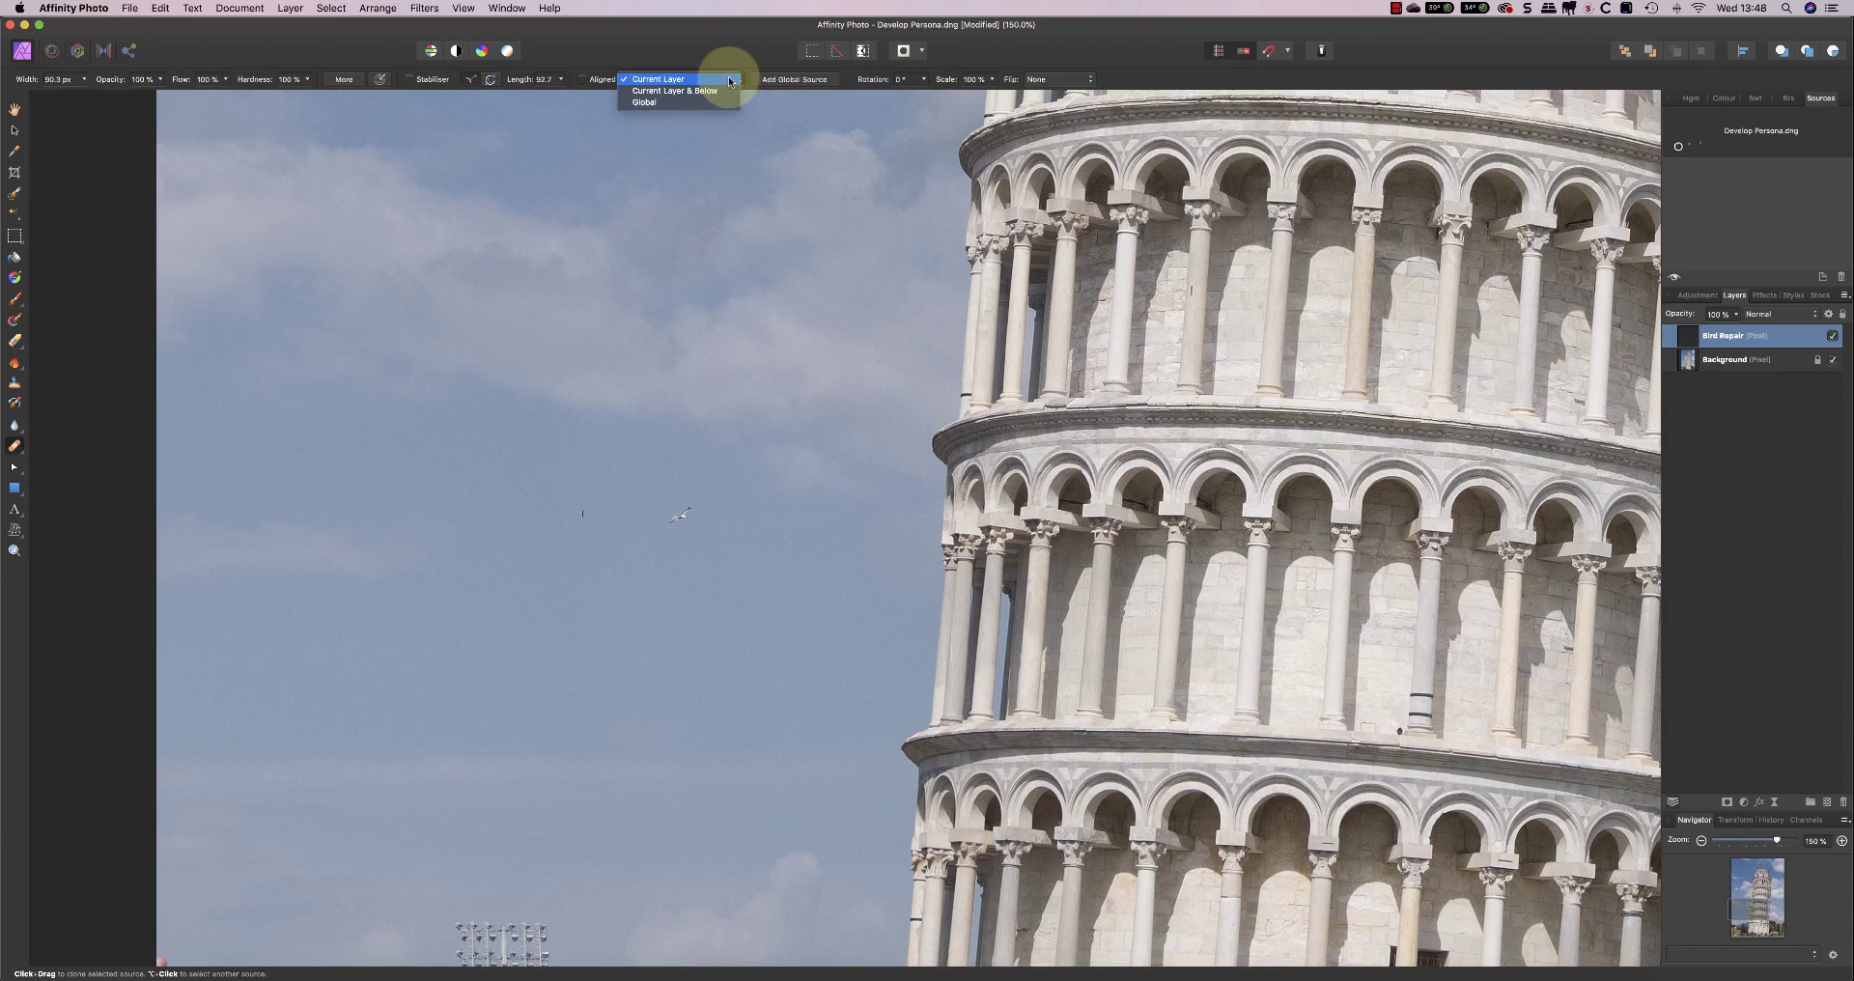
click(682, 93)
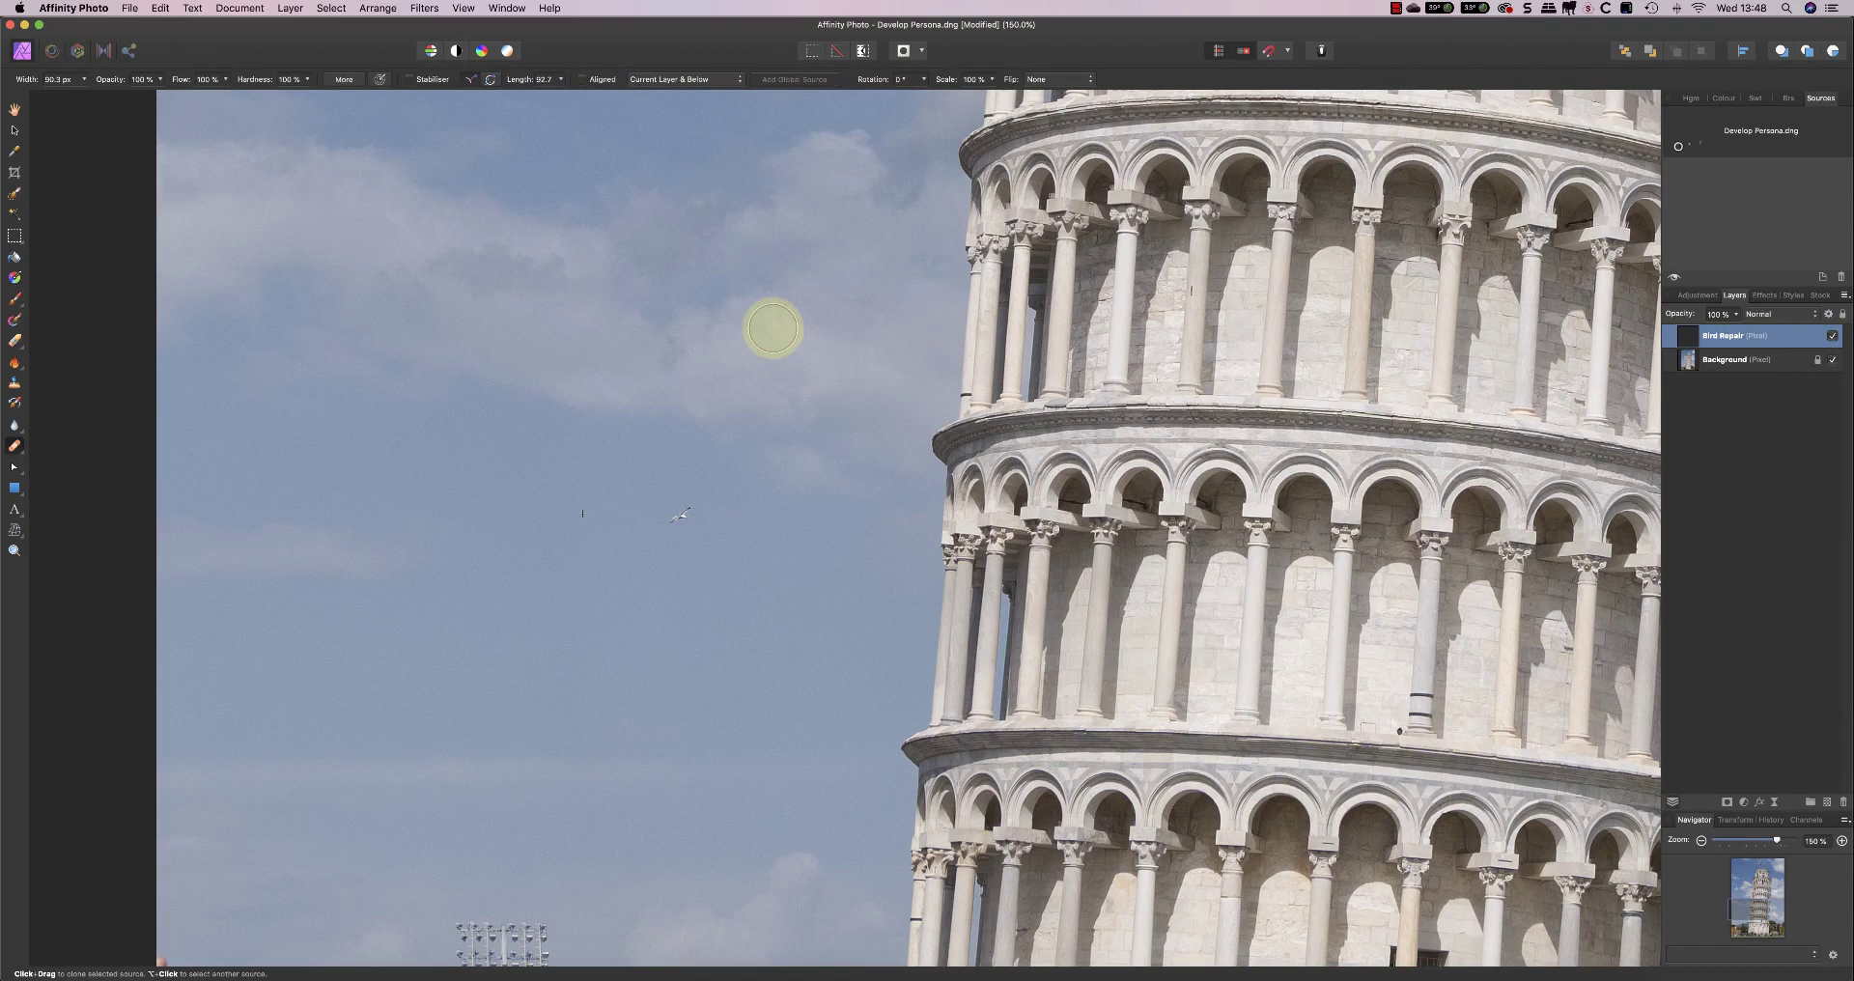
click(681, 514)
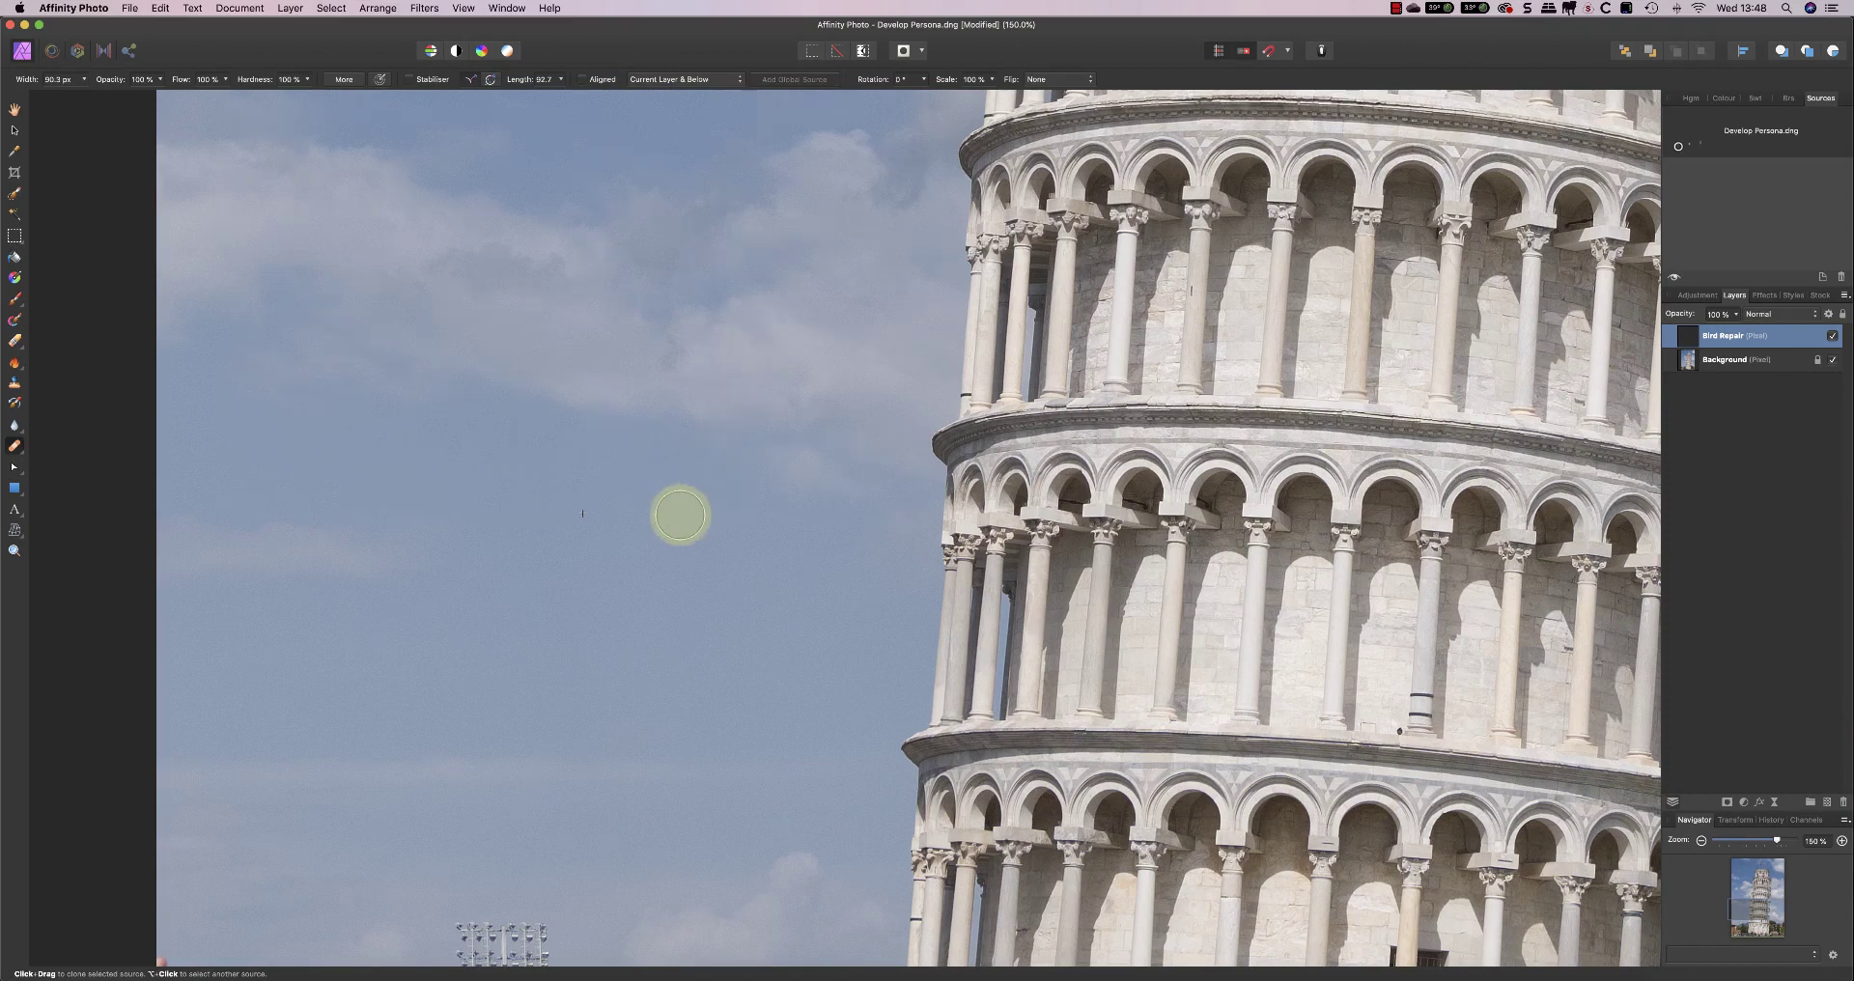
click(1834, 361)
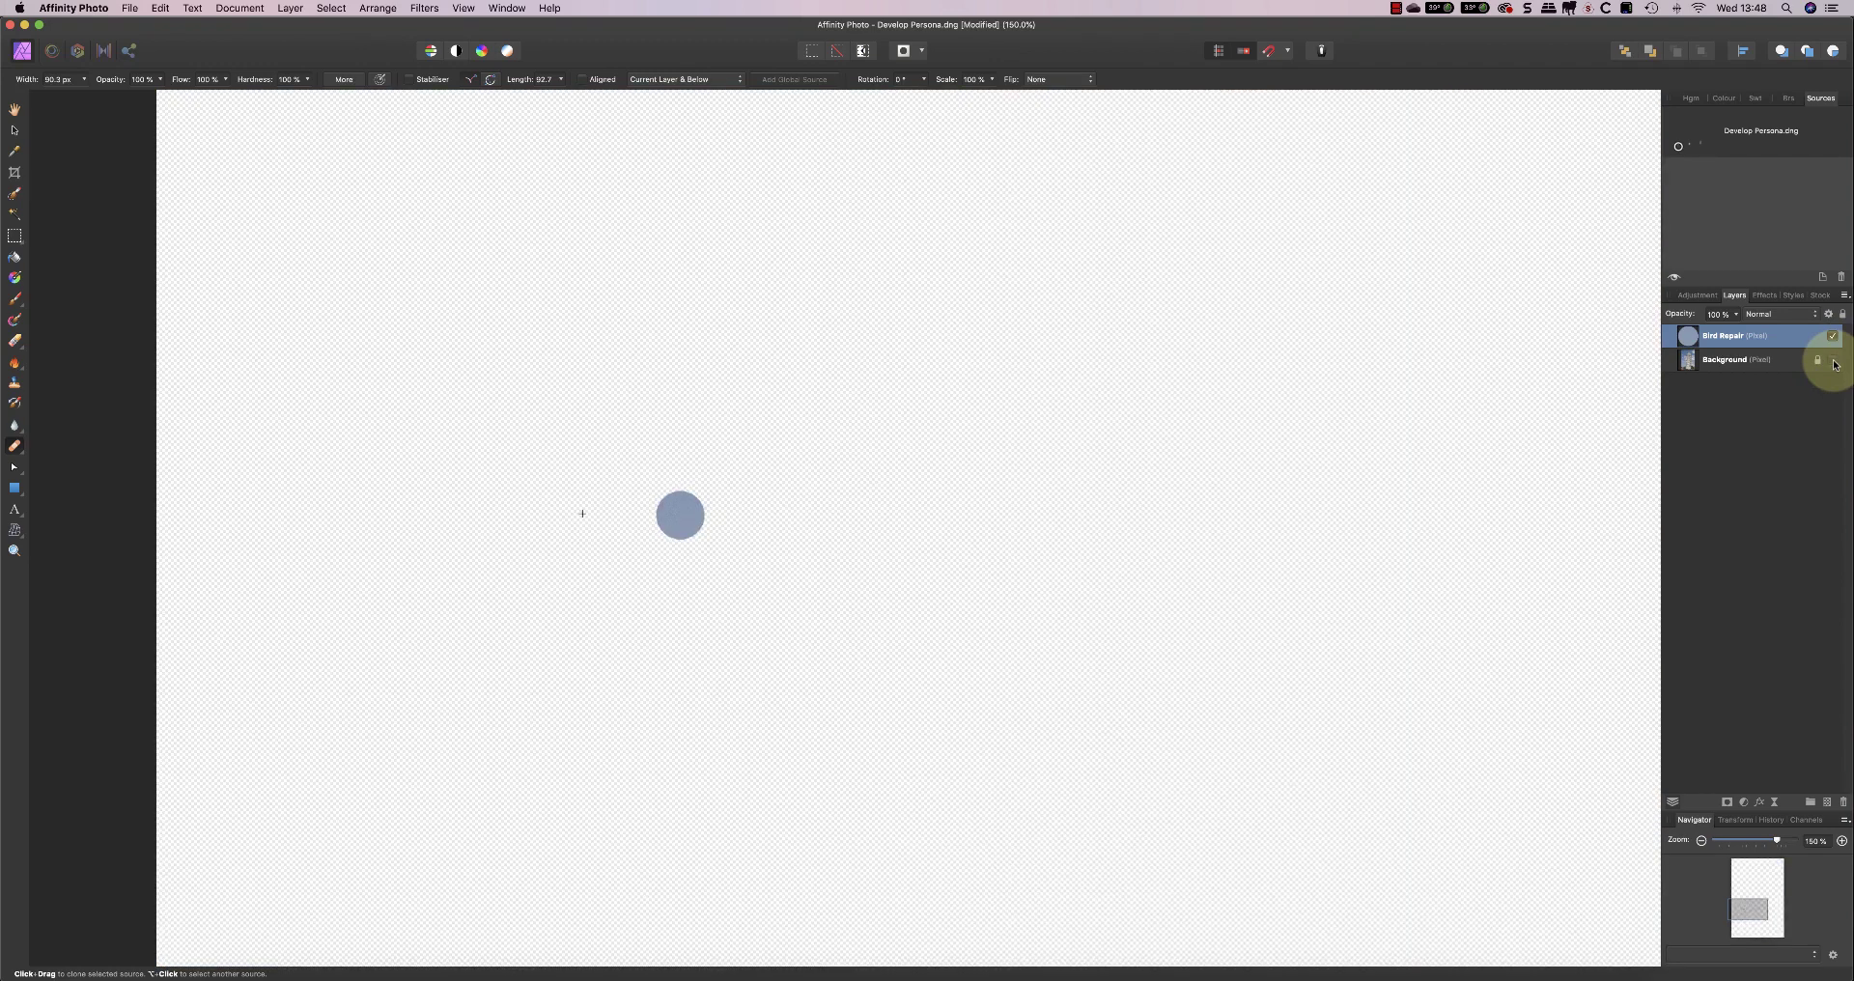
click(1834, 361)
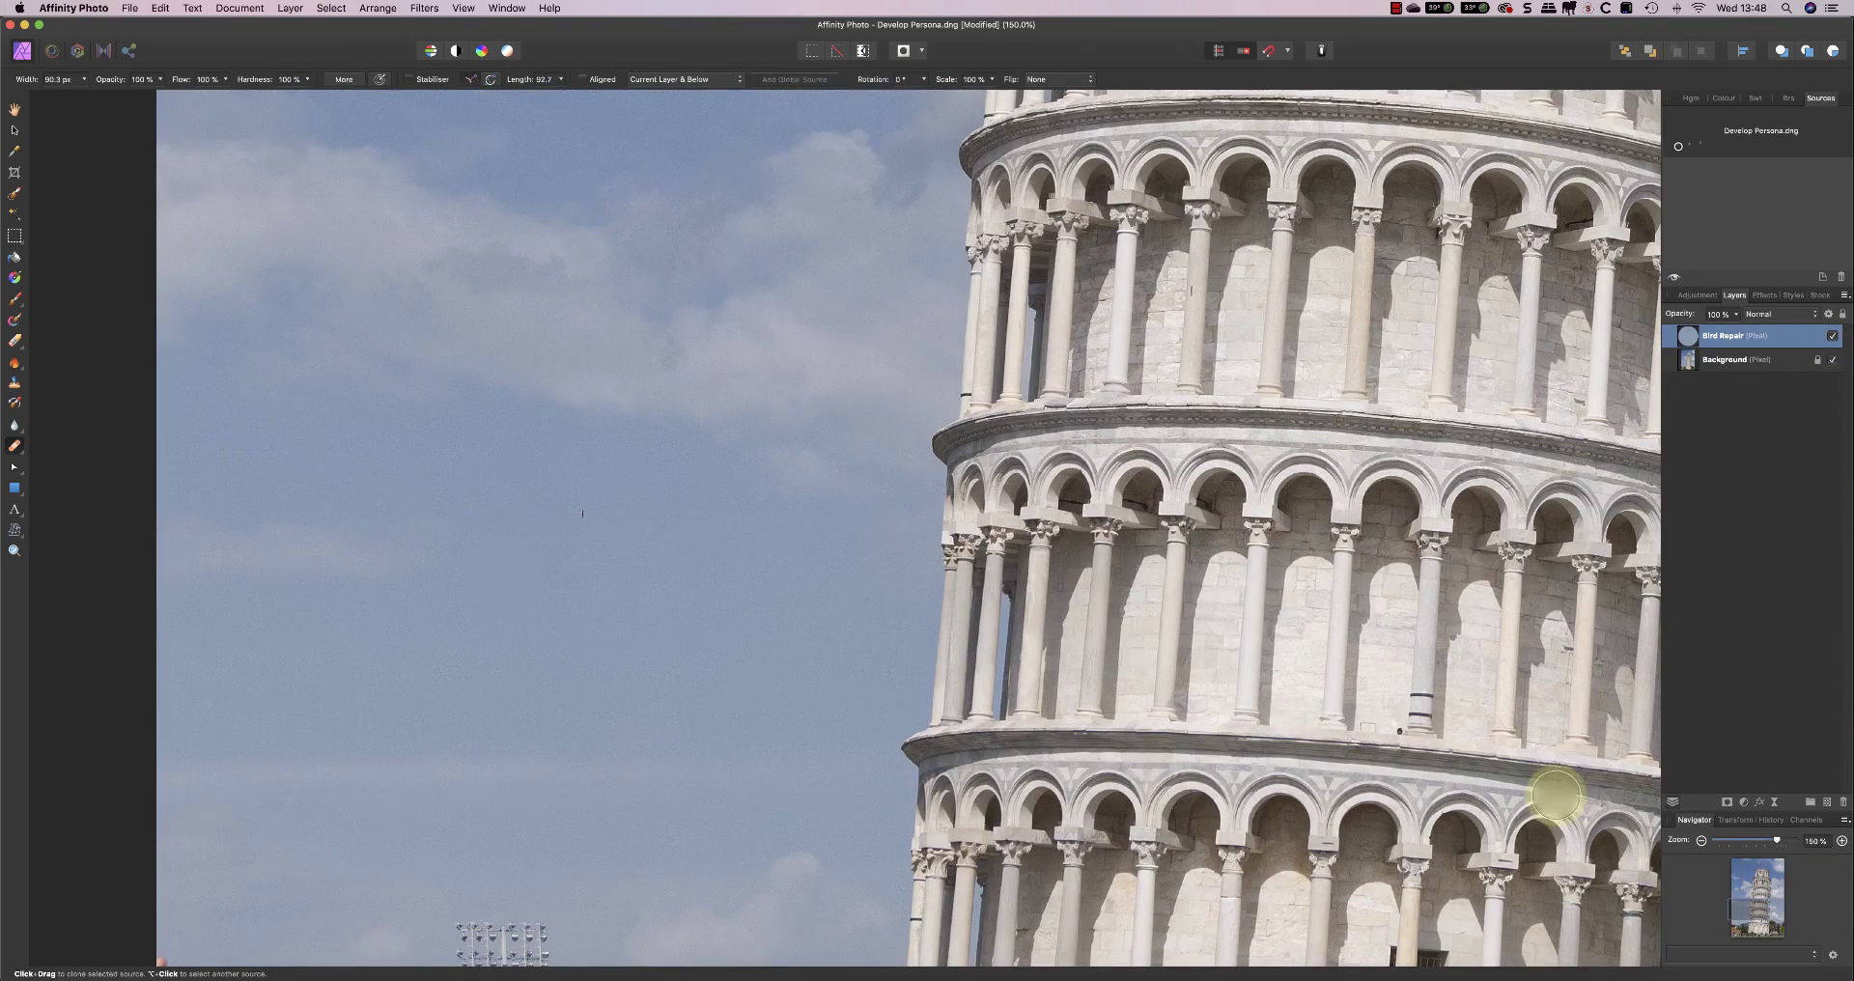
- Pan to the finger and floodlight, try a healing stroke on the finger, then undo it
drag(1759, 907, 1742, 922)
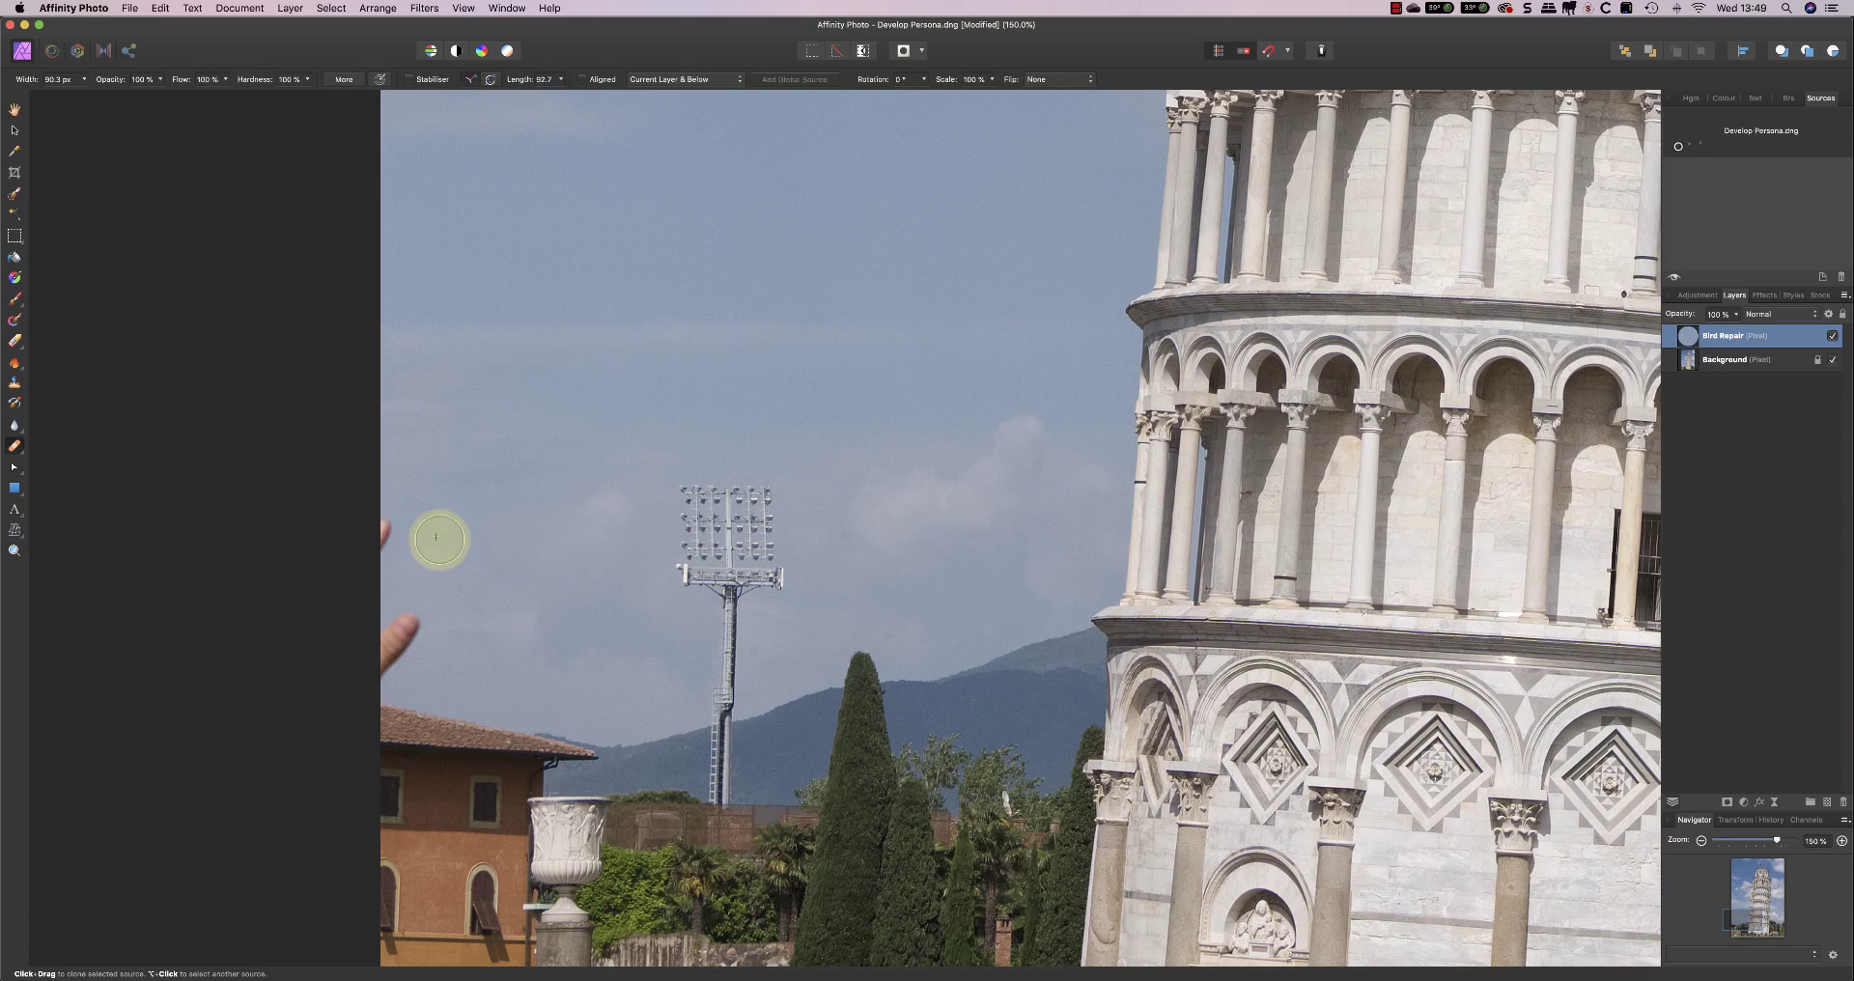
alt+click(437, 538)
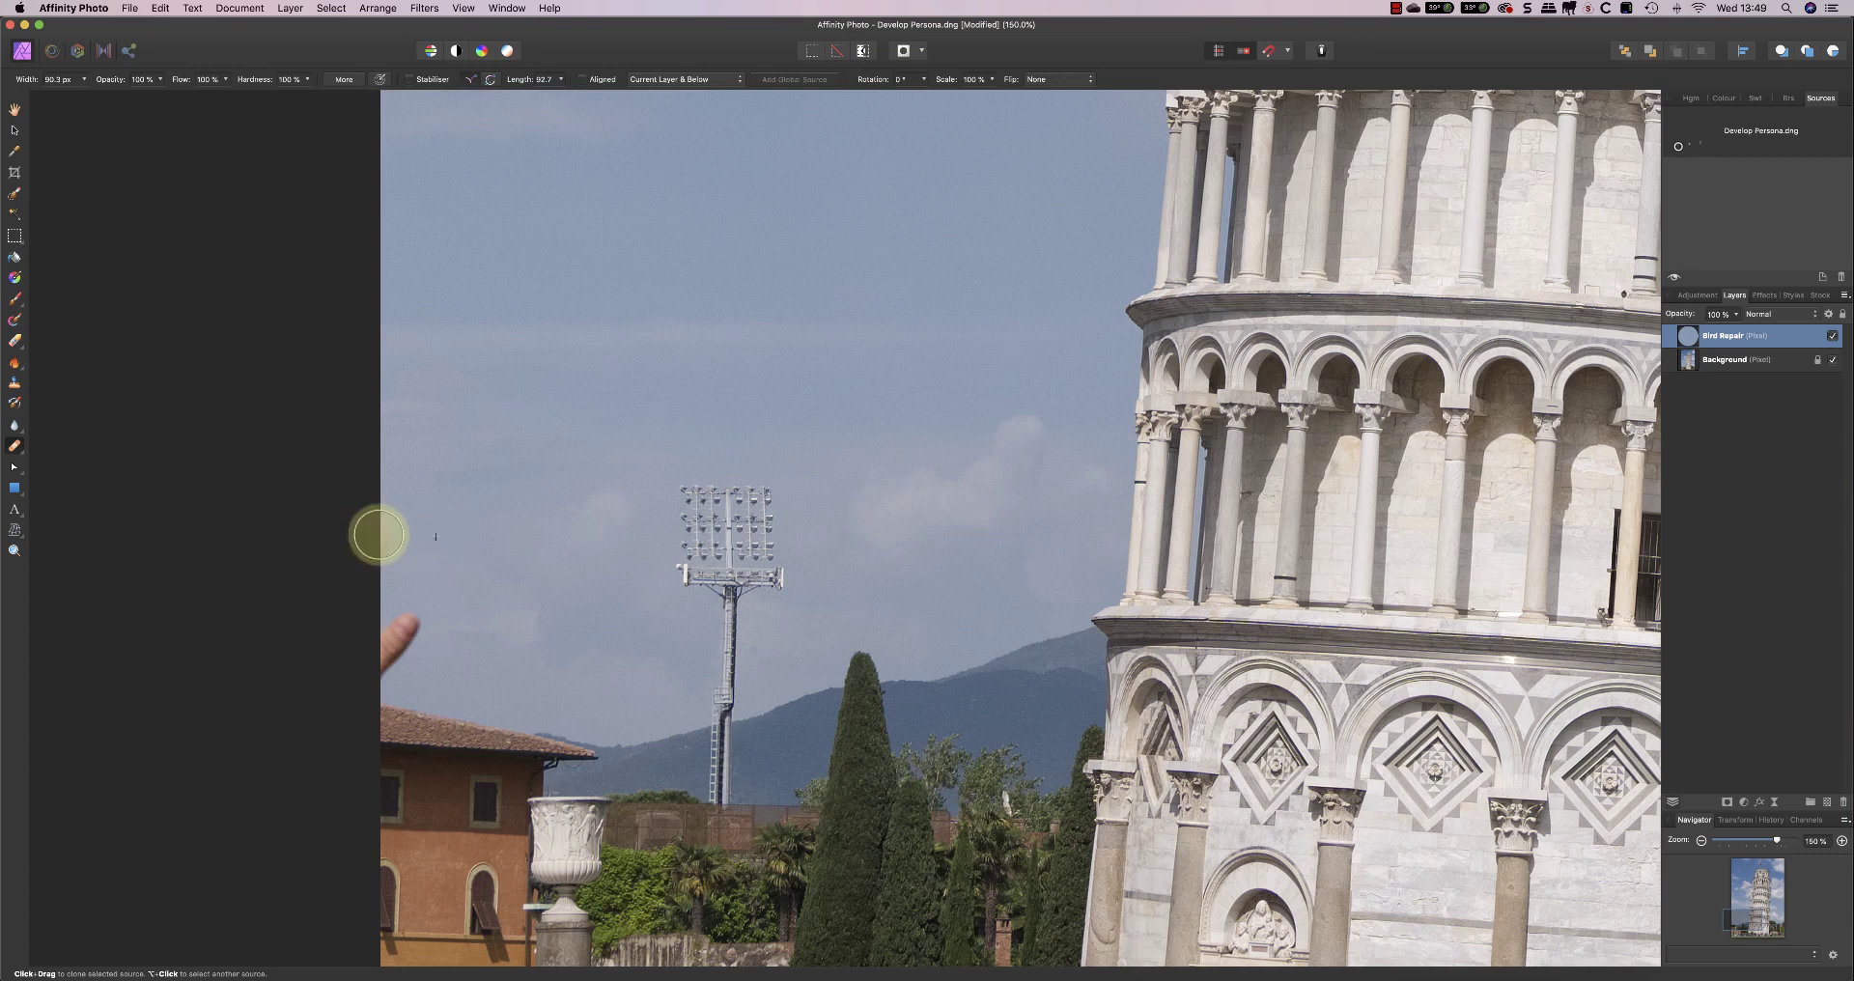
drag(381, 537, 389, 538)
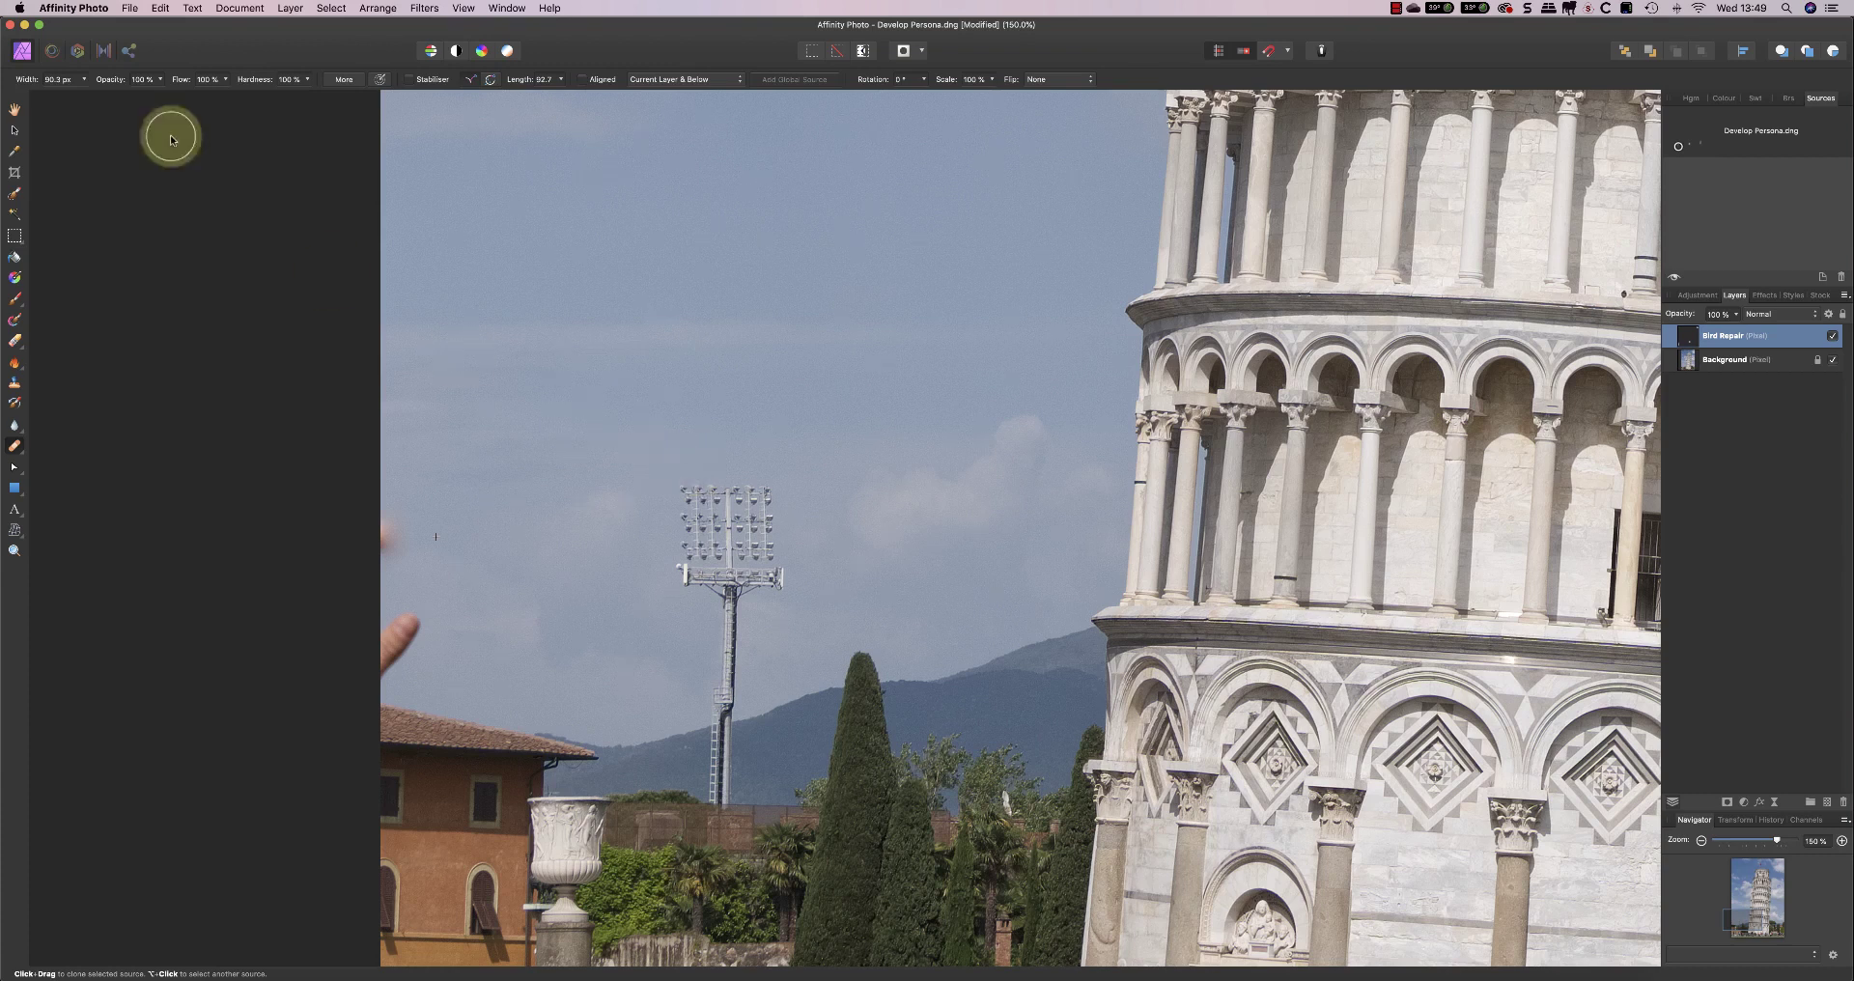
click(162, 9)
click(180, 26)
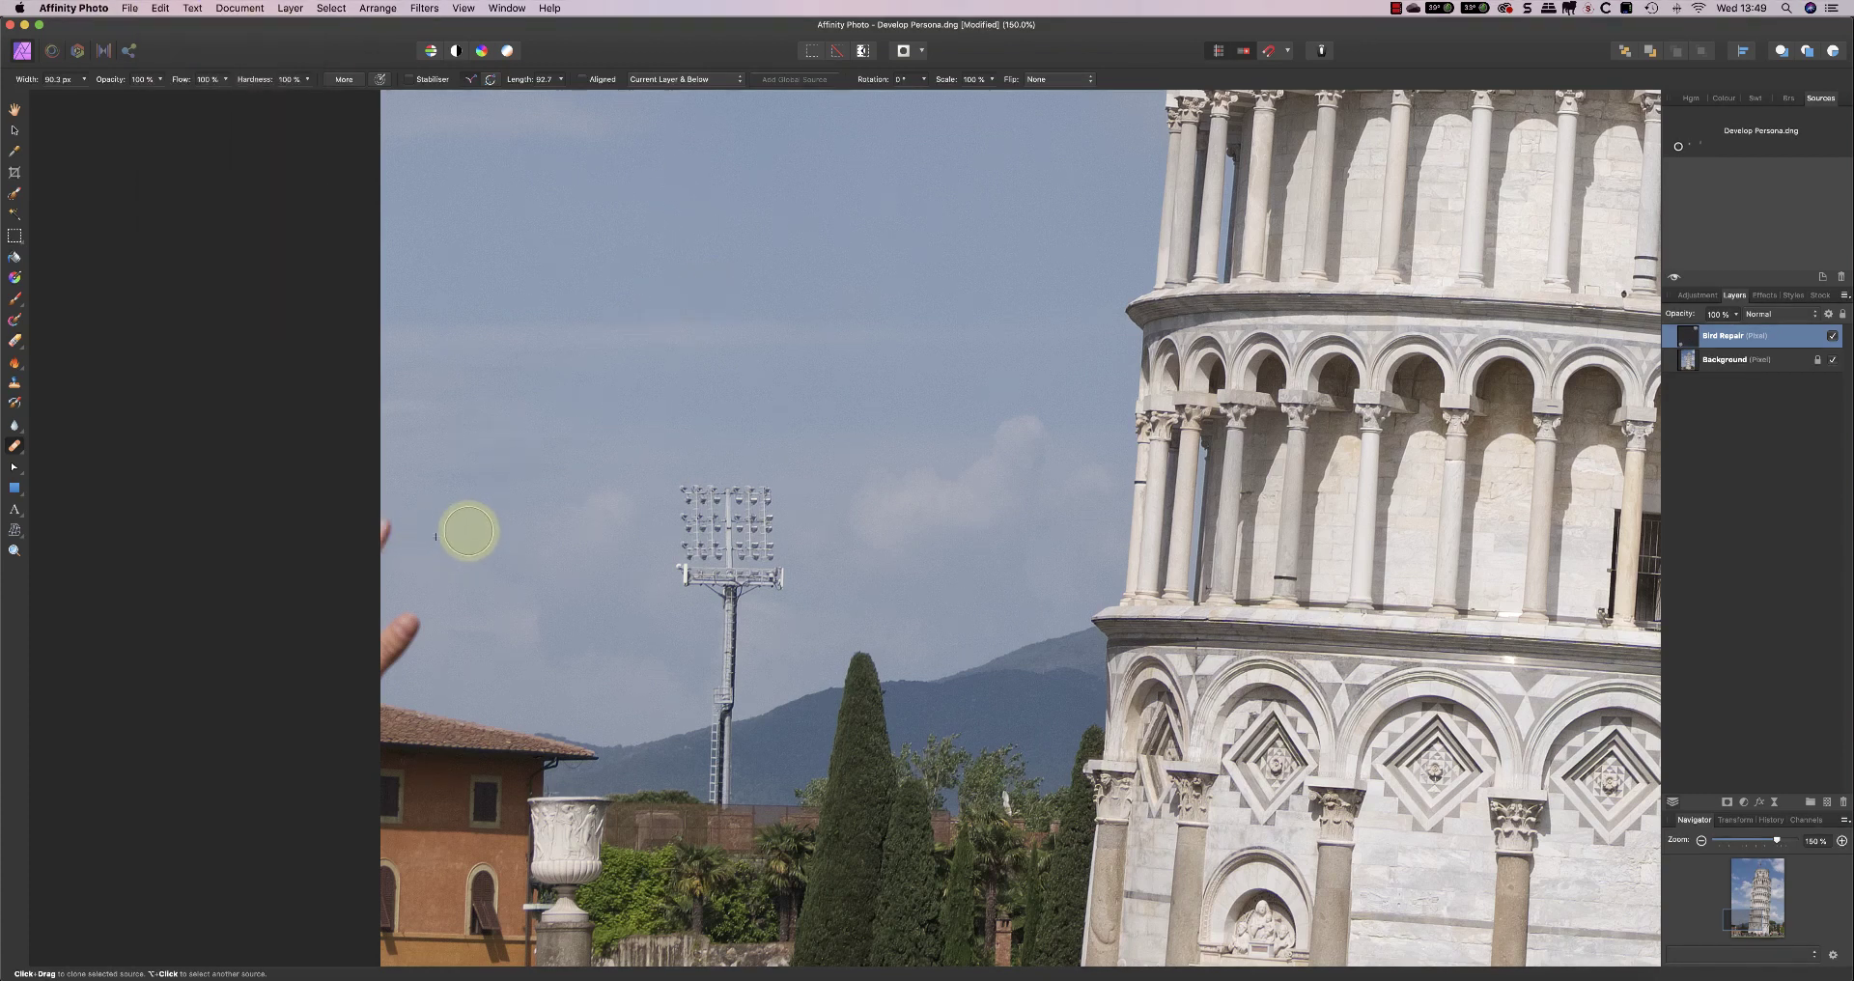
- Switch to the Inpainting Brush sampling Current Layer & Below
click(23, 454)
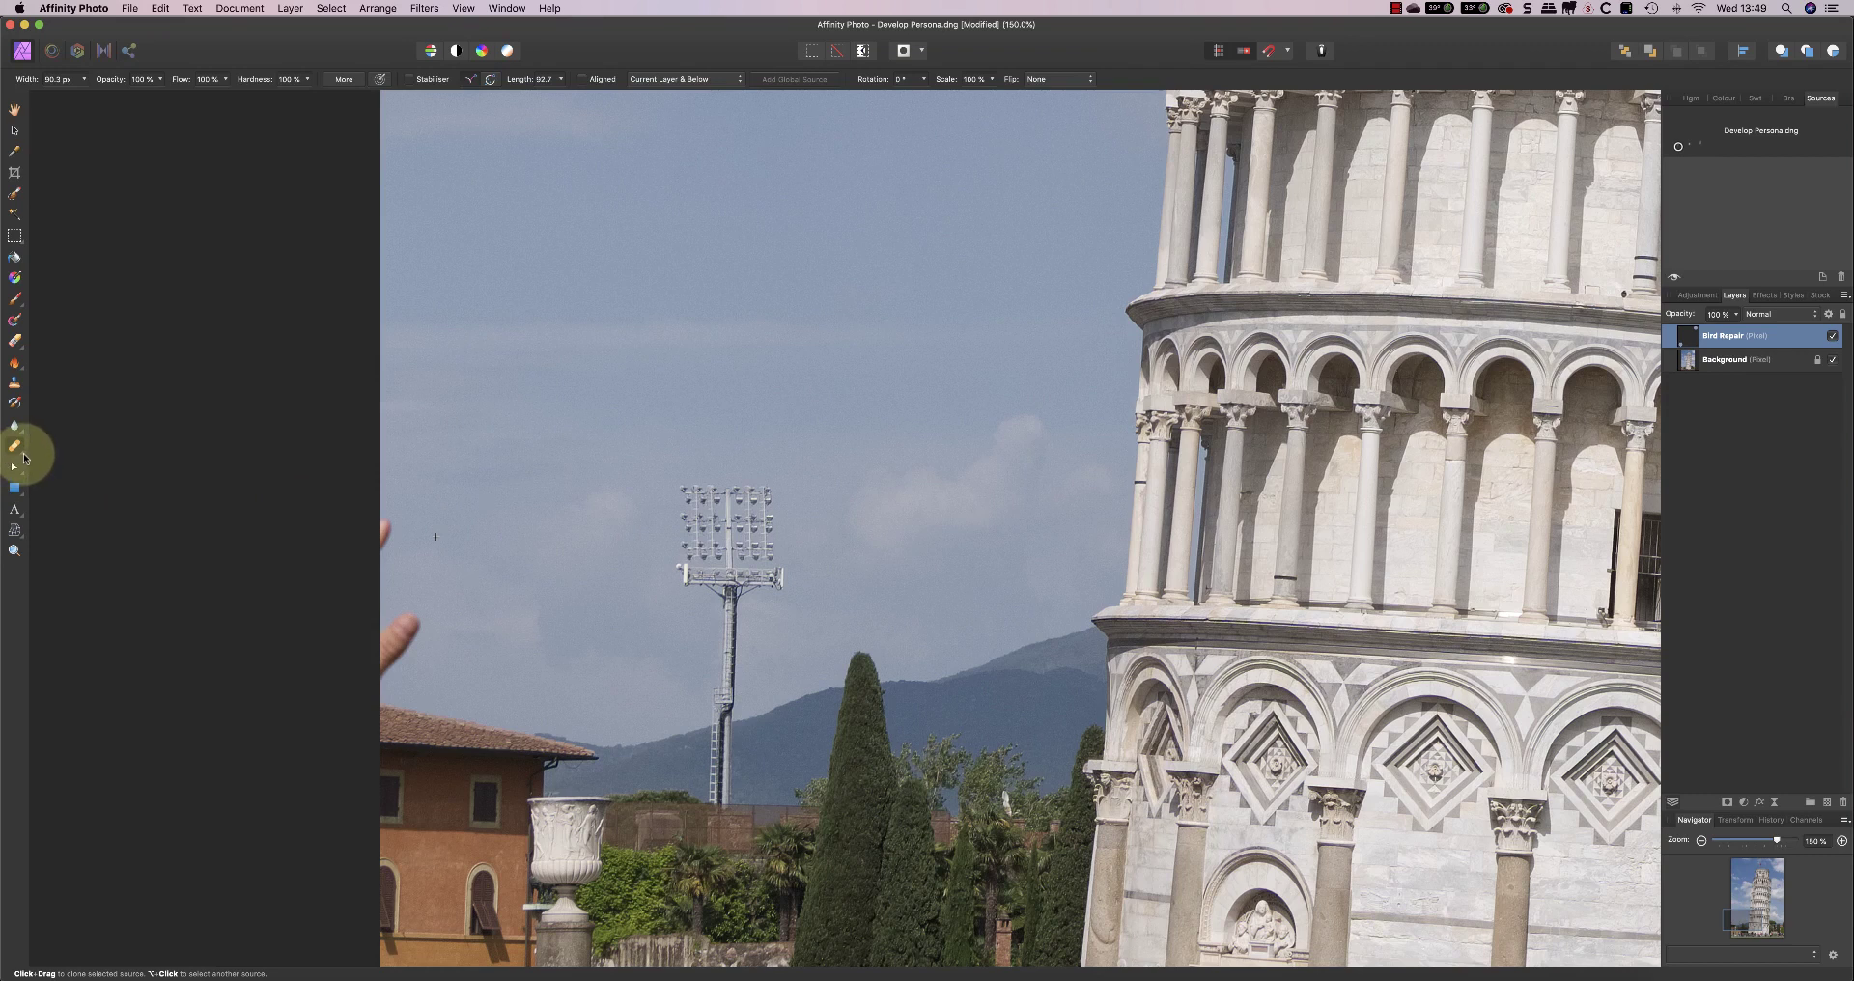
click(26, 455)
click(29, 454)
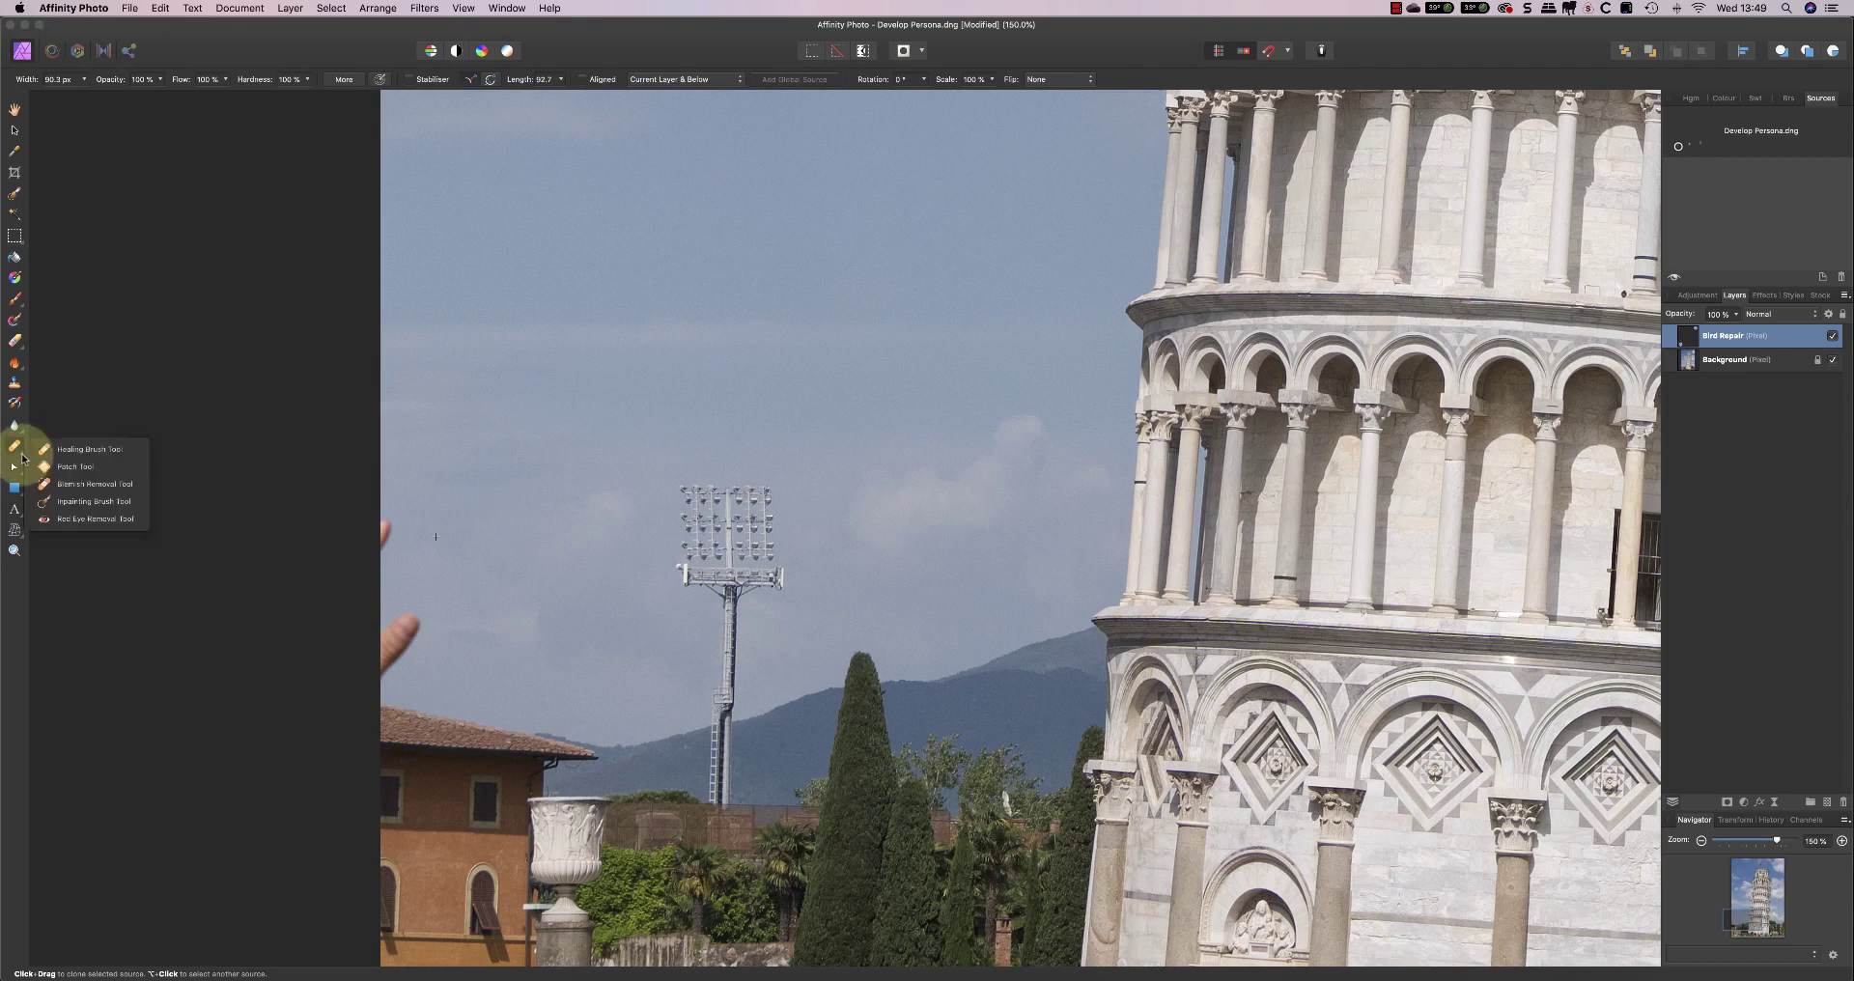
click(105, 508)
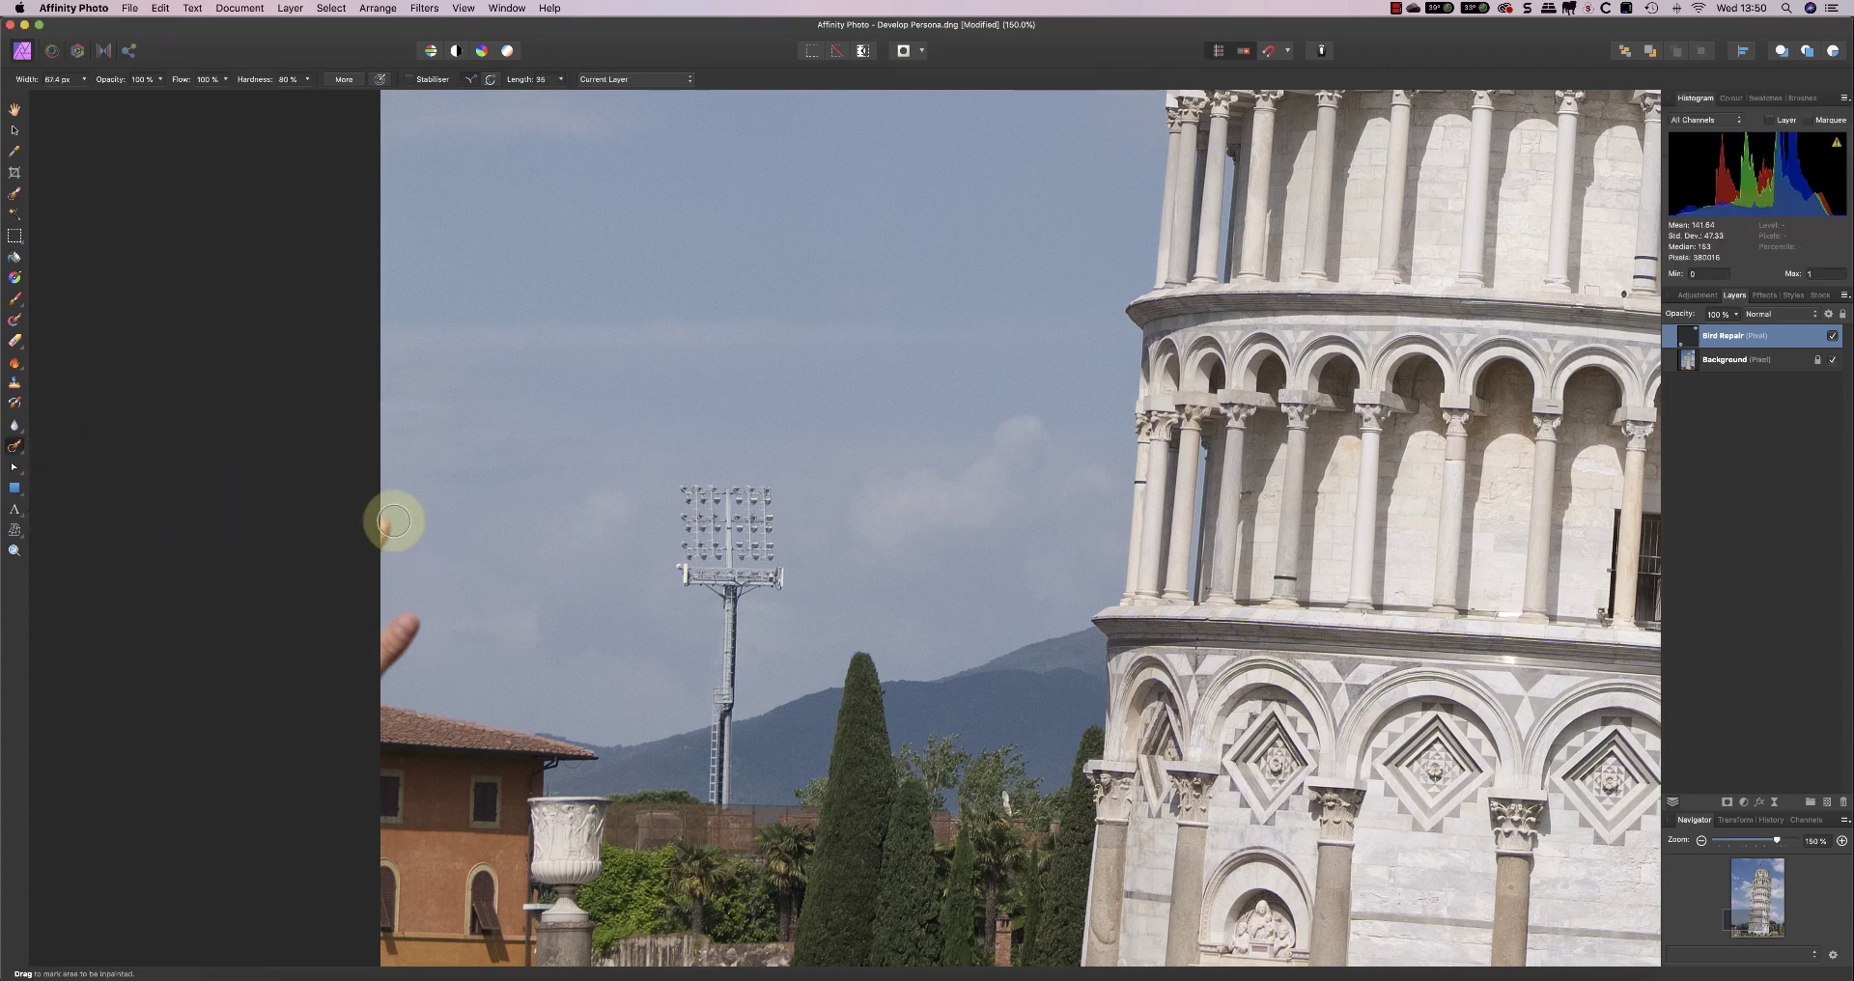
click(684, 80)
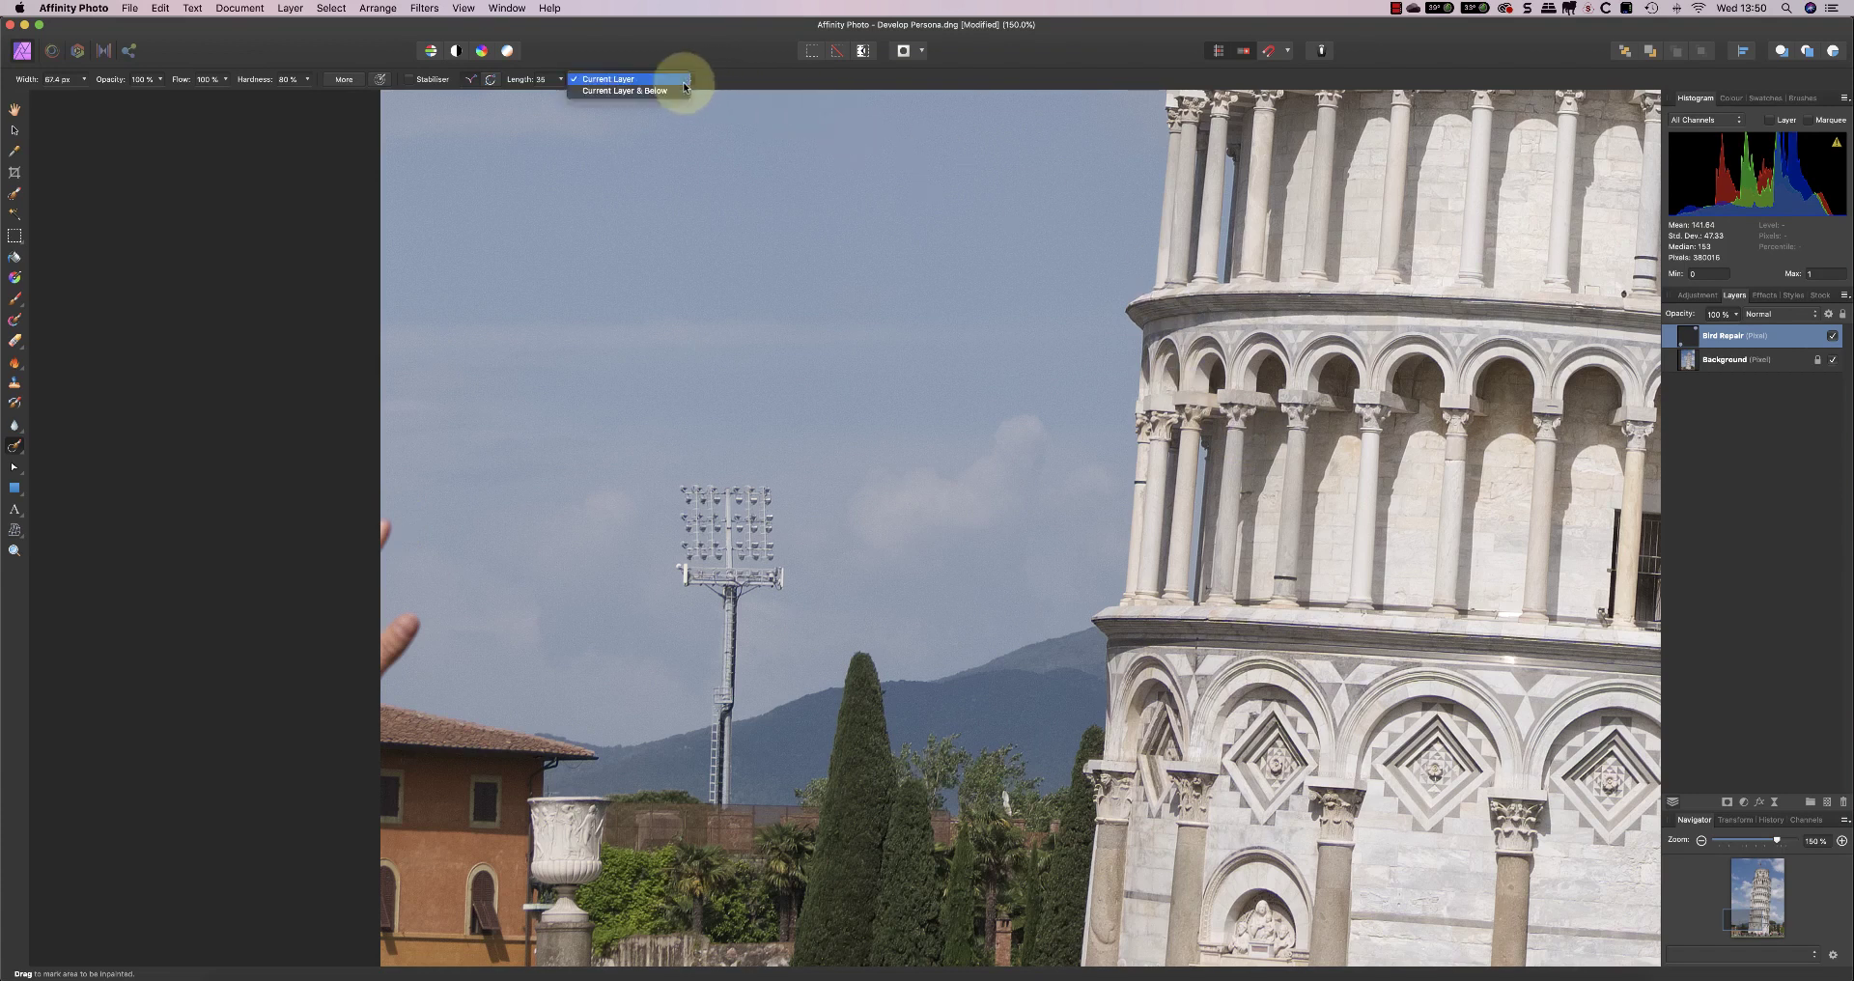
click(621, 91)
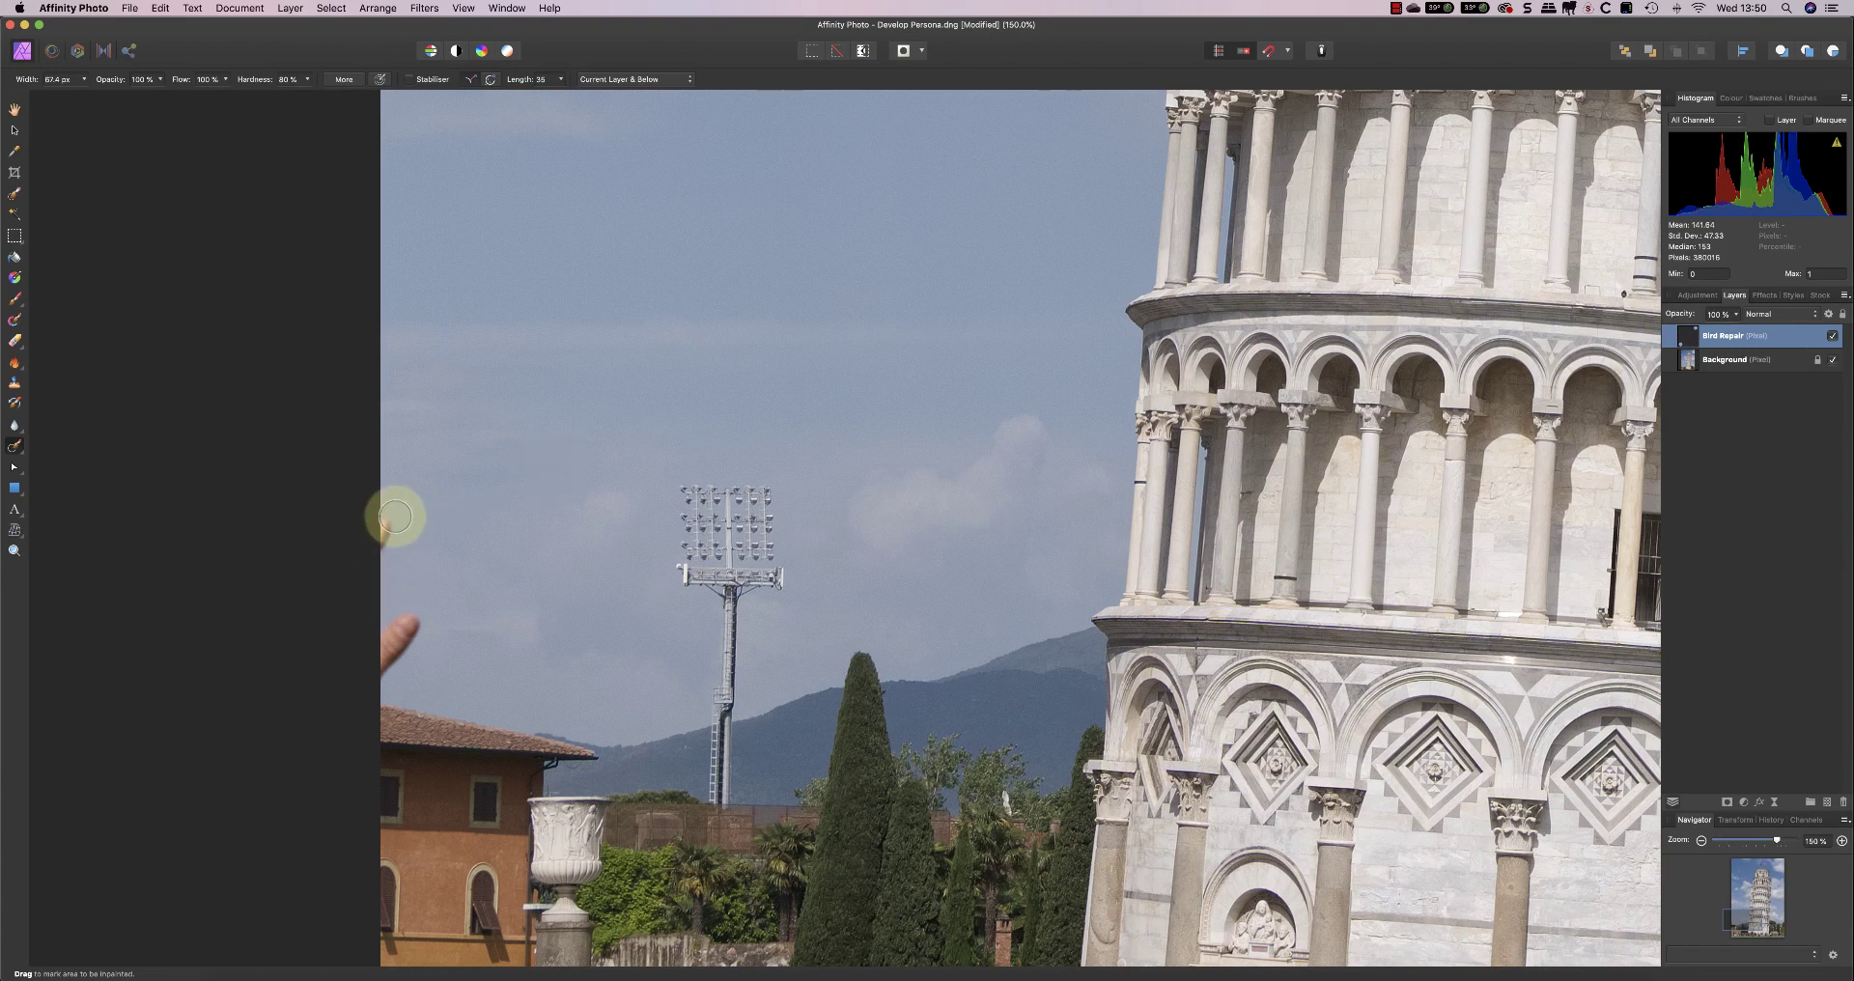
- Inpaint away the bird and finger, then enlarge the brush to ~179 px and paint the floodlight
drag(396, 514, 370, 550)
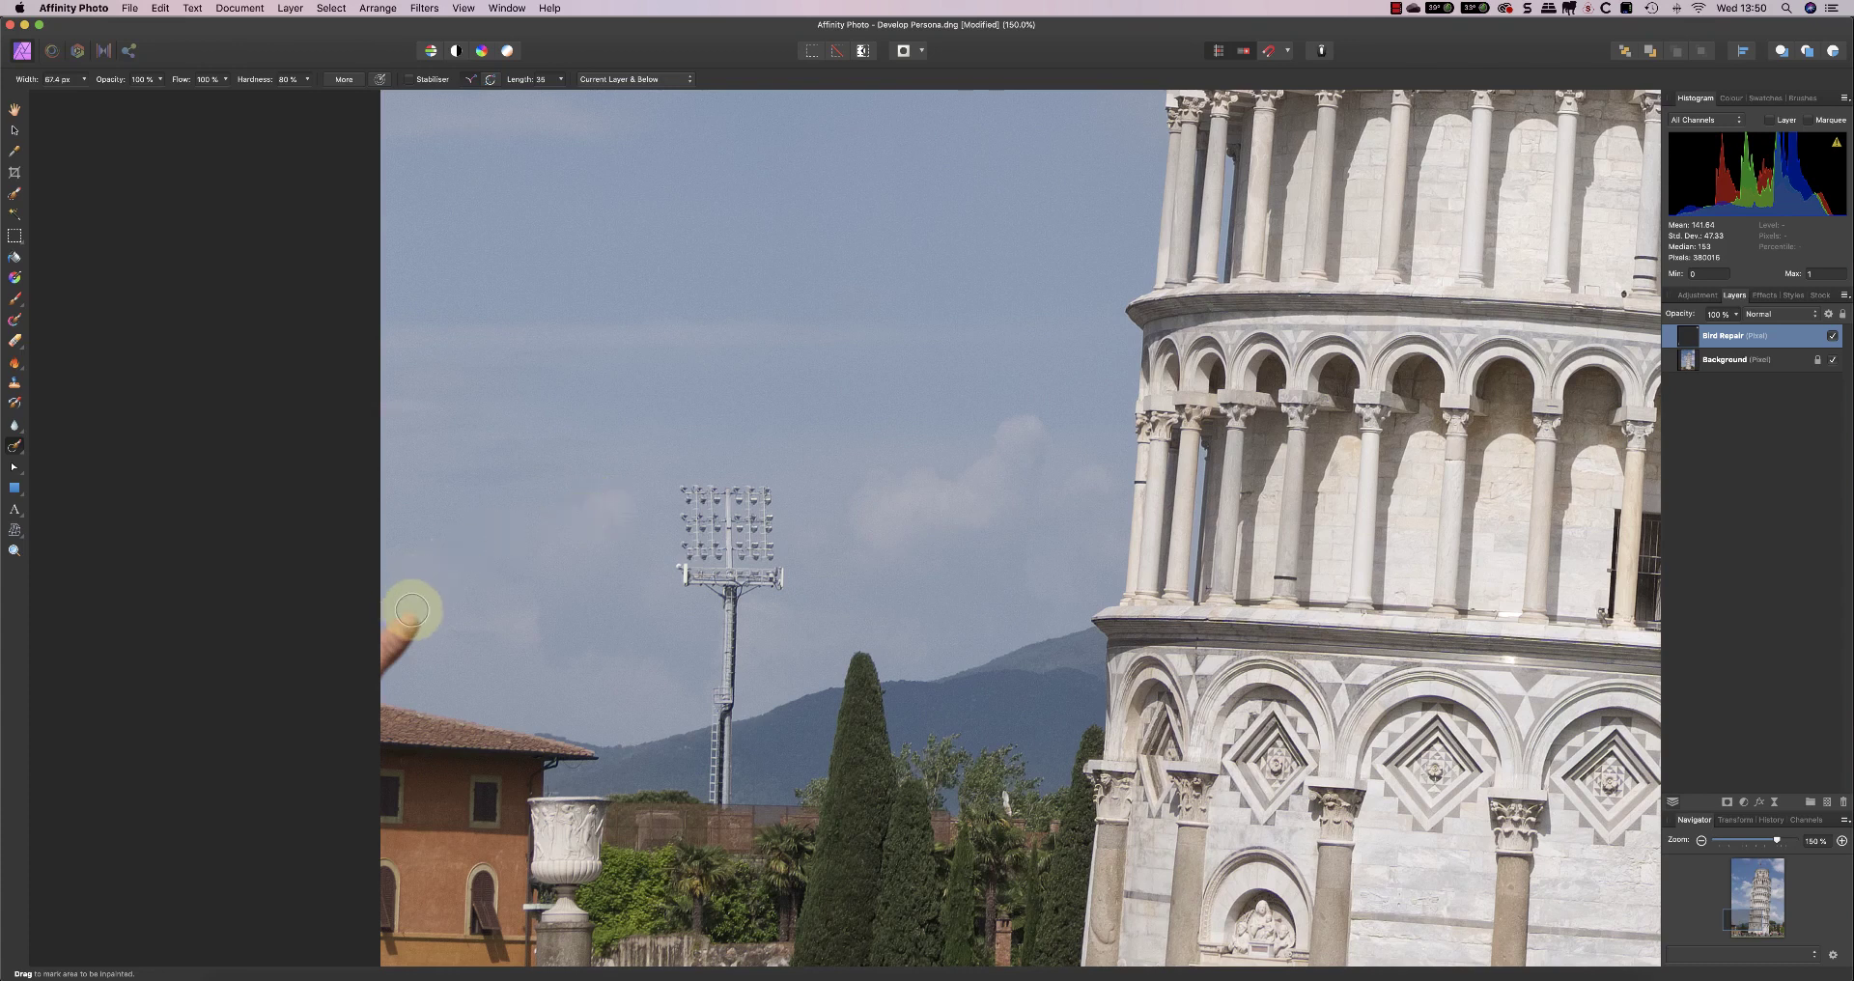
drag(415, 618, 380, 654)
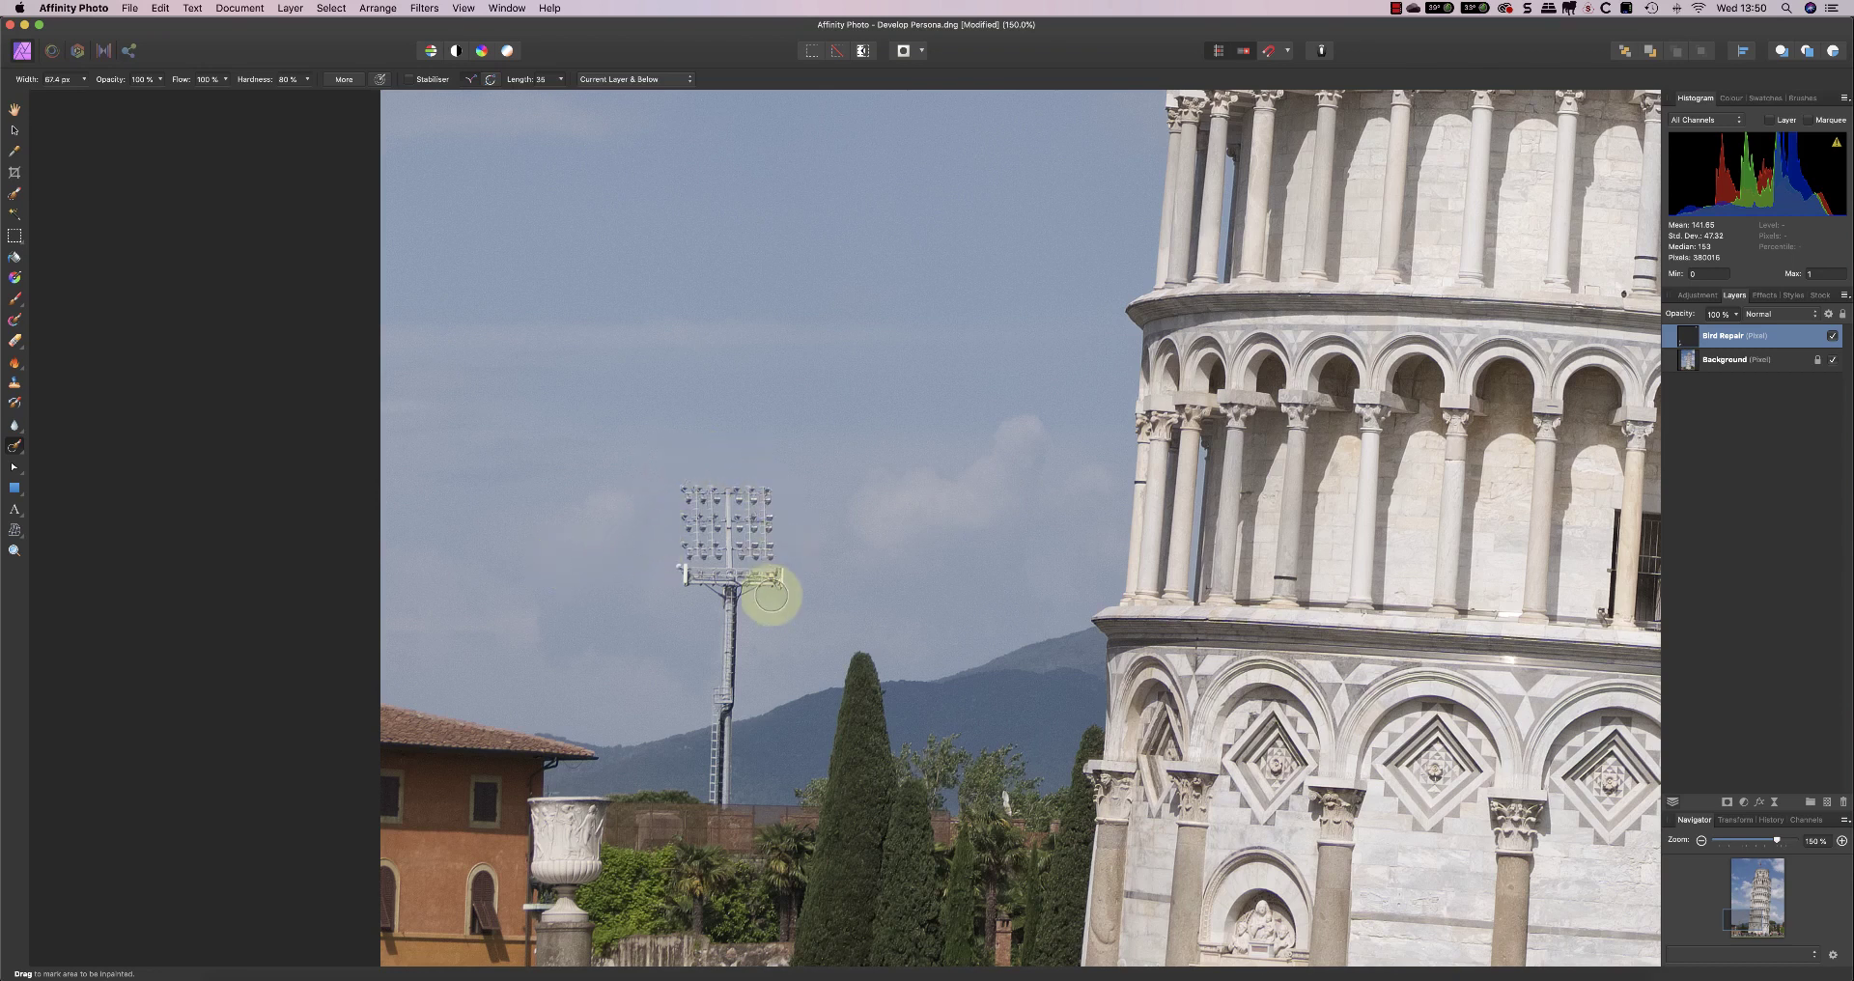
key(bracketright)
key(bracketright)
key(bracketright)
key(bracketright)
key(bracketright)
key(bracketright)
drag(724, 517, 720, 749)
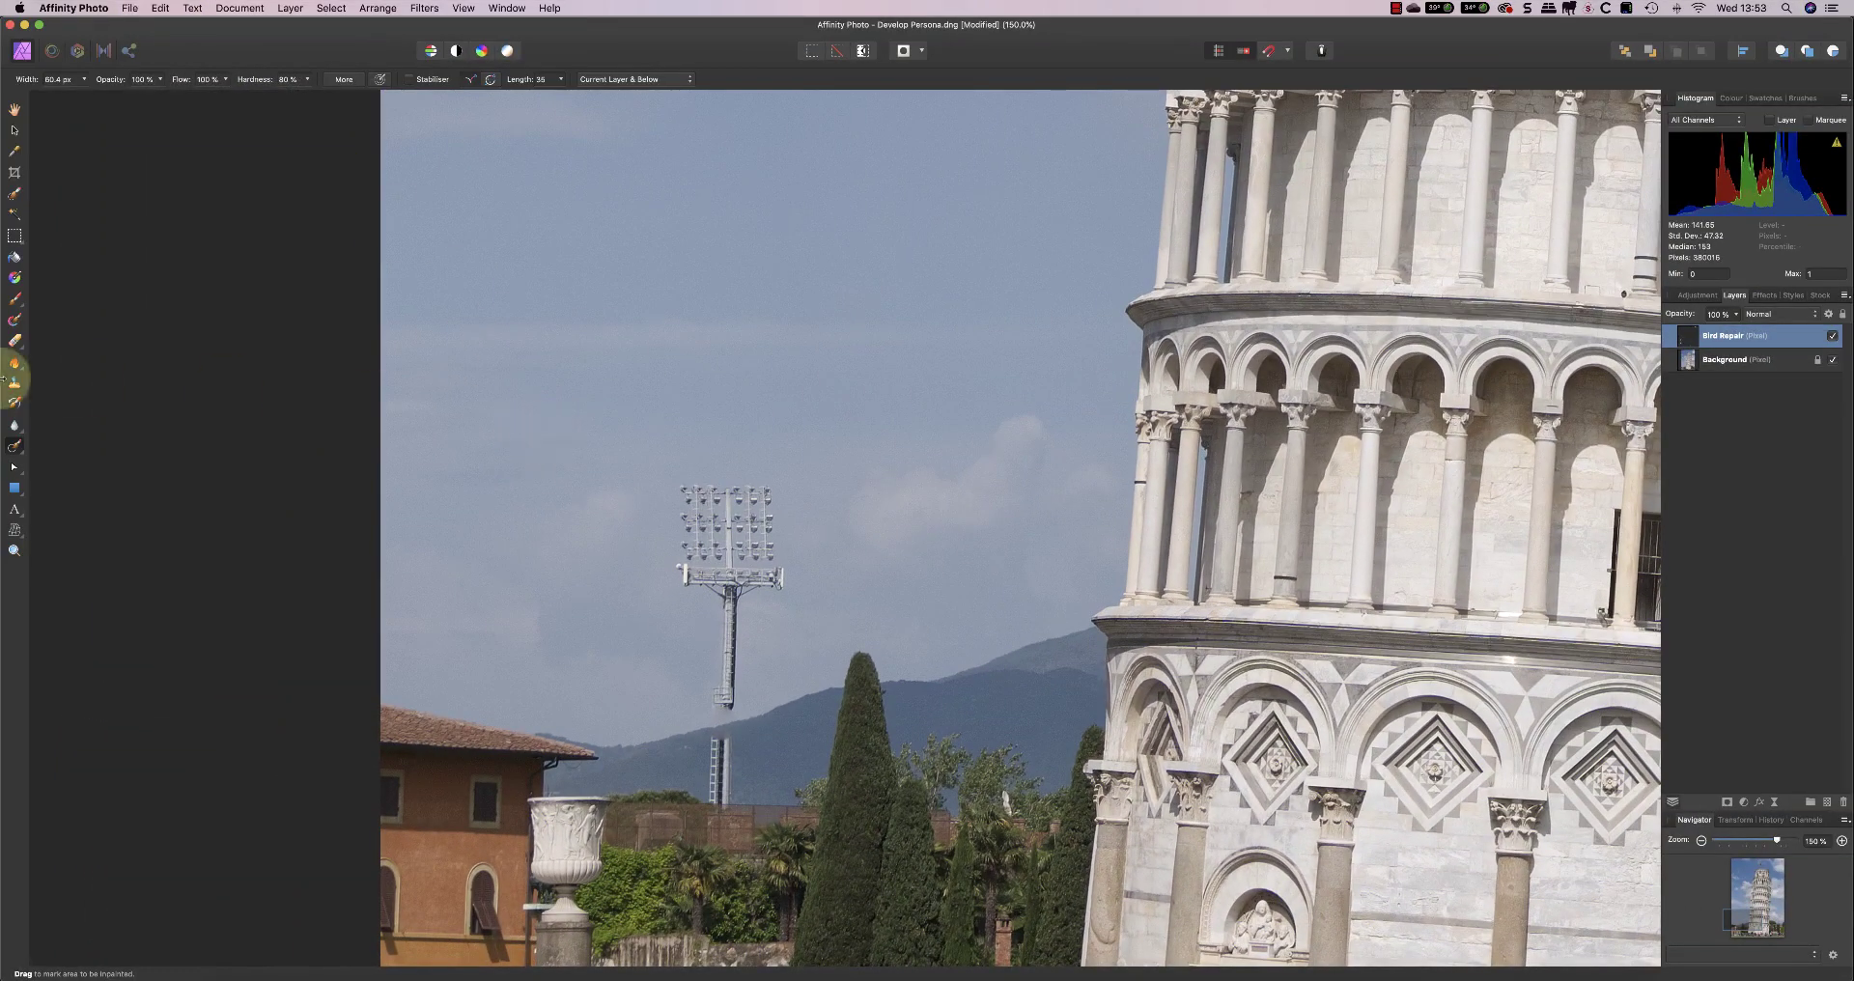
- Open the healing and retouching tool flyout in the Tools panel
click(15, 447)
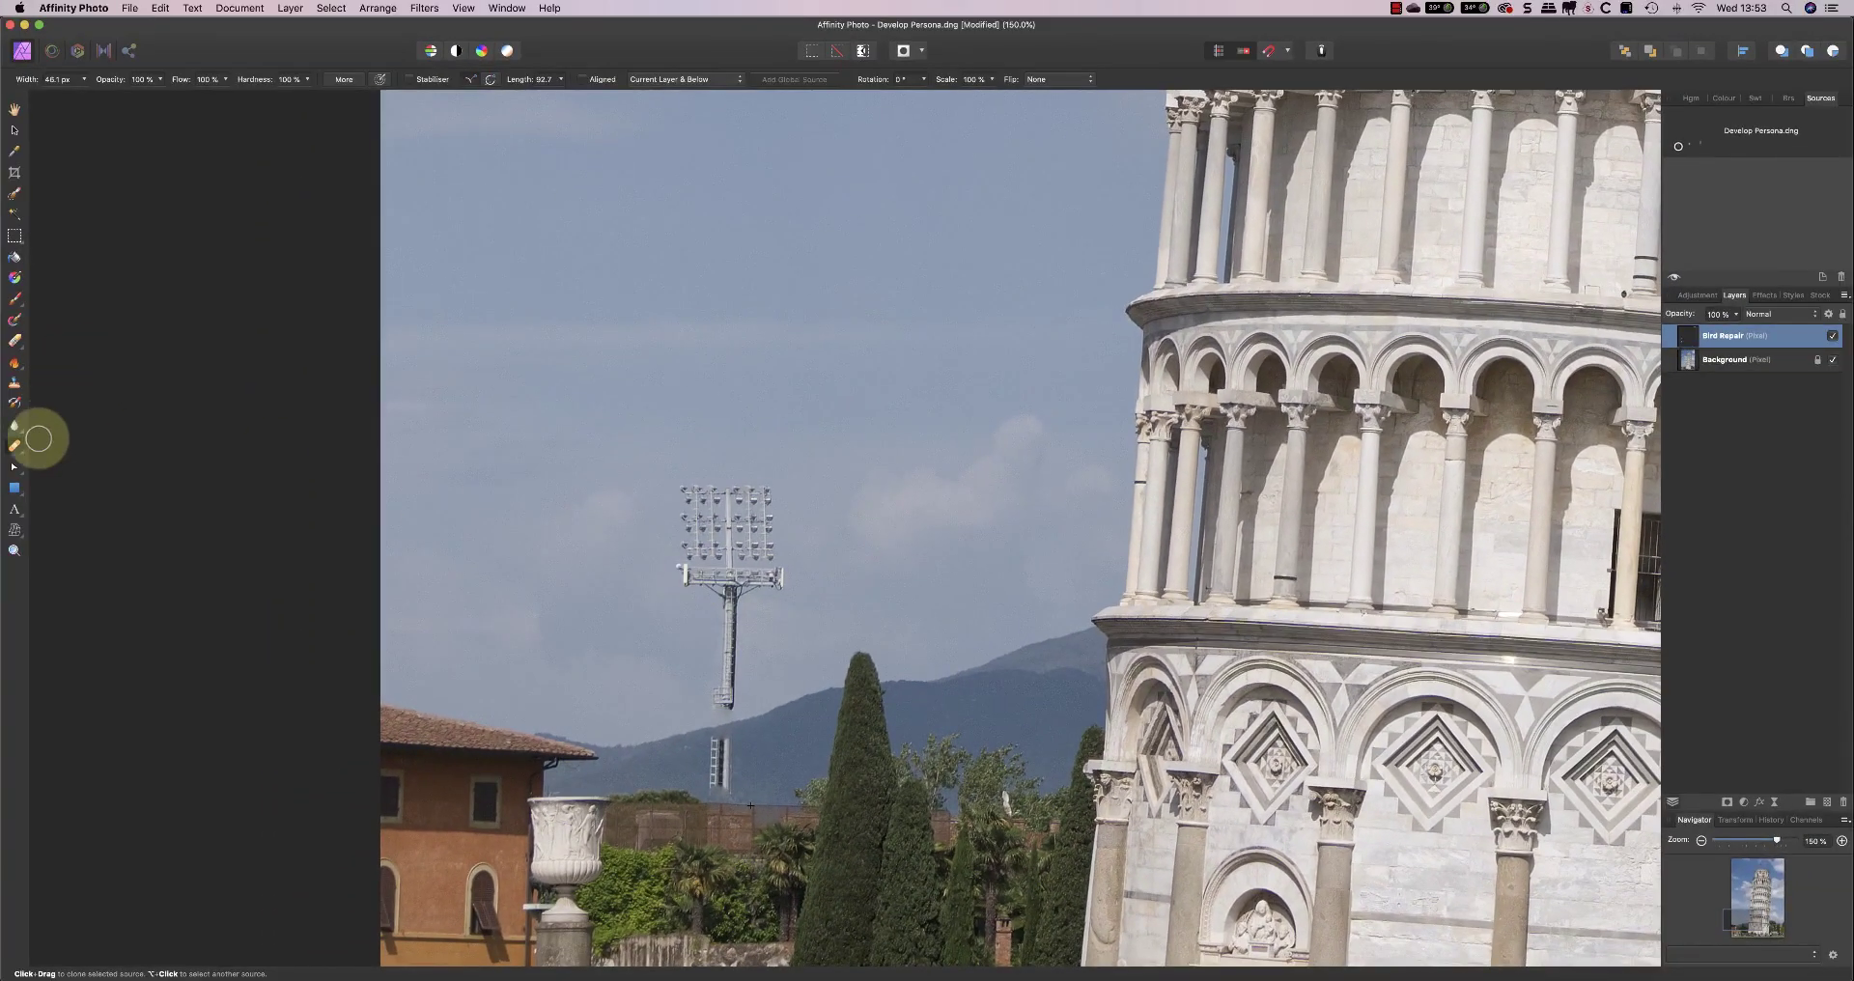
- Inpaint away the floodlight pole and stub, then enlarge the brush and erase the lamp head
click(15, 446)
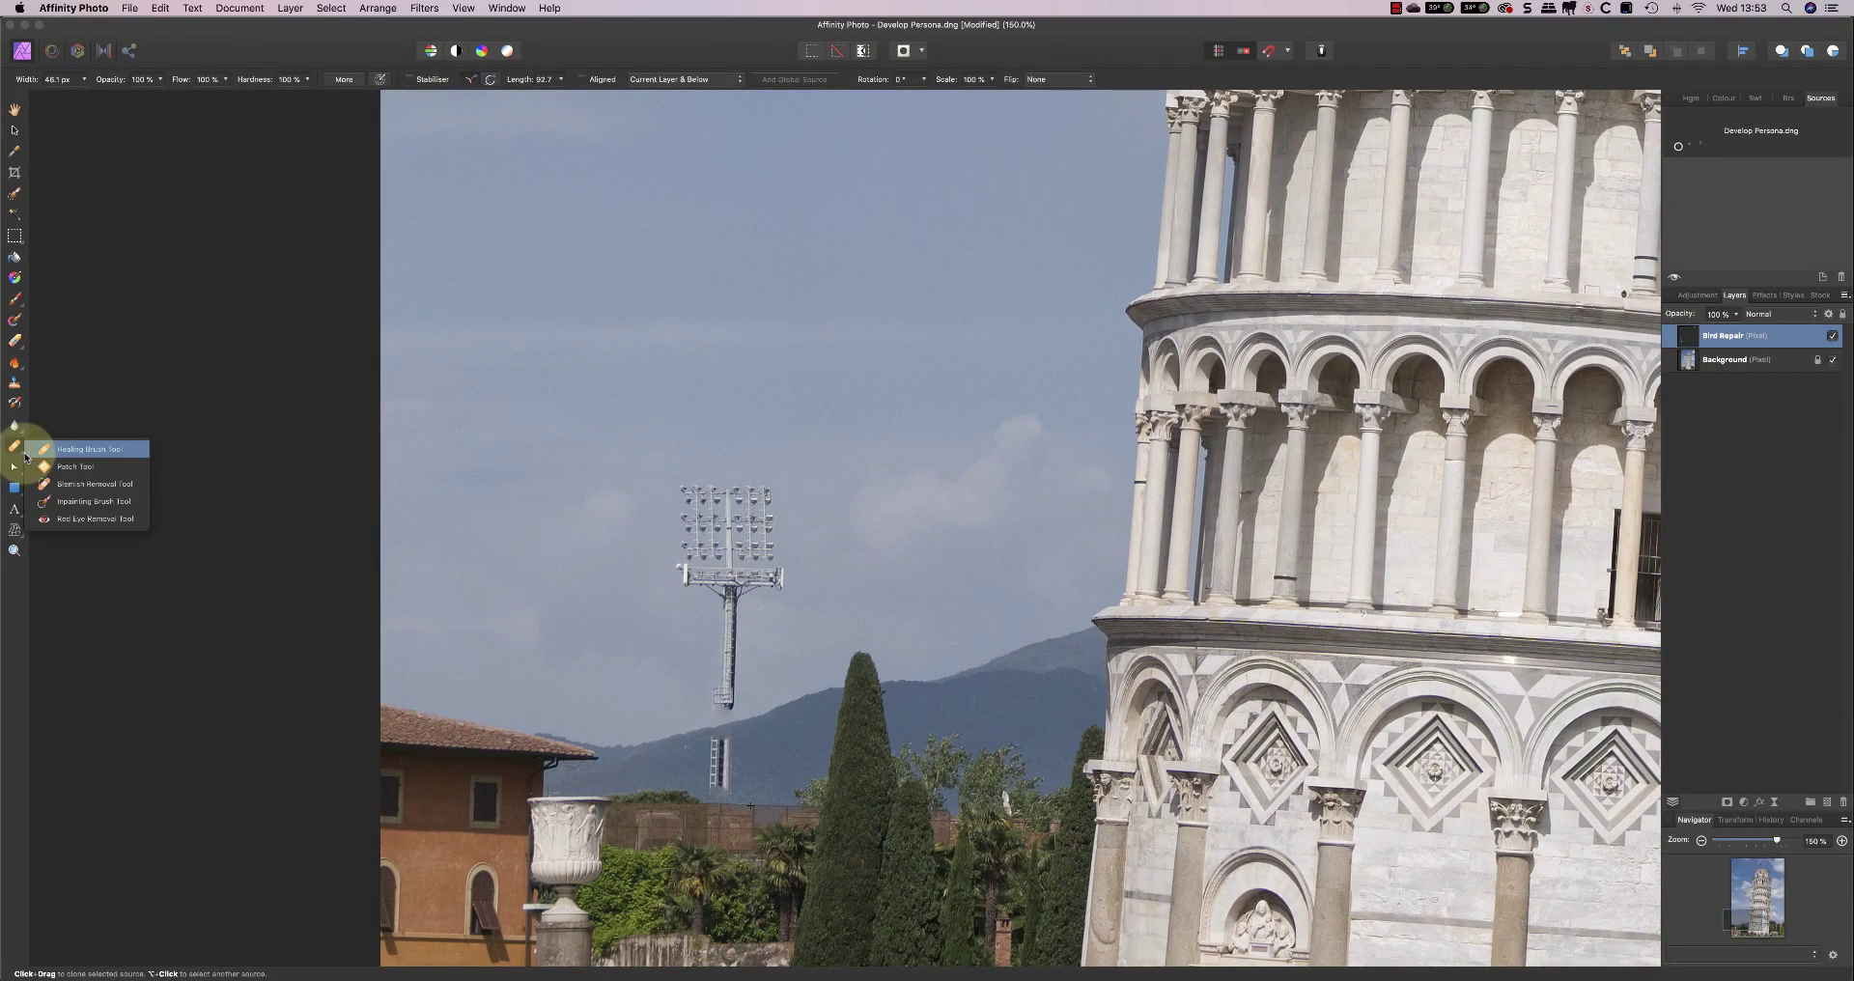
click(93, 501)
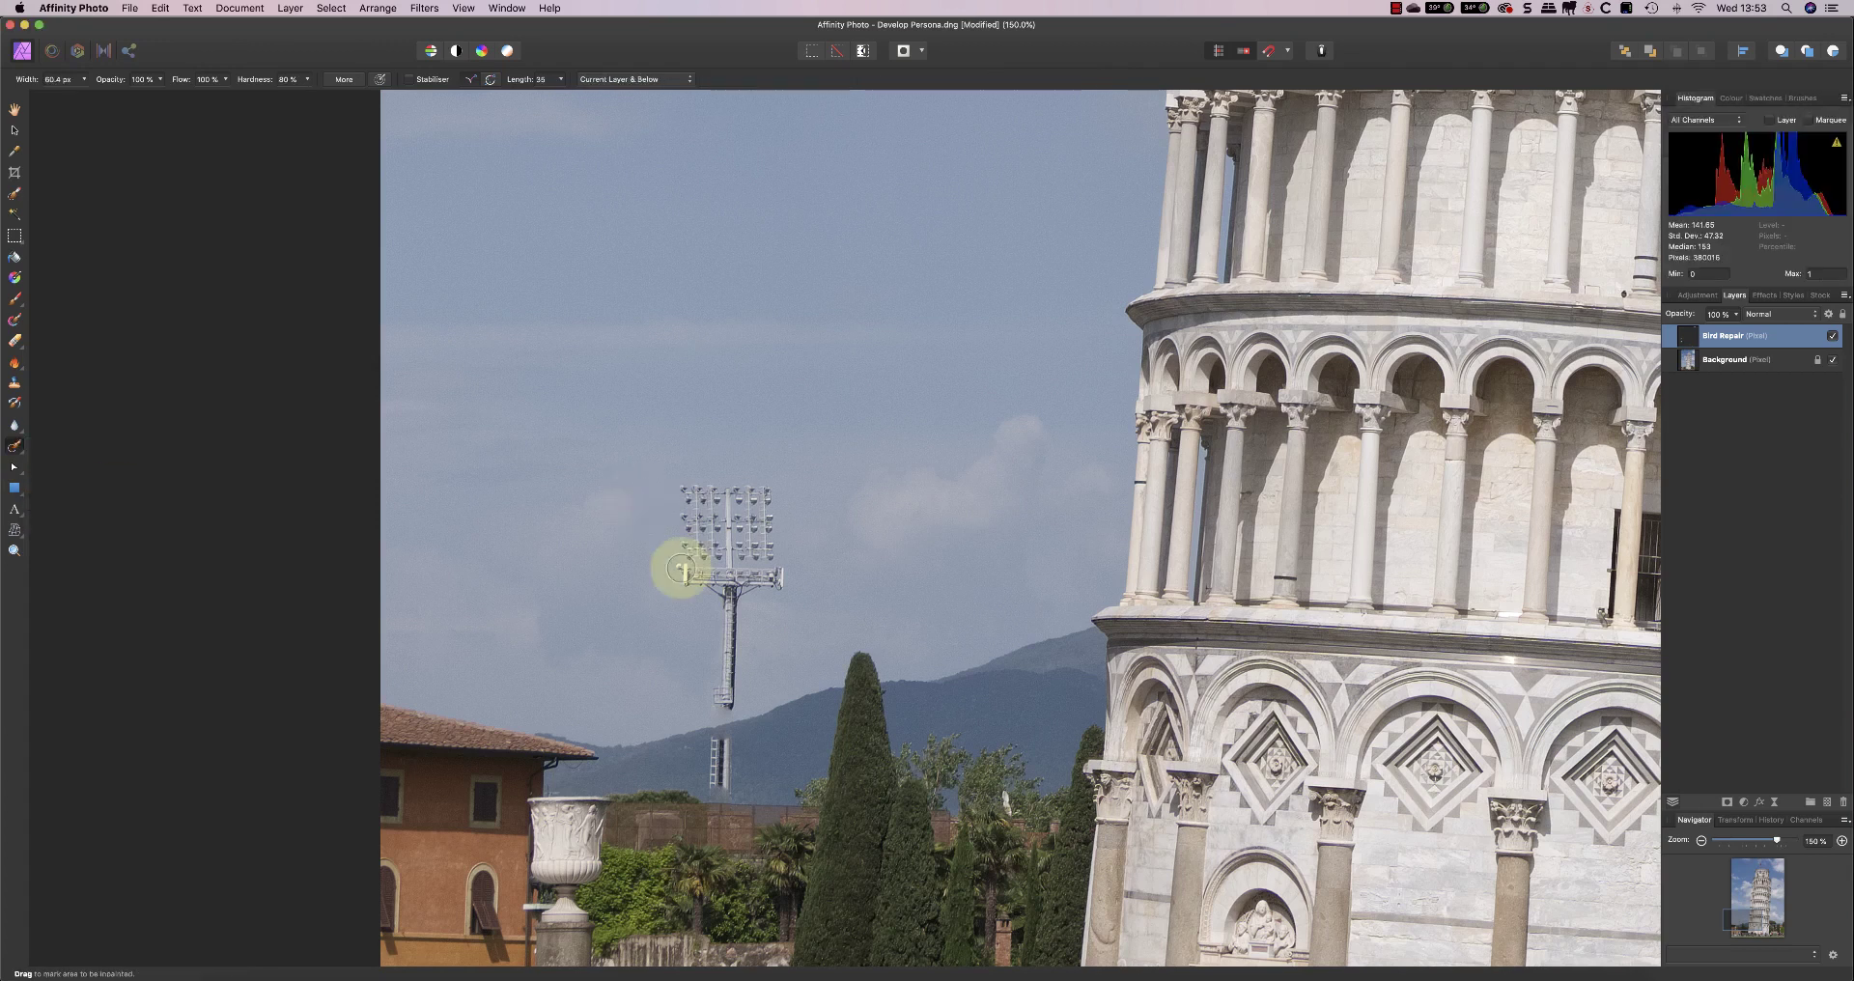
drag(723, 706, 729, 610)
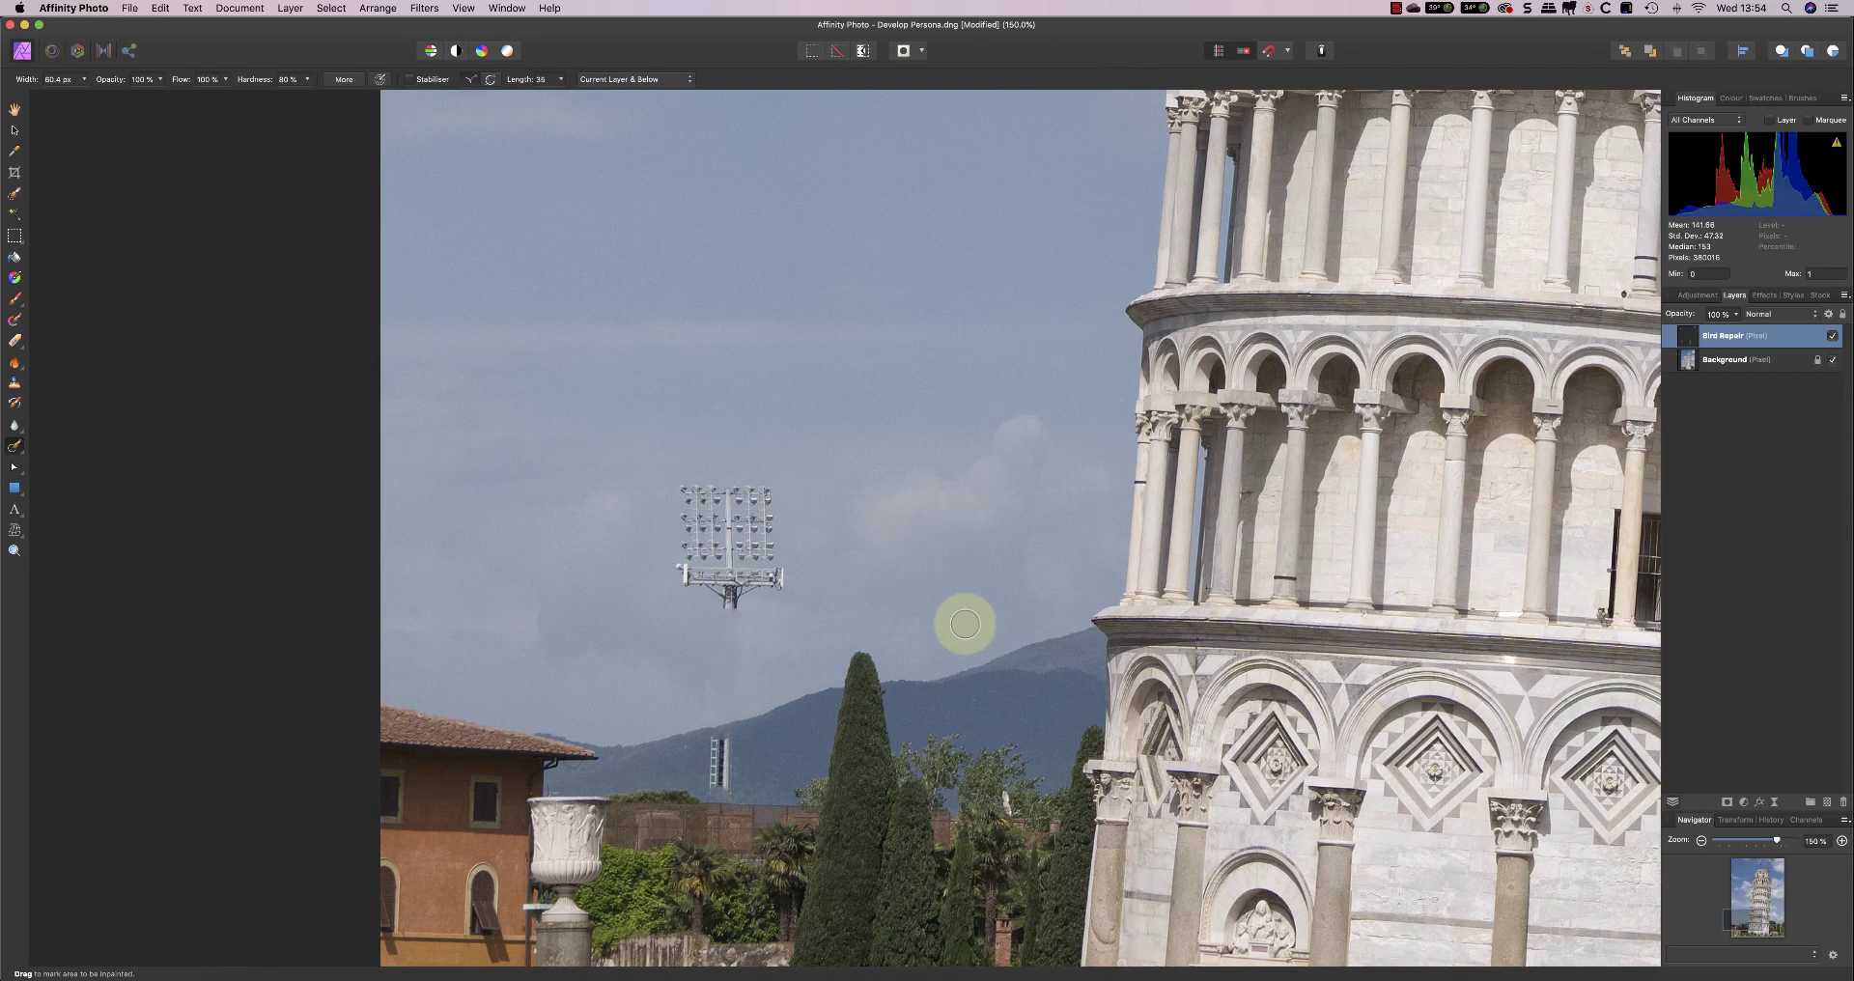
mouse_move(737, 744)
mouse_down()
mouse_move(717, 746)
mouse_move(716, 781)
mouse_up()
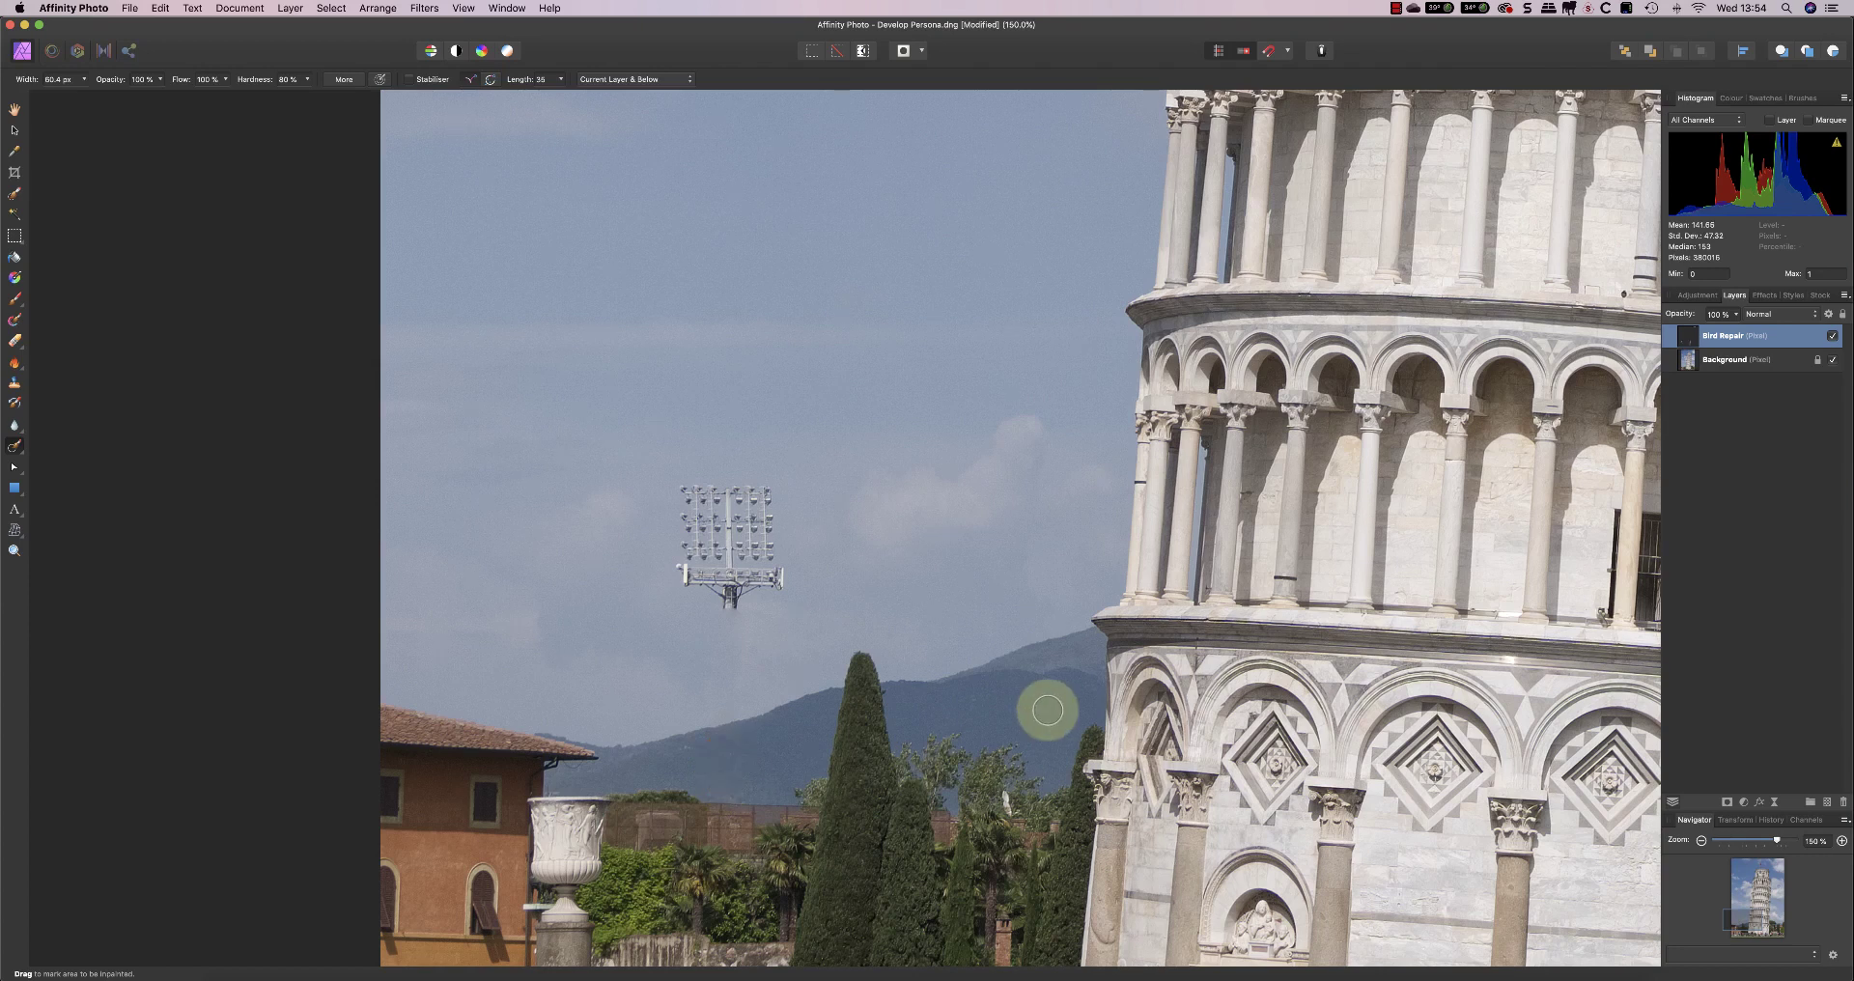
key(bracketright)
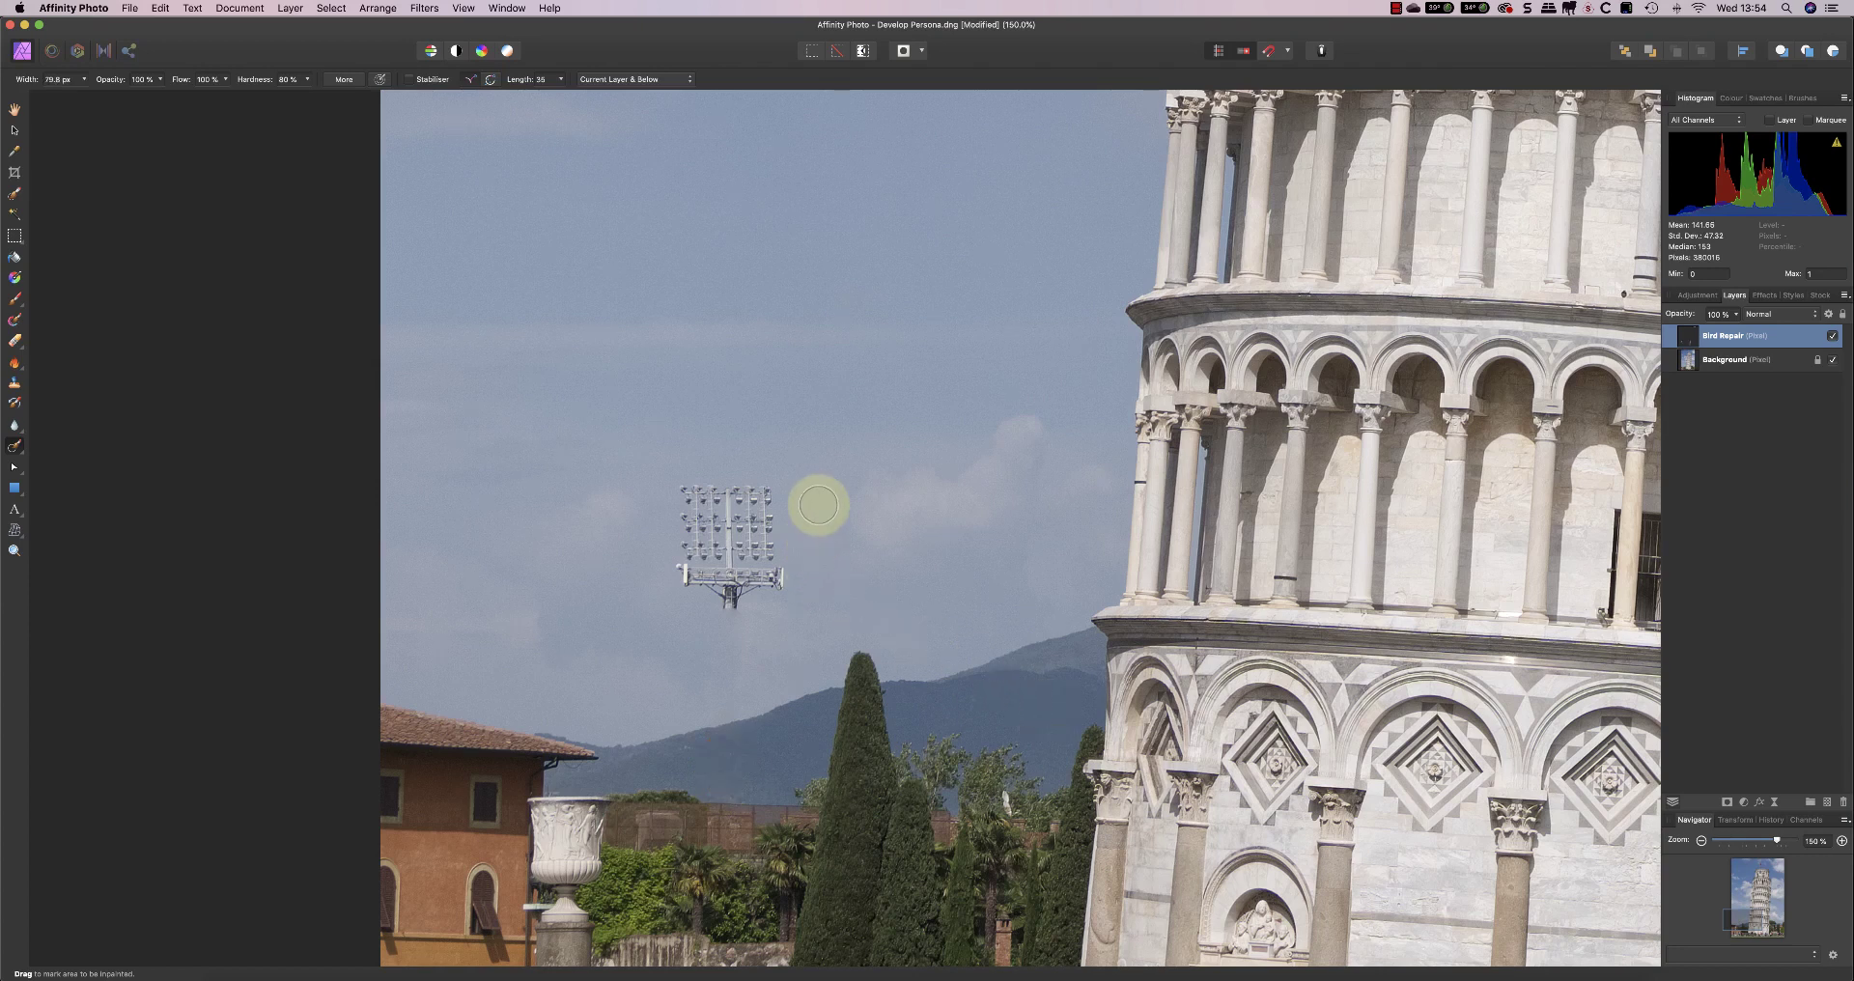
key(bracketright)
key(bracketright)
key(bracketright)
click(729, 555)
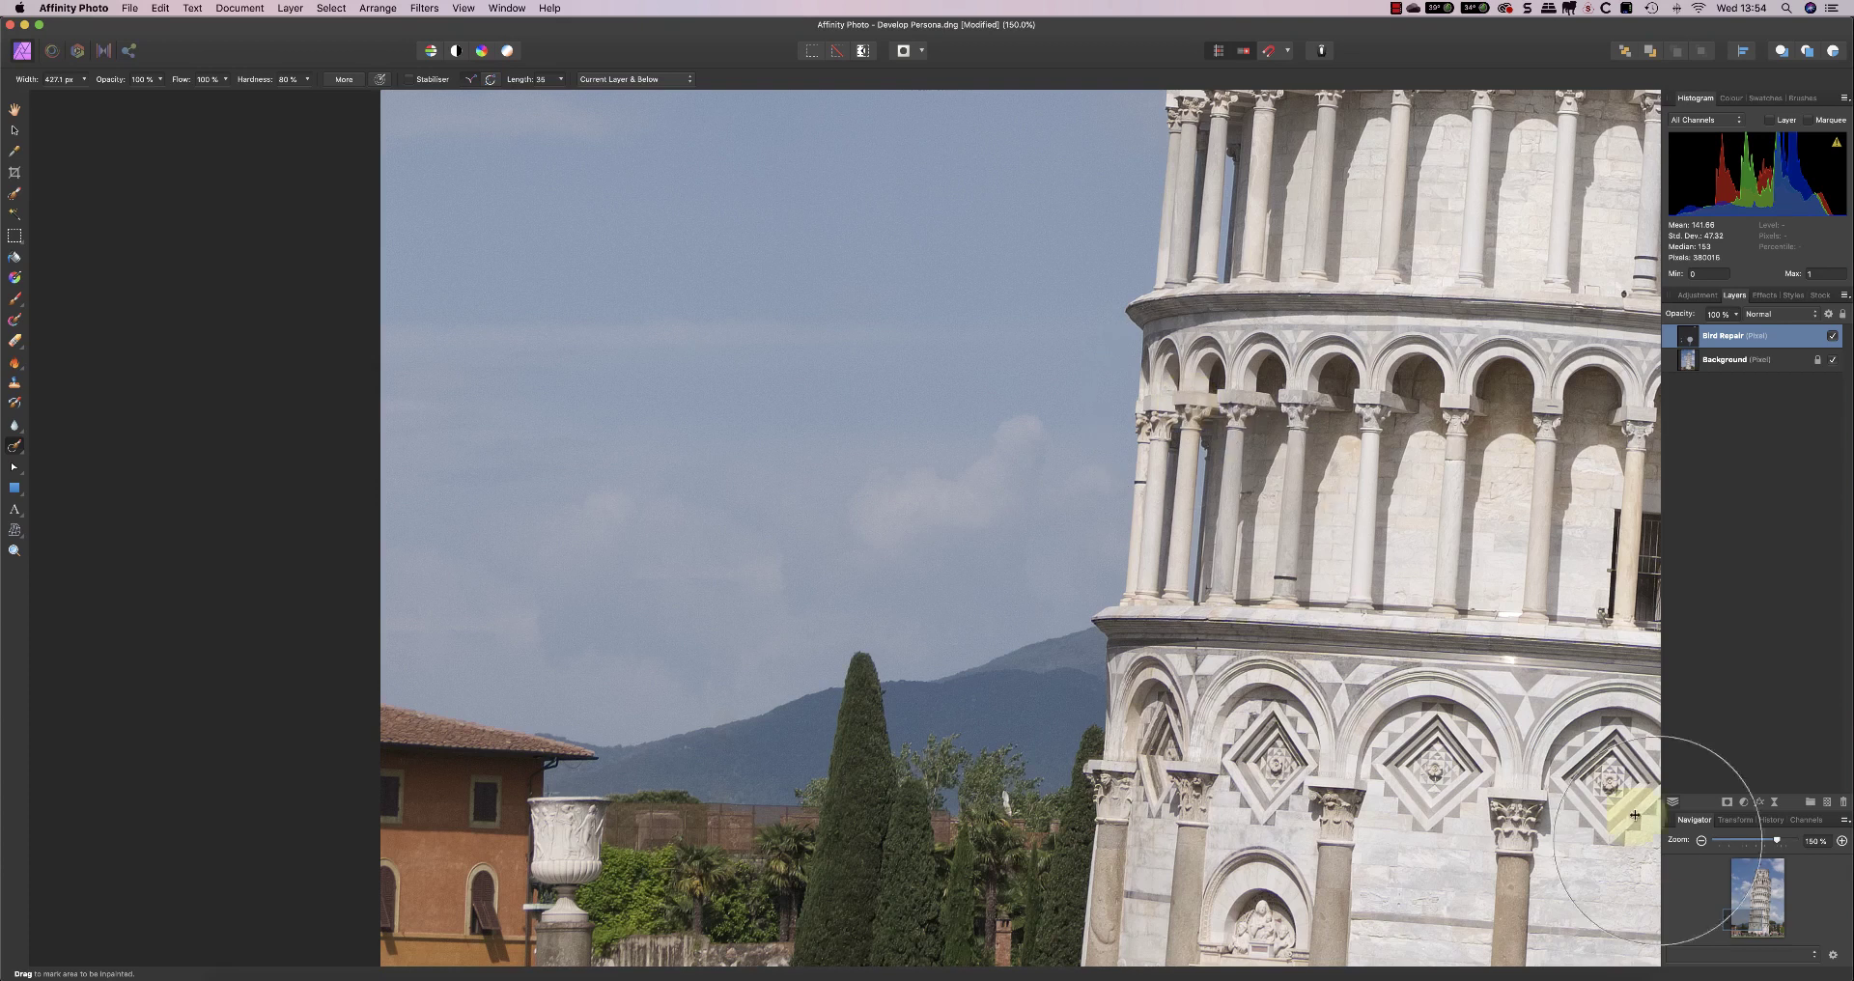
- Pan to the tower's barred window and inpaint it with a ~302 px brush, then begin undoing
click(1765, 917)
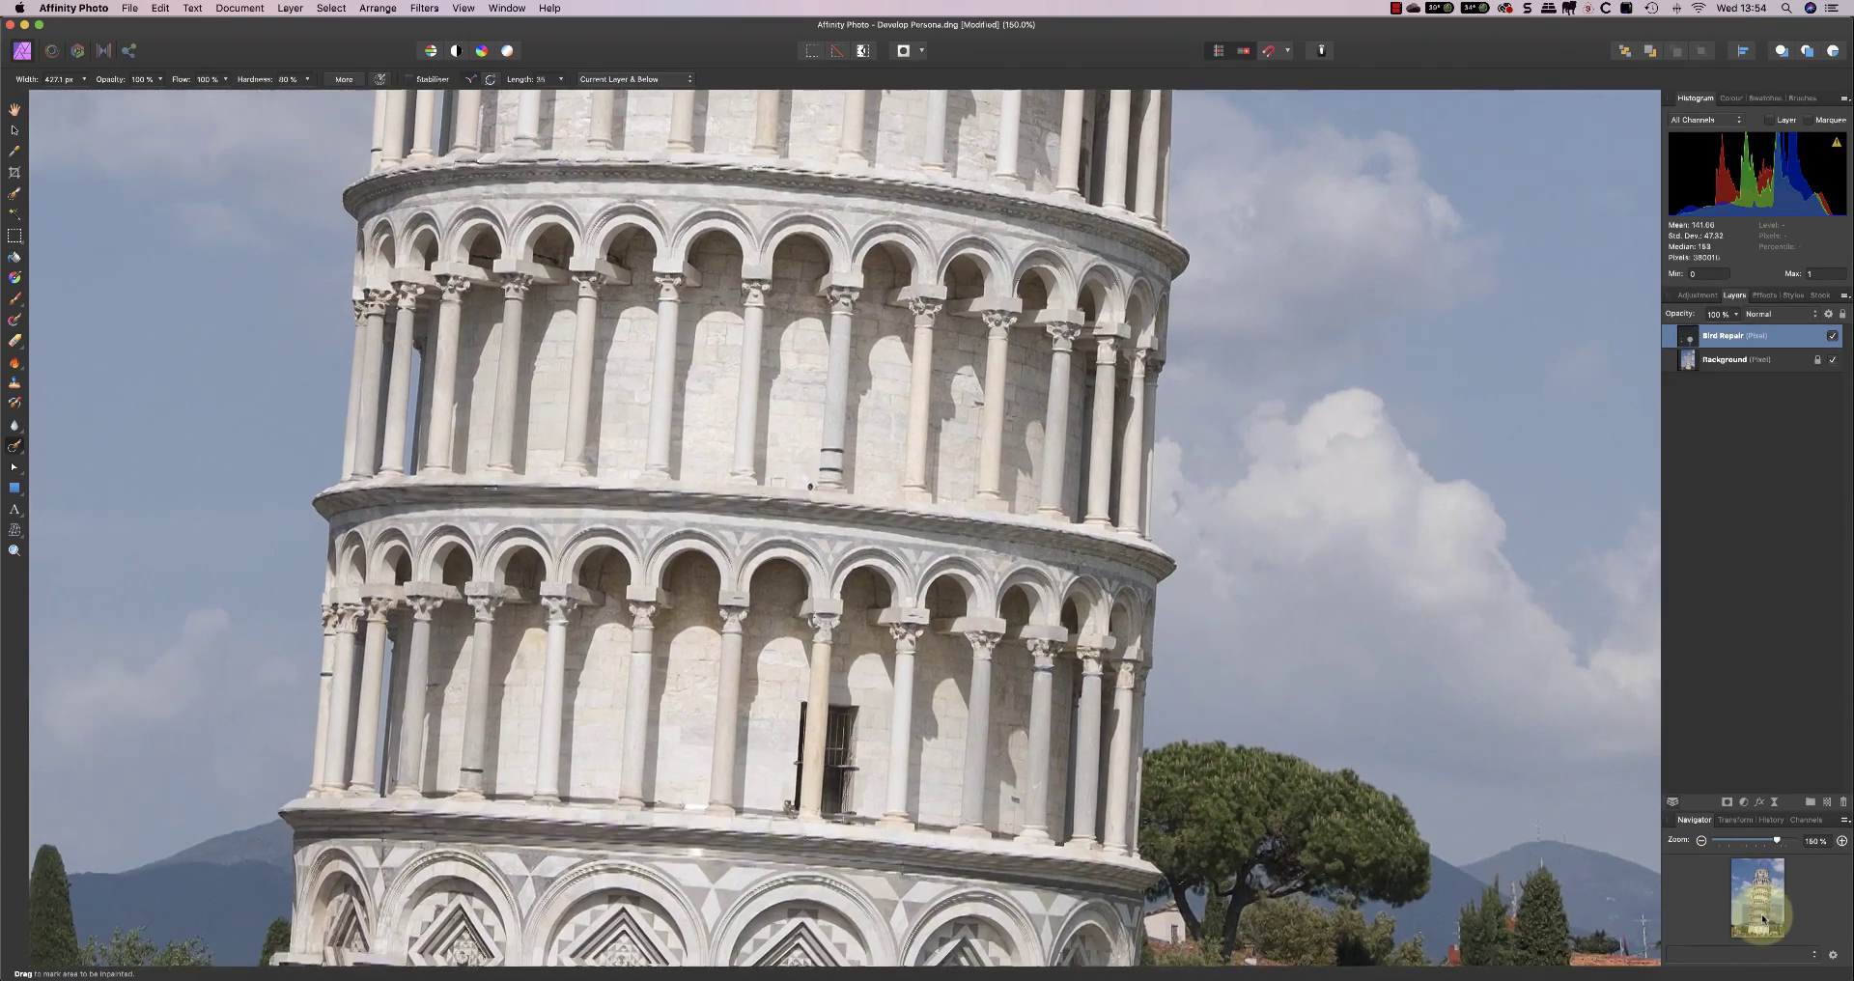
drag(1764, 917, 1761, 921)
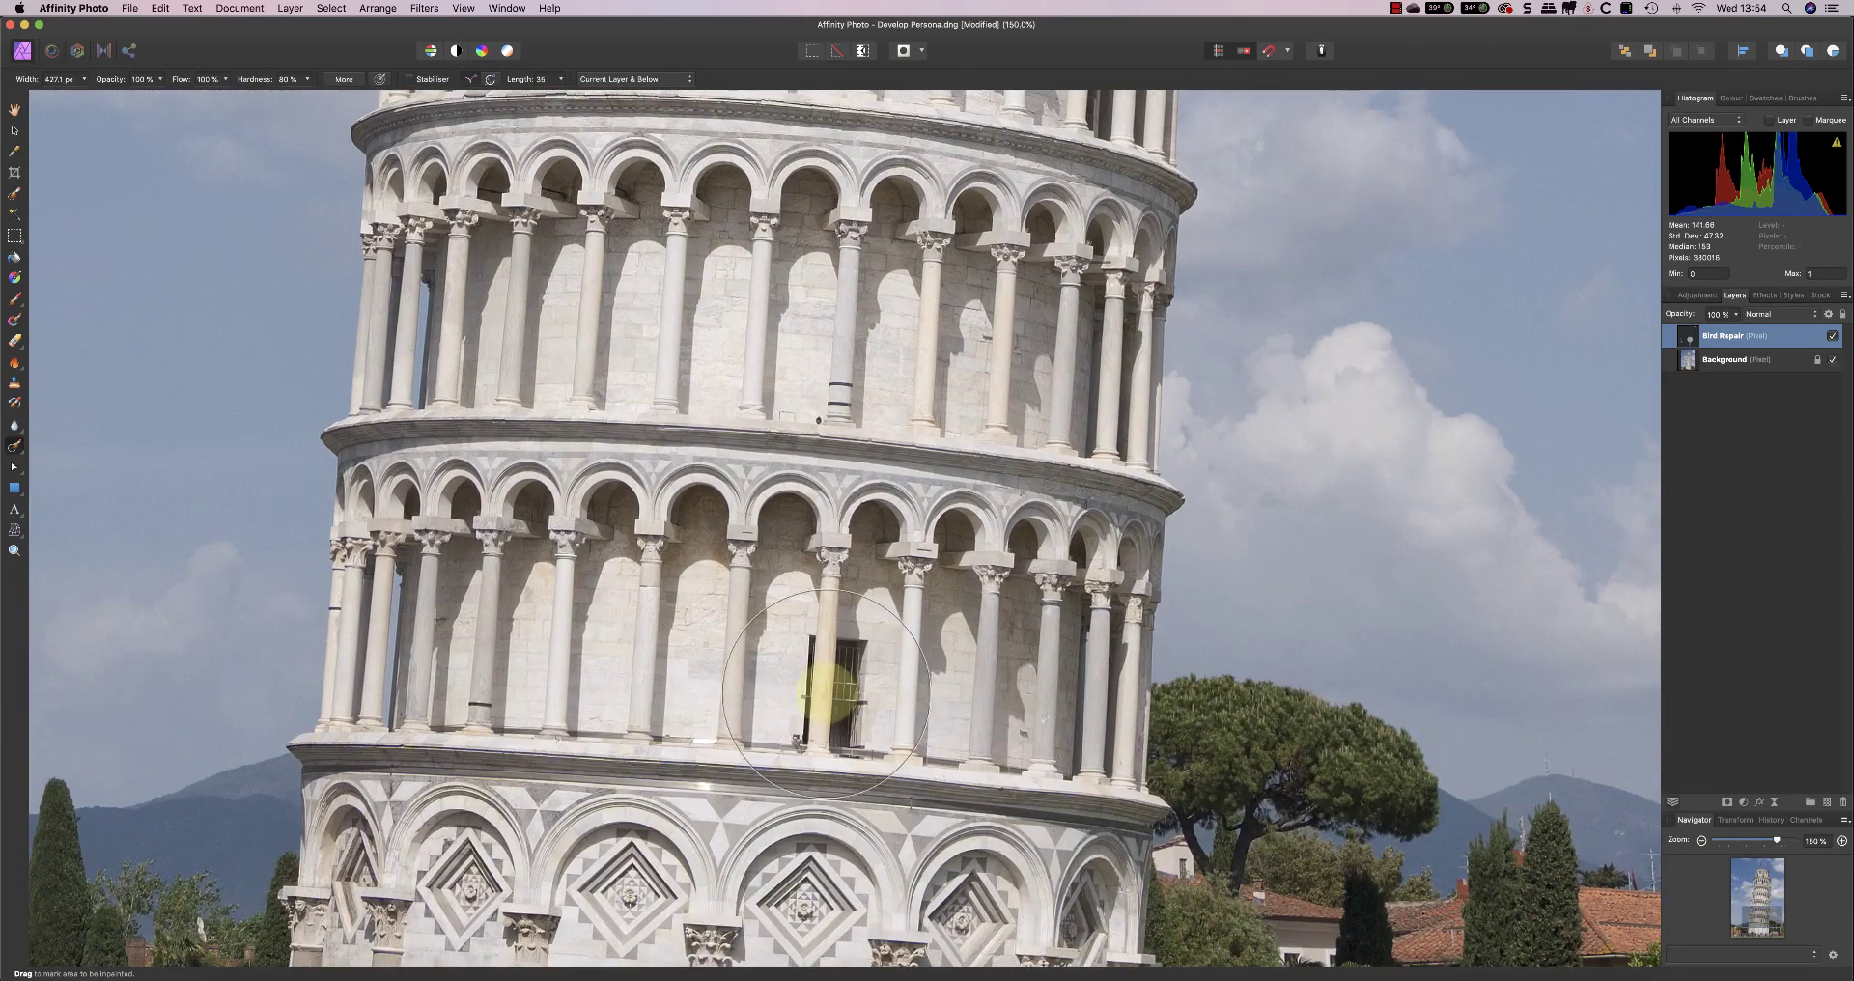
key(bracketleft)
key(bracketleft)
key(bracketleft)
key(bracketright)
drag(826, 687, 832, 697)
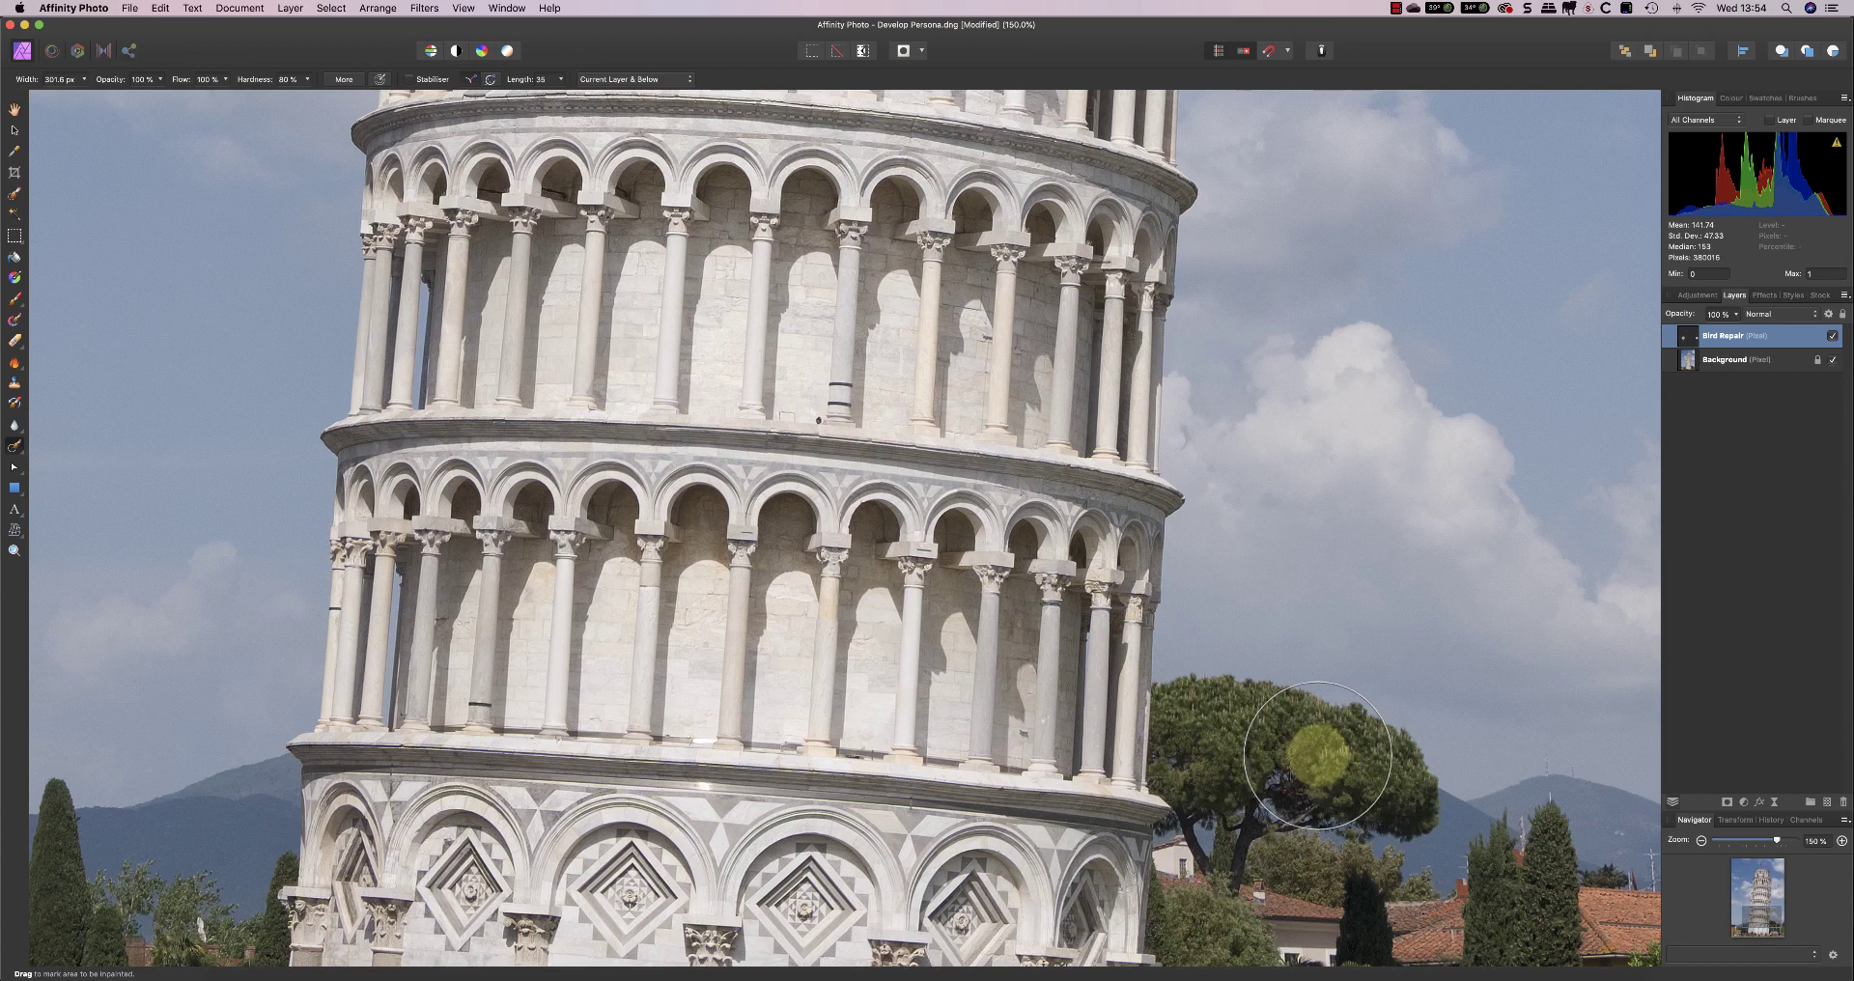
click(161, 9)
- Undo the window inpainting and set the Patch tool to sample Current Layer & Below
click(193, 25)
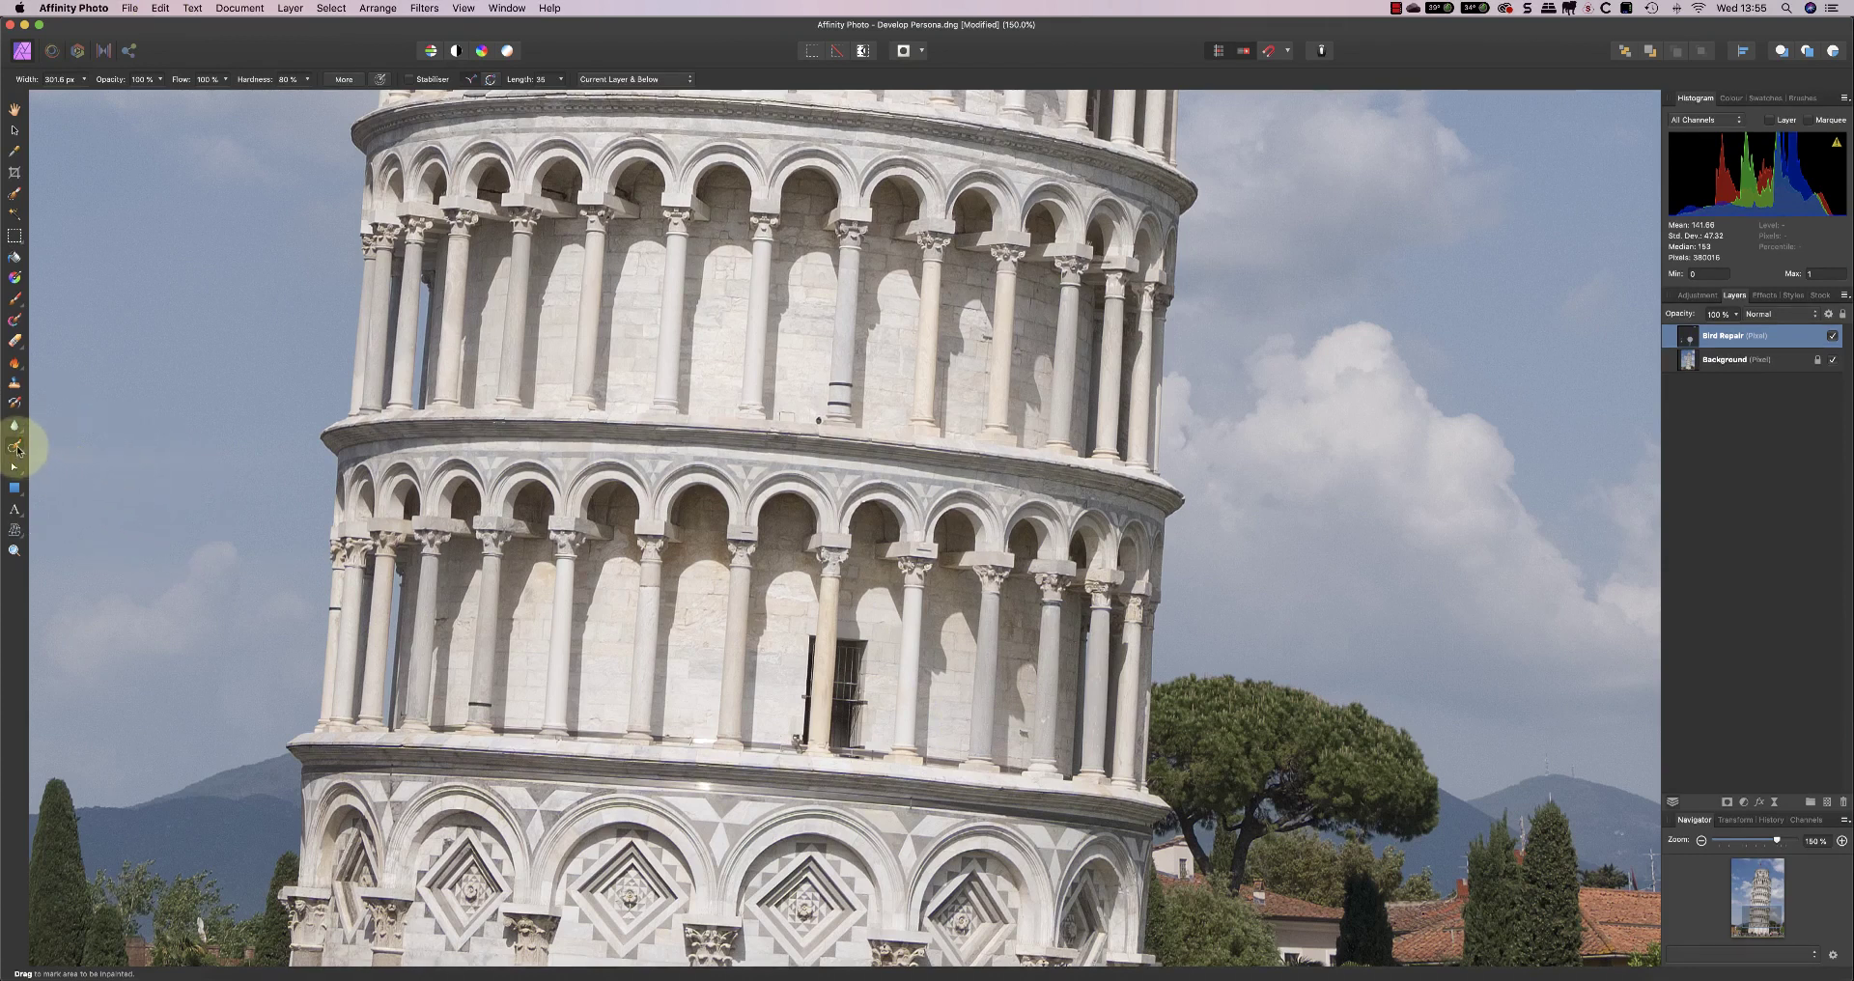
drag(17, 450, 65, 466)
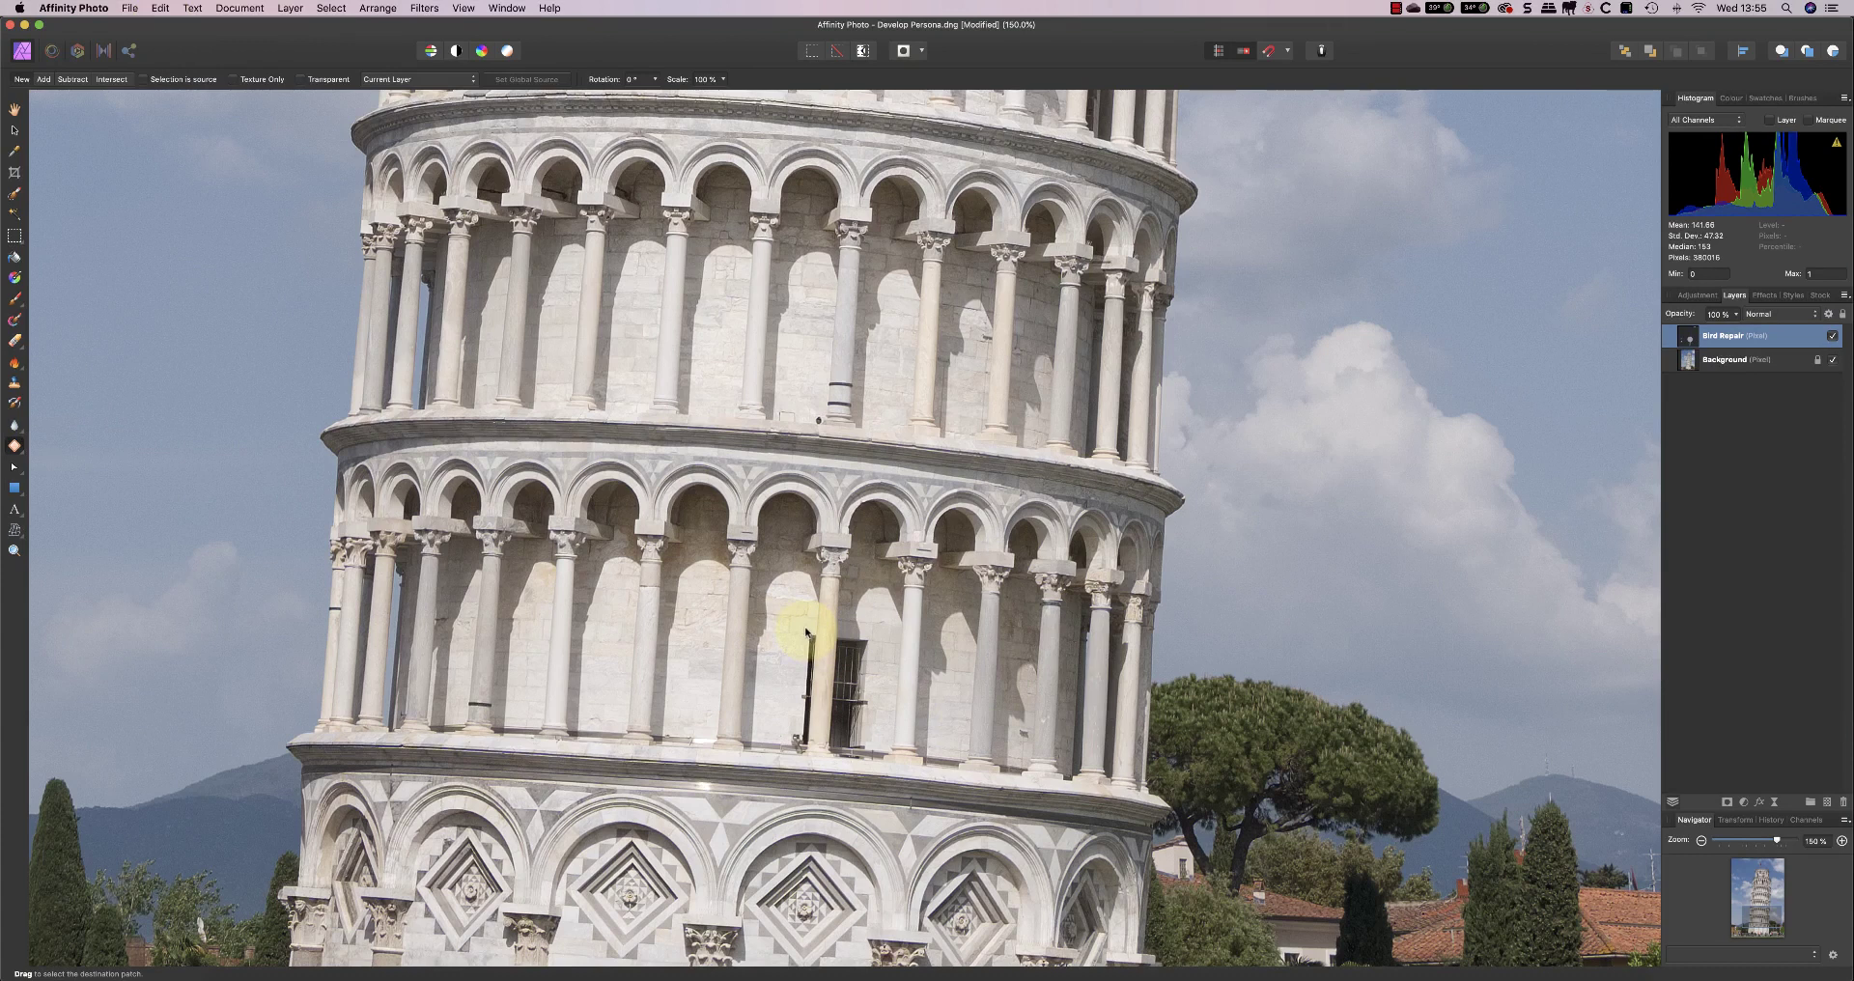
click(461, 80)
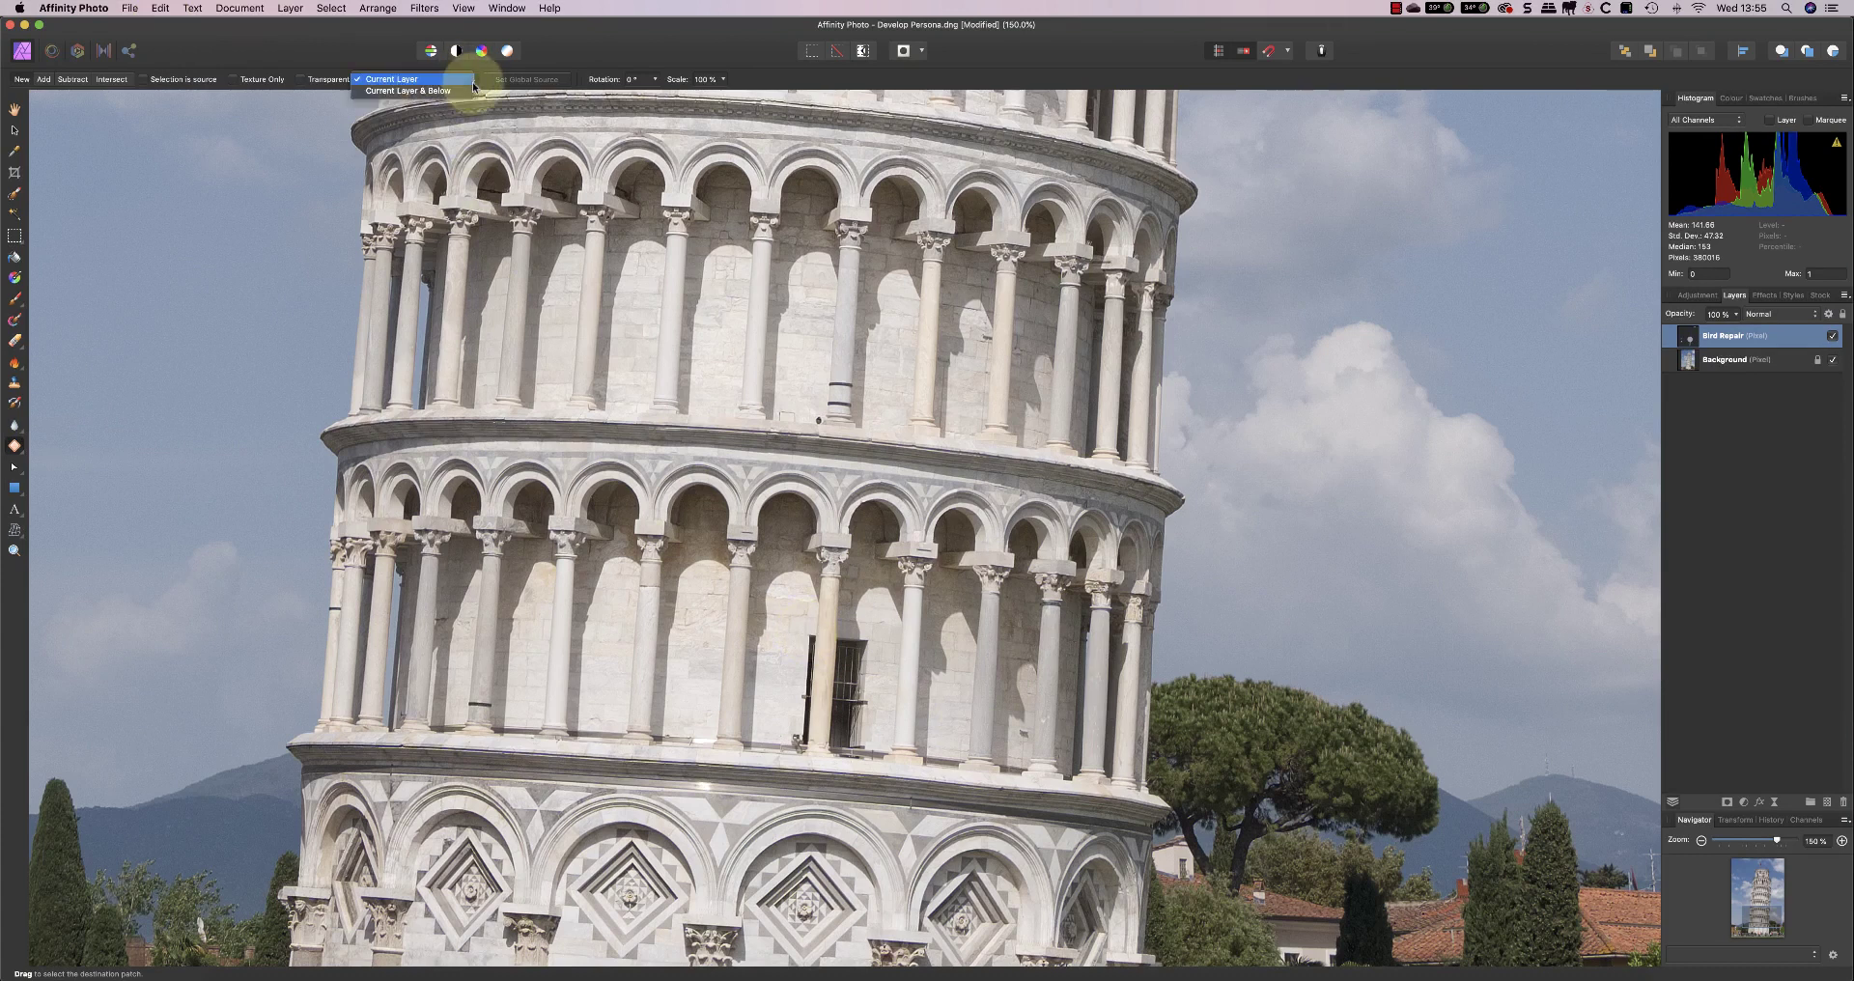
click(383, 91)
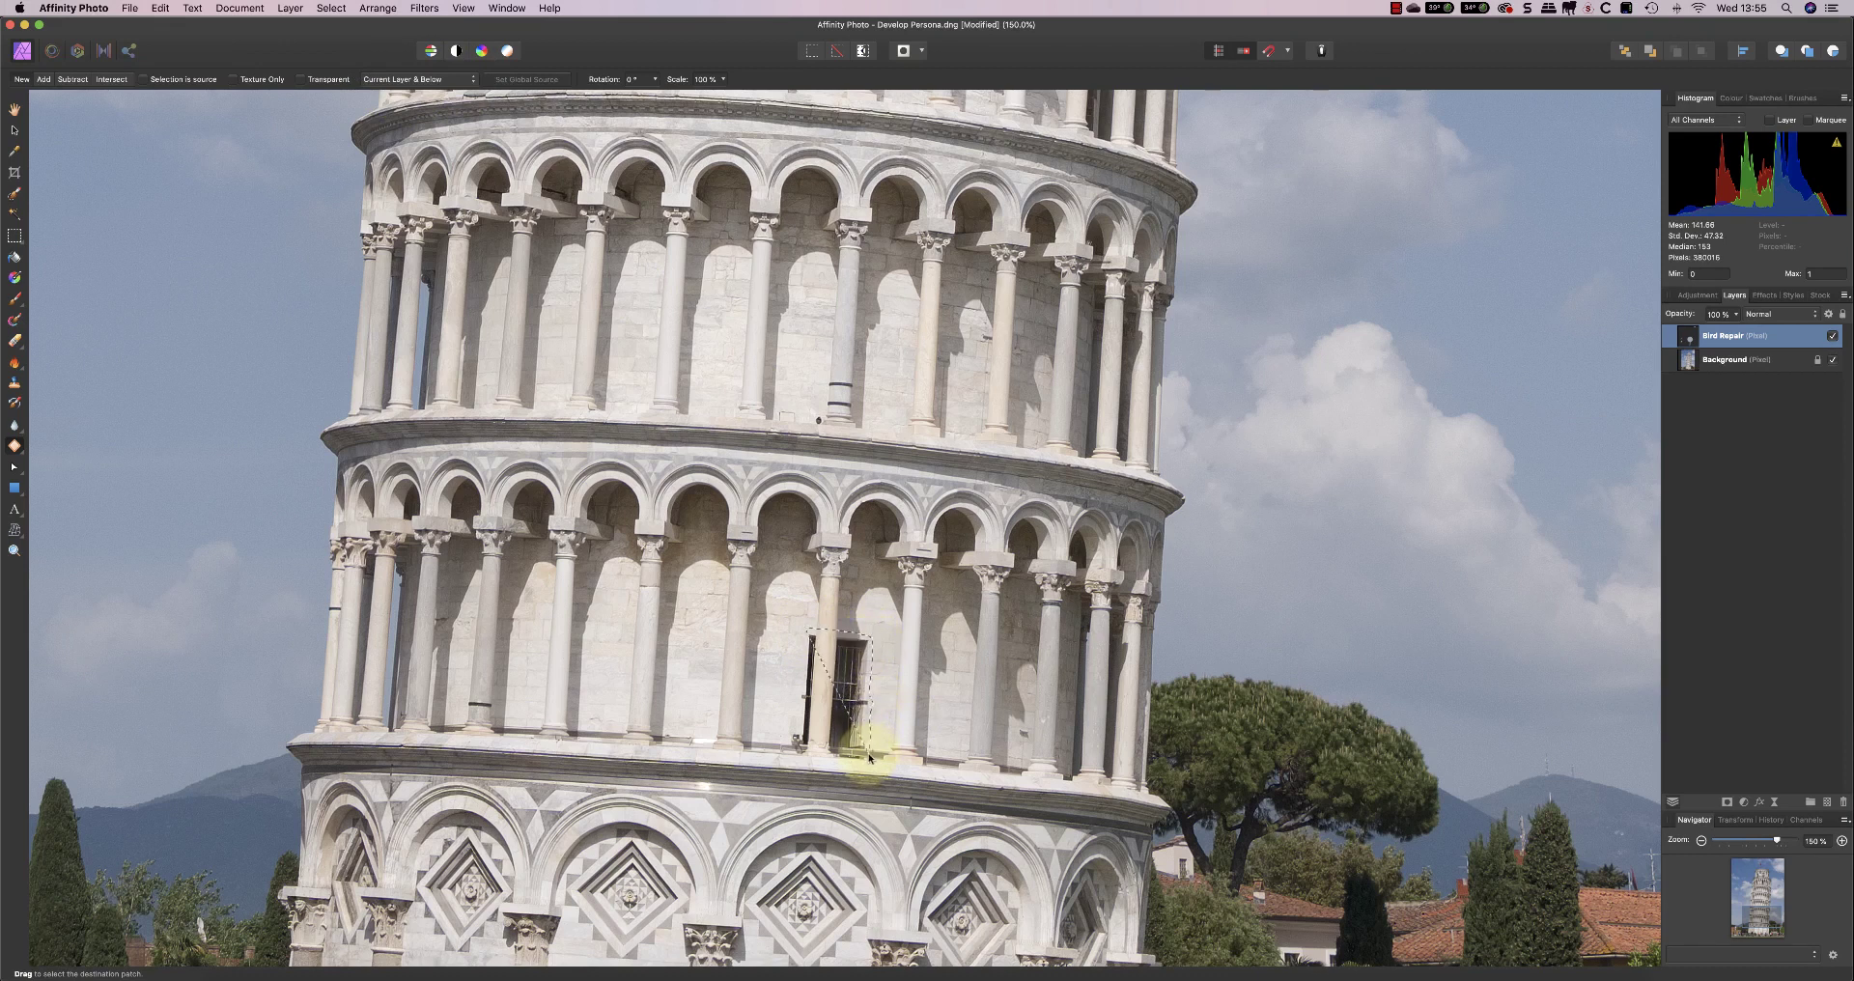
- Patch the barred window with plain wall from beside it, rotating and scaling to fit
drag(809, 763, 798, 705)
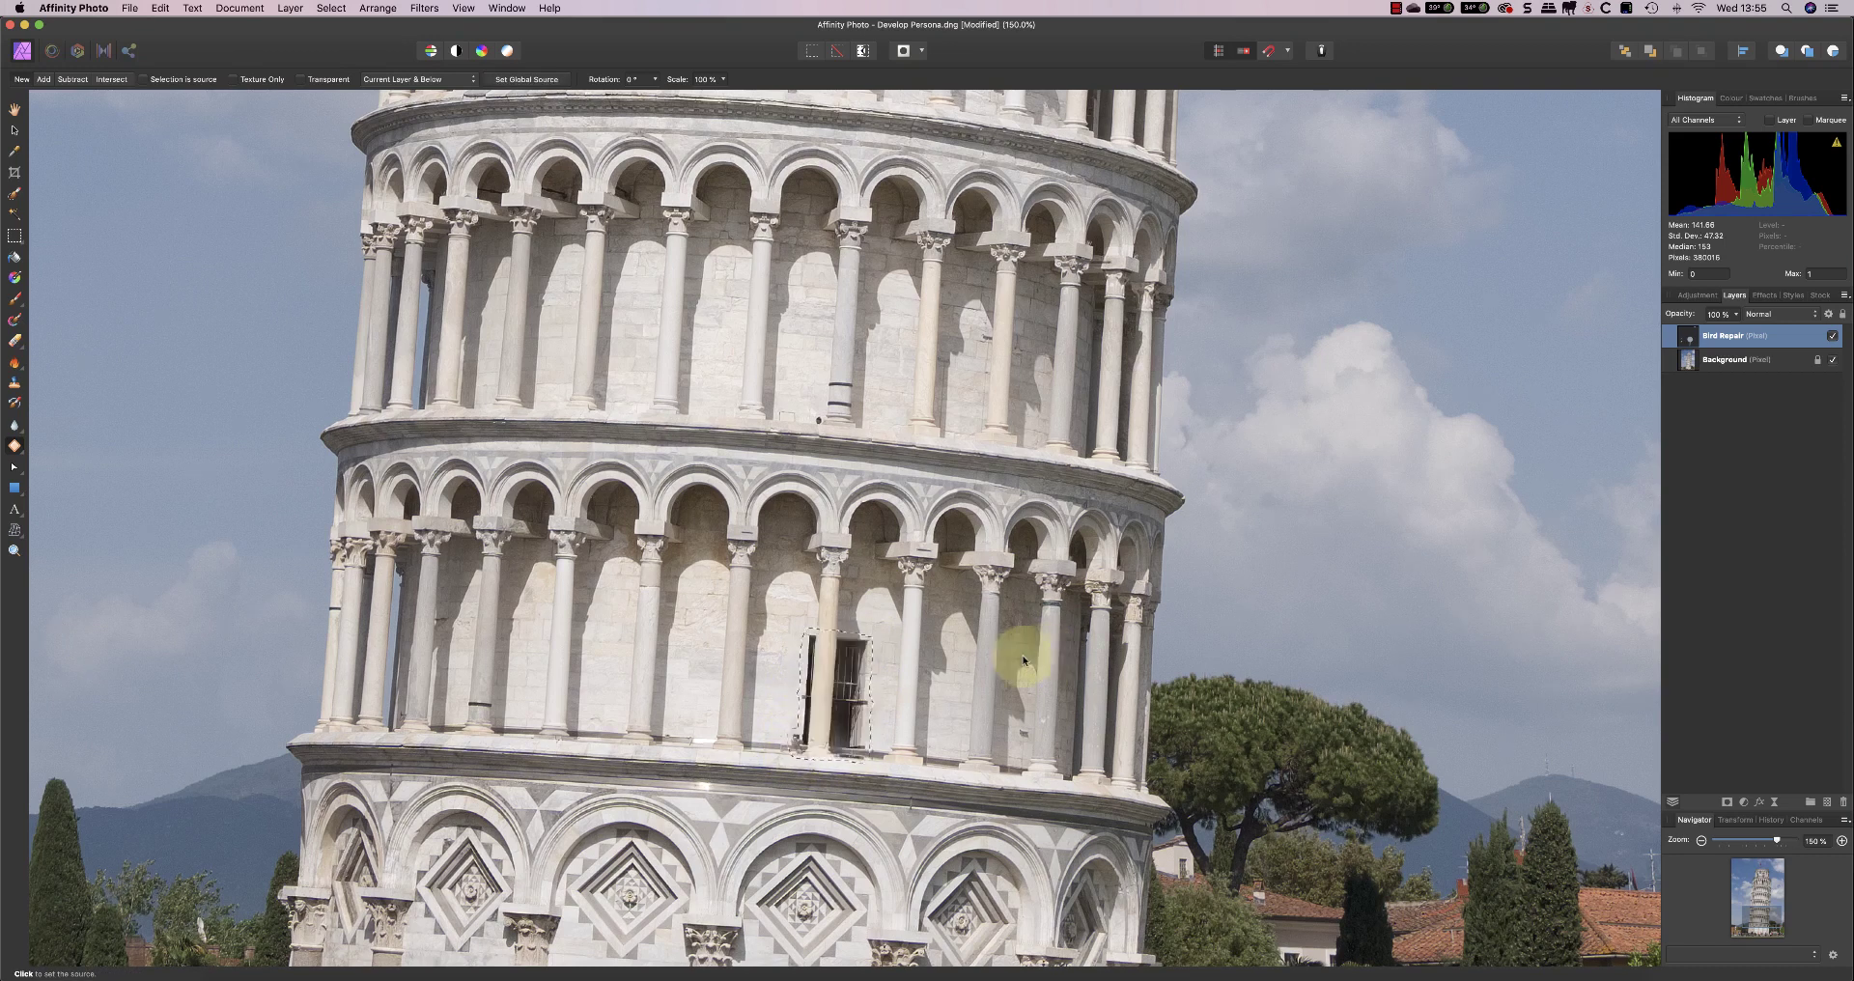
mouse_move(799, 687)
mouse_down()
mouse_move(835, 659)
mouse_move(634, 654)
mouse_move(739, 686)
mouse_up()
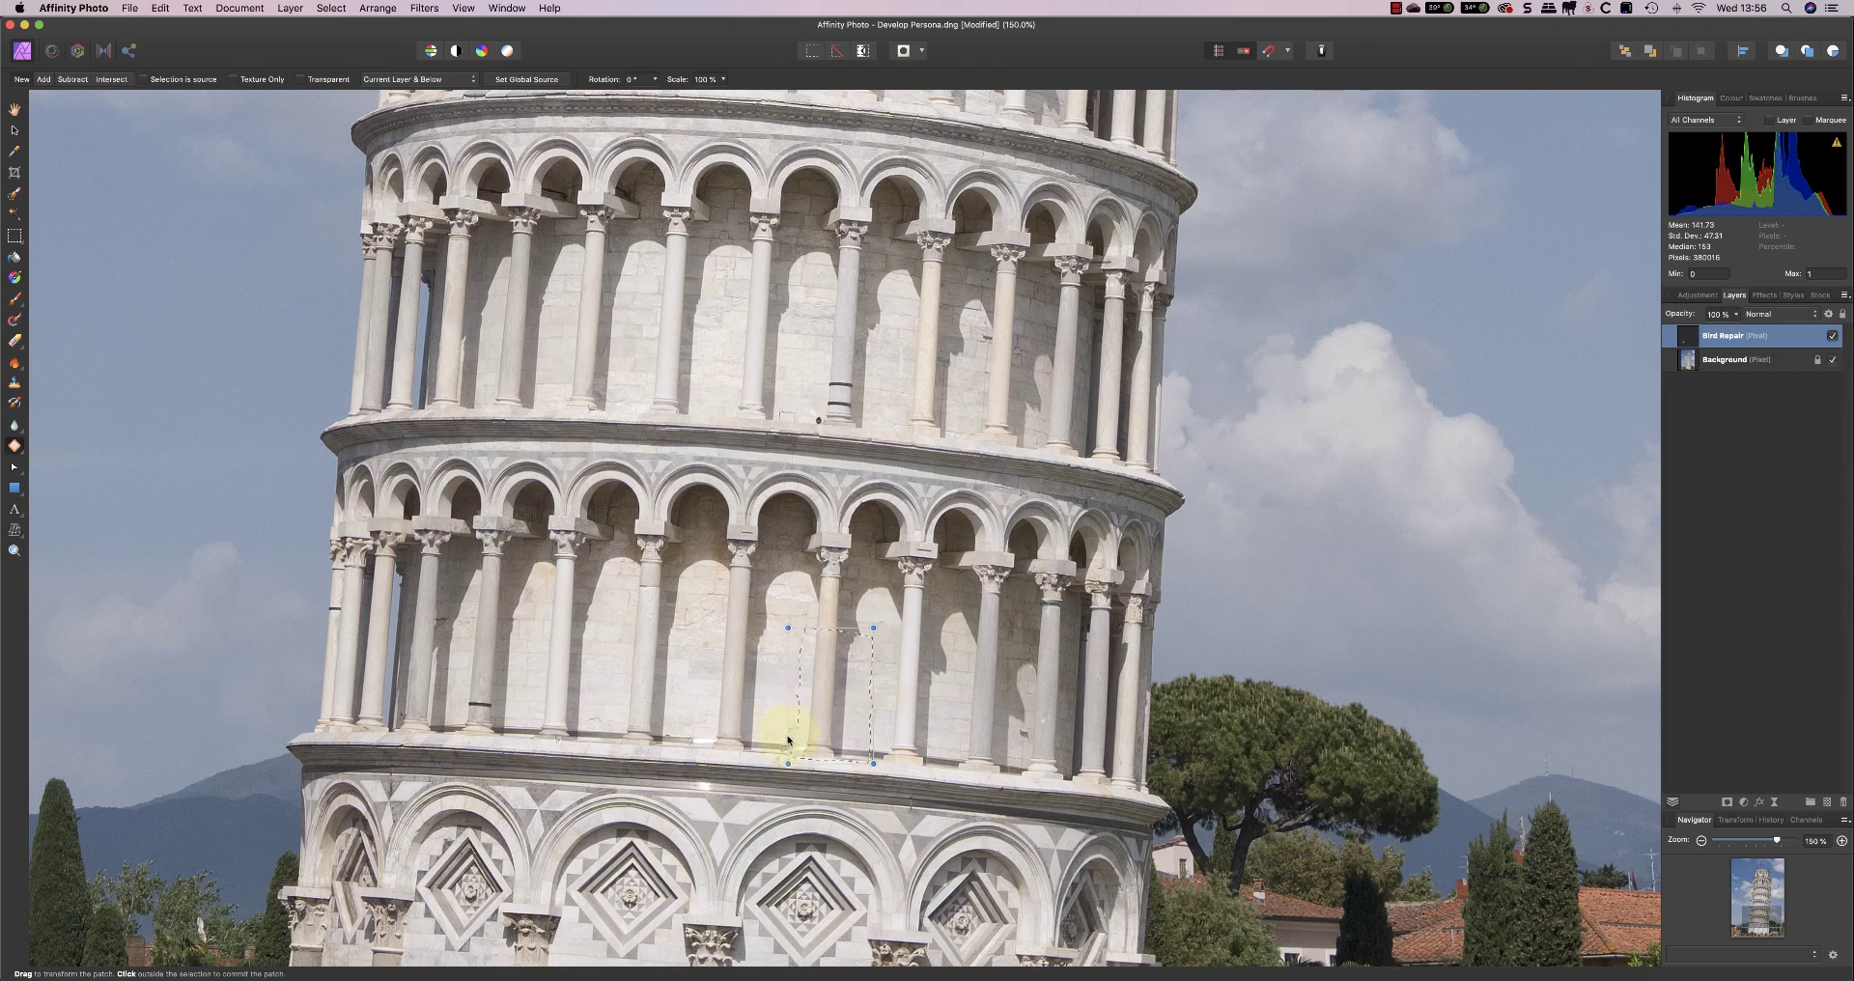
drag(785, 743, 787, 760)
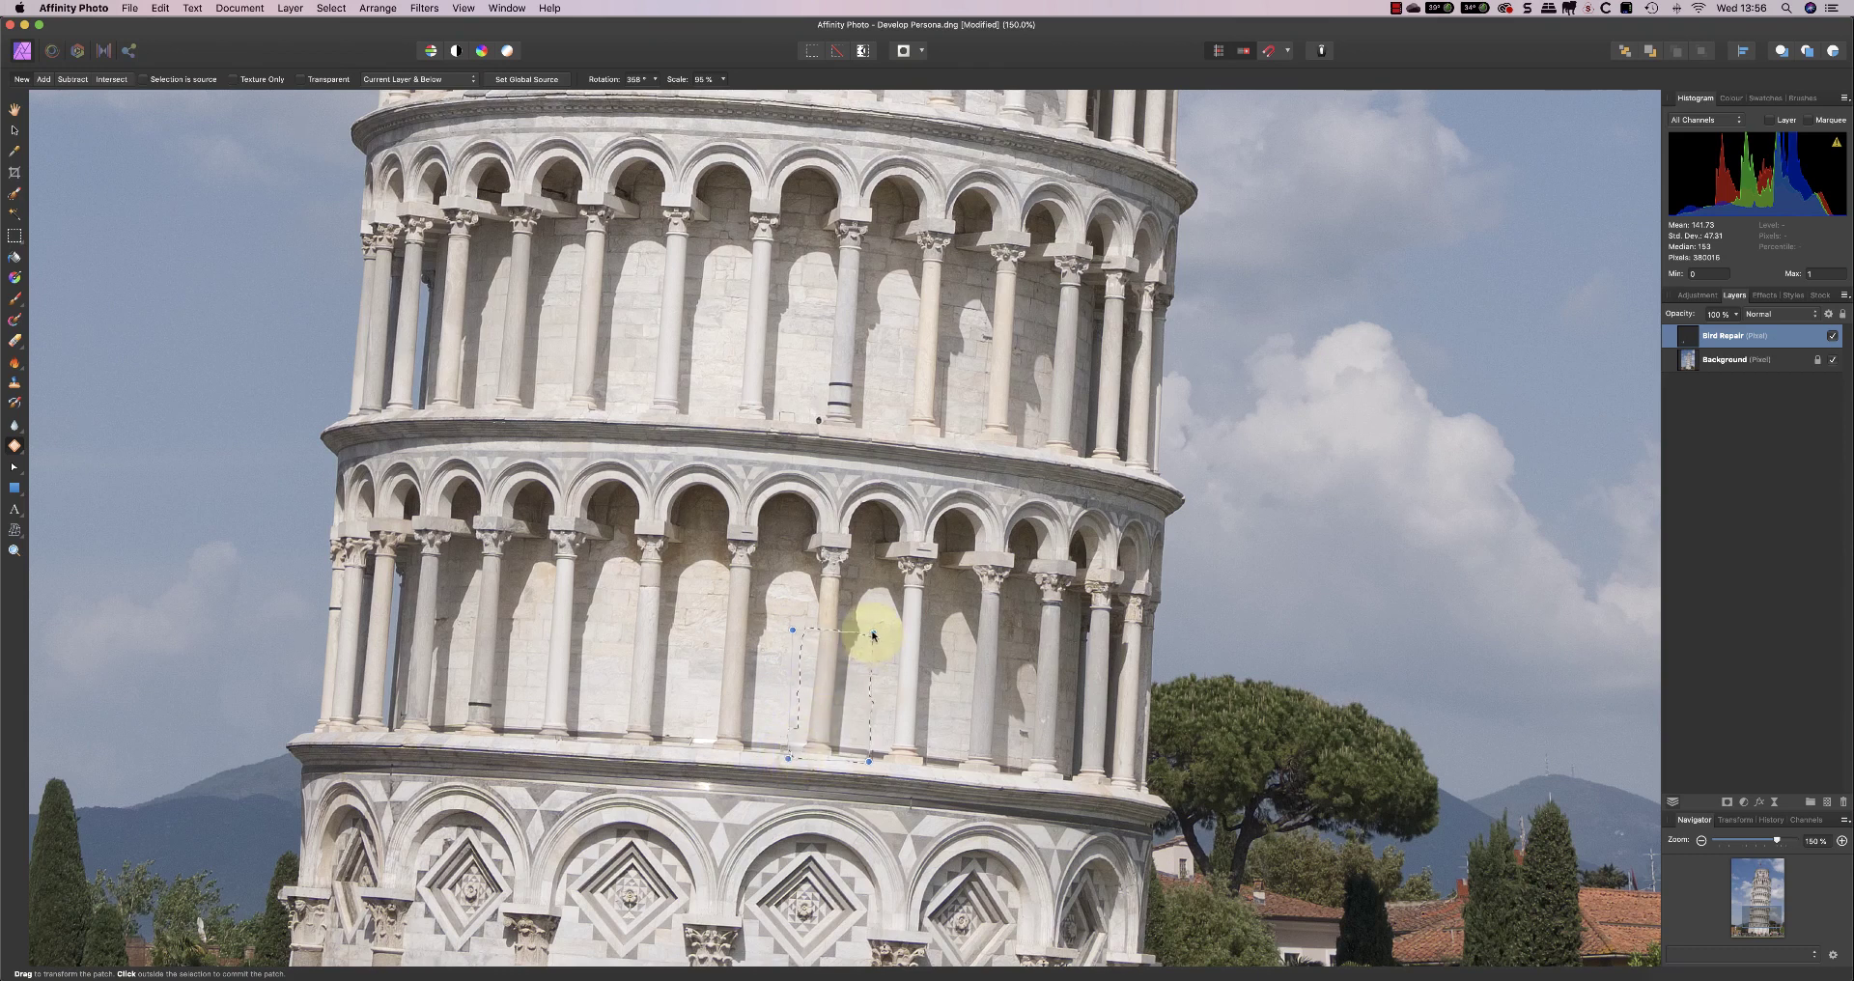
drag(870, 634, 846, 638)
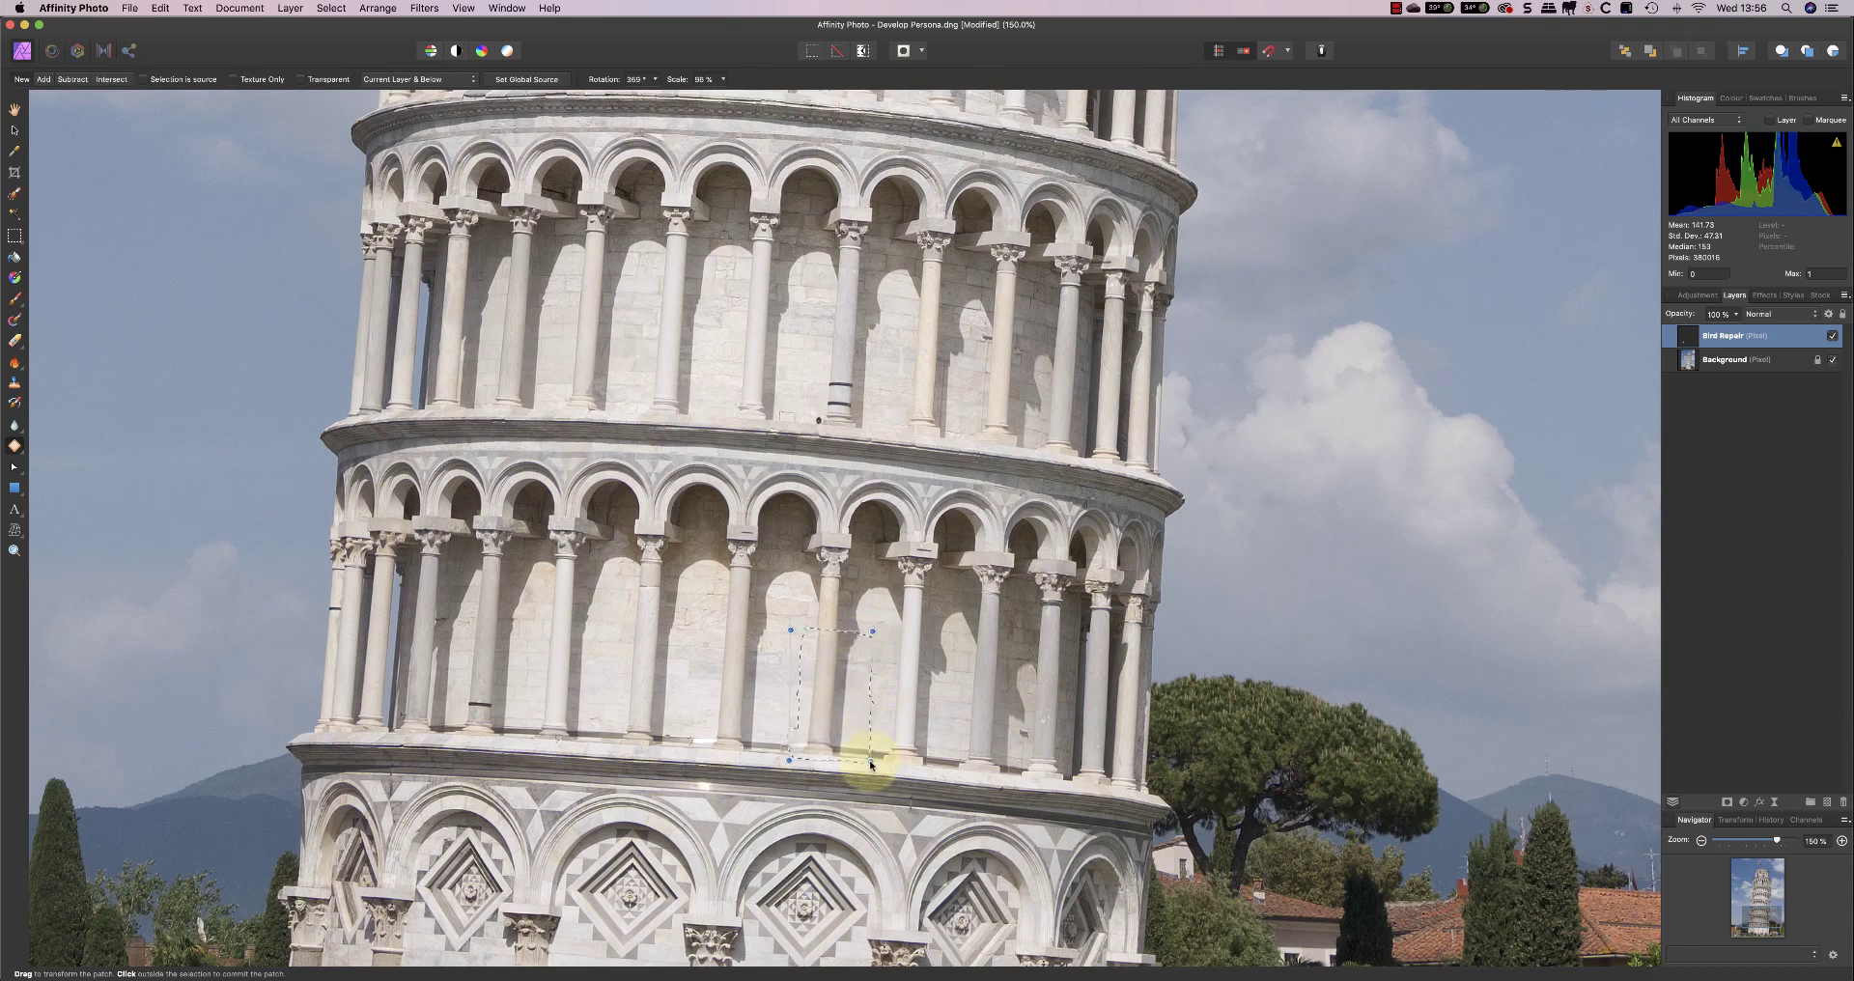
drag(870, 764, 871, 761)
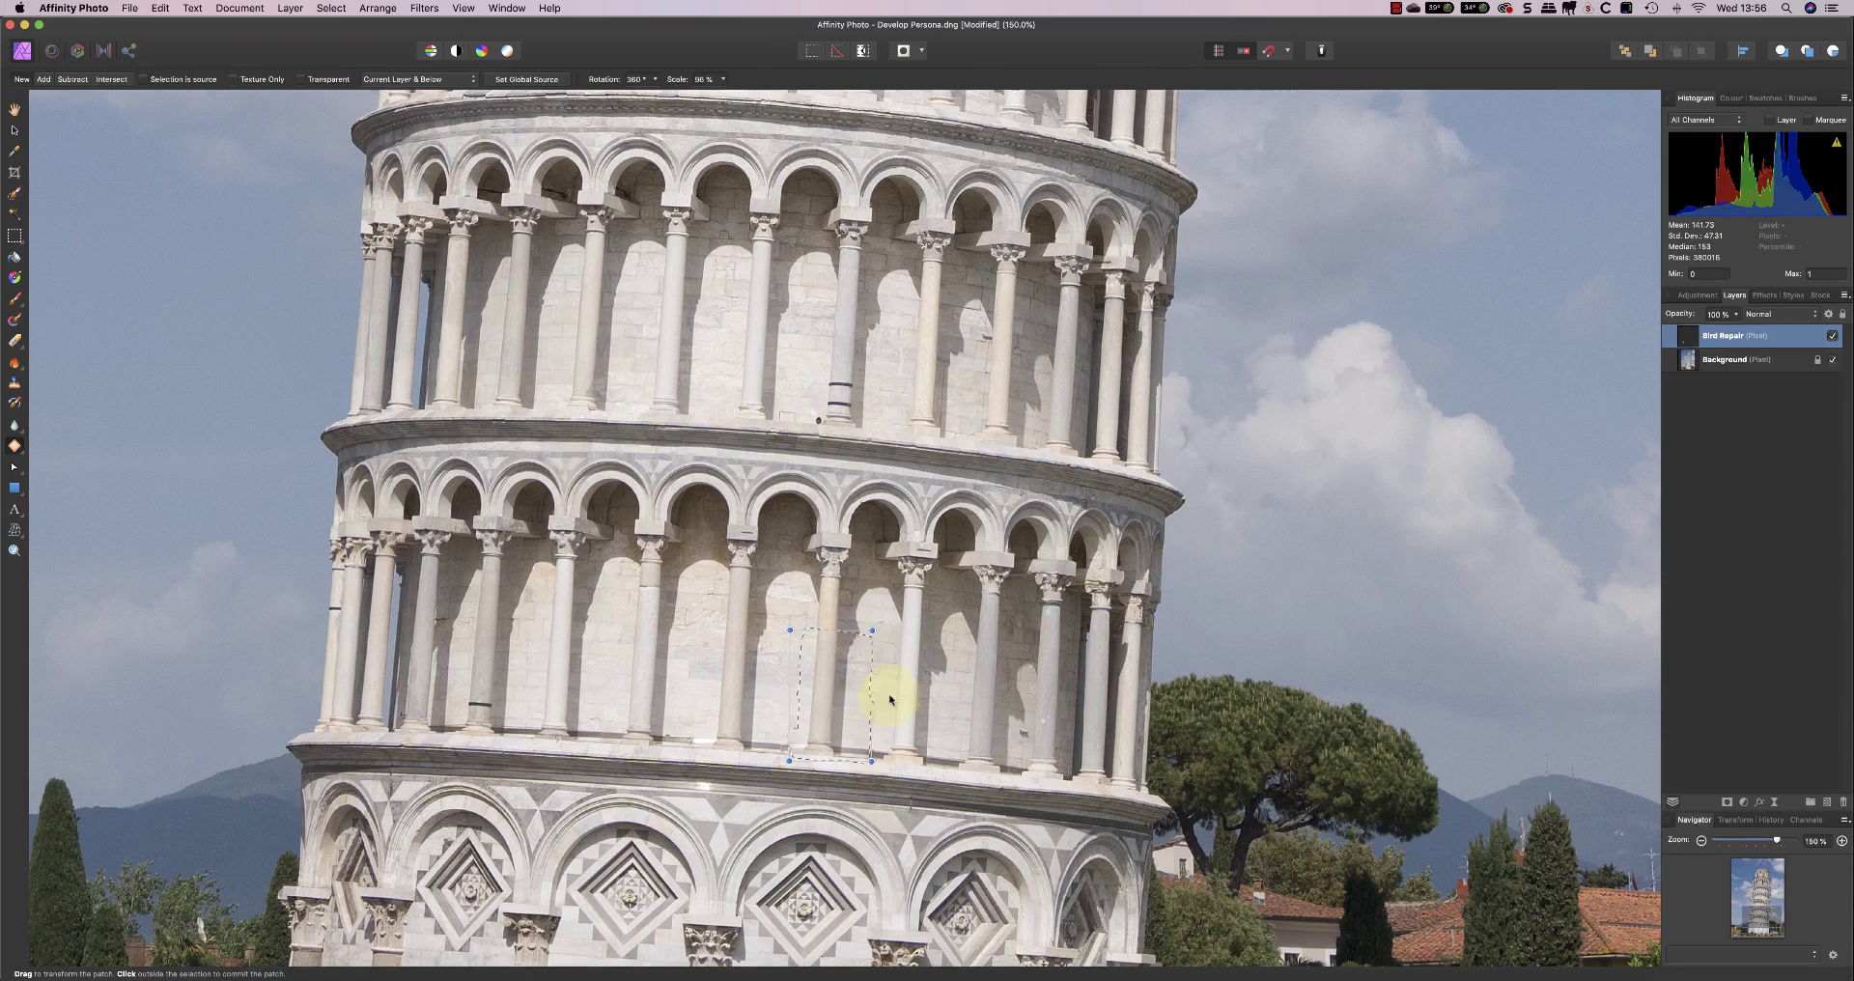
click(407, 300)
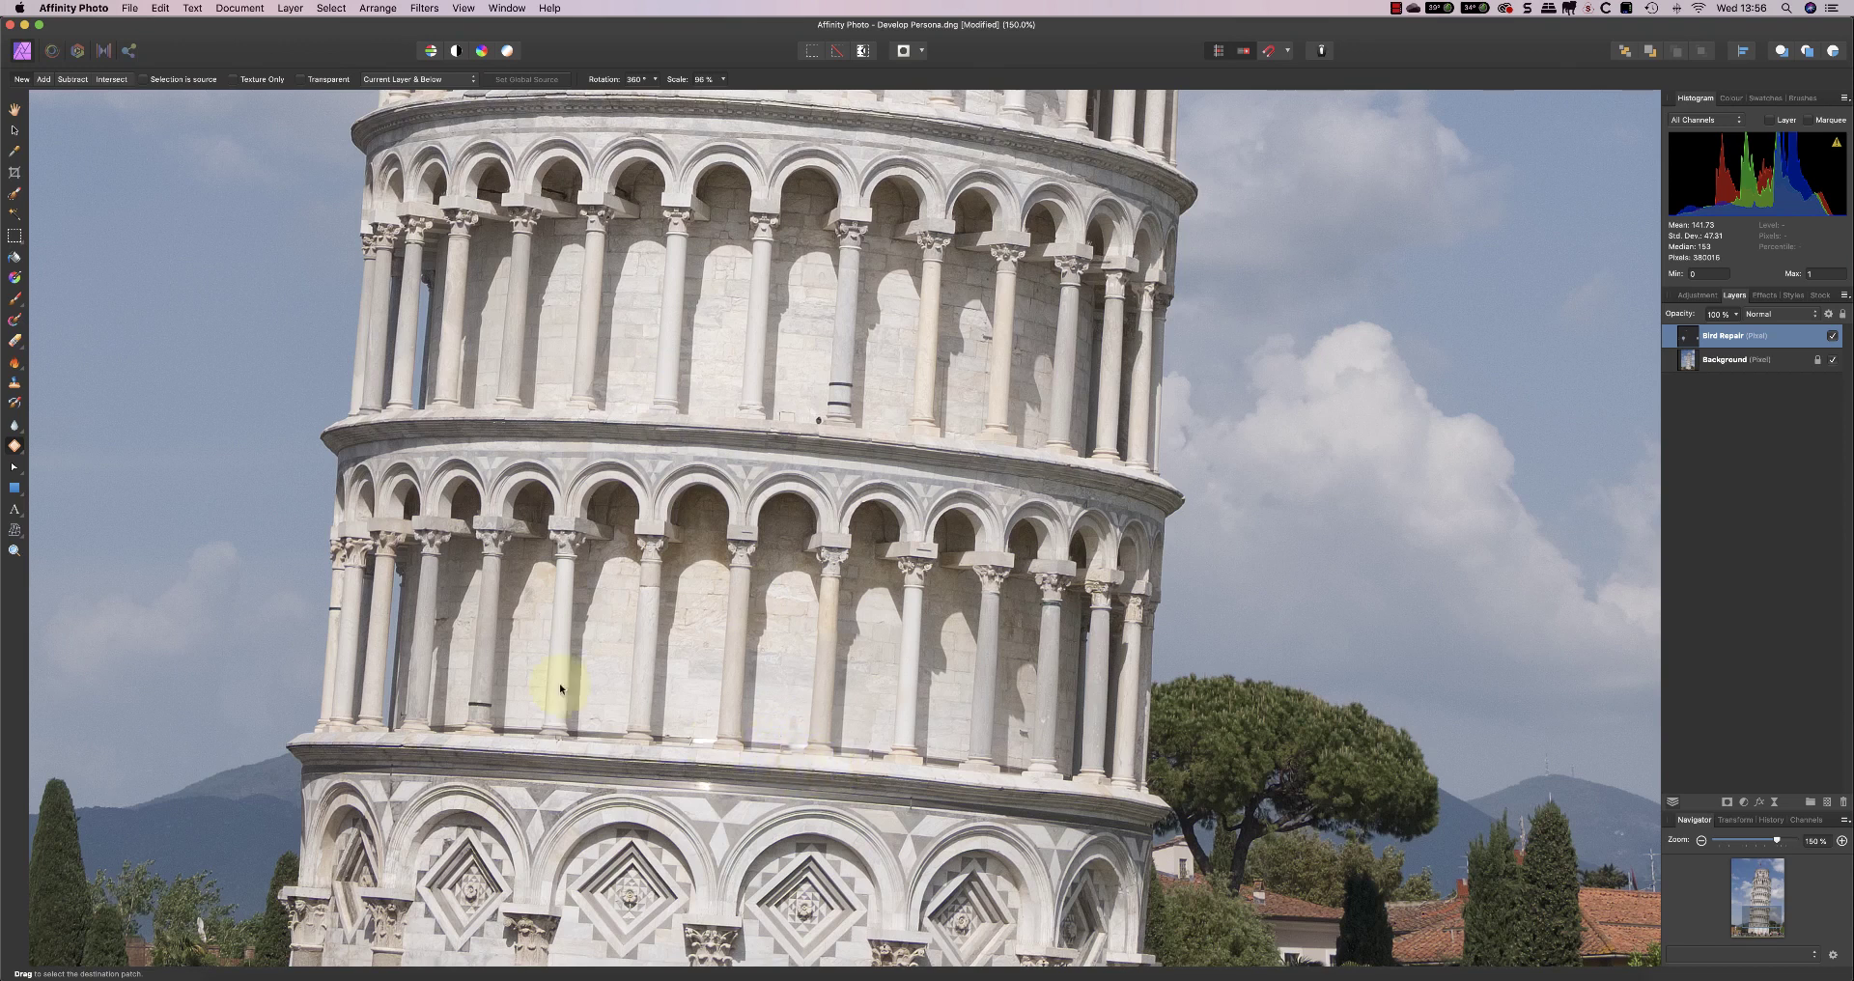
click(14, 445)
click(158, 7)
- Undo the wall patch, enable Selection is source, and select the barred window as source
click(193, 25)
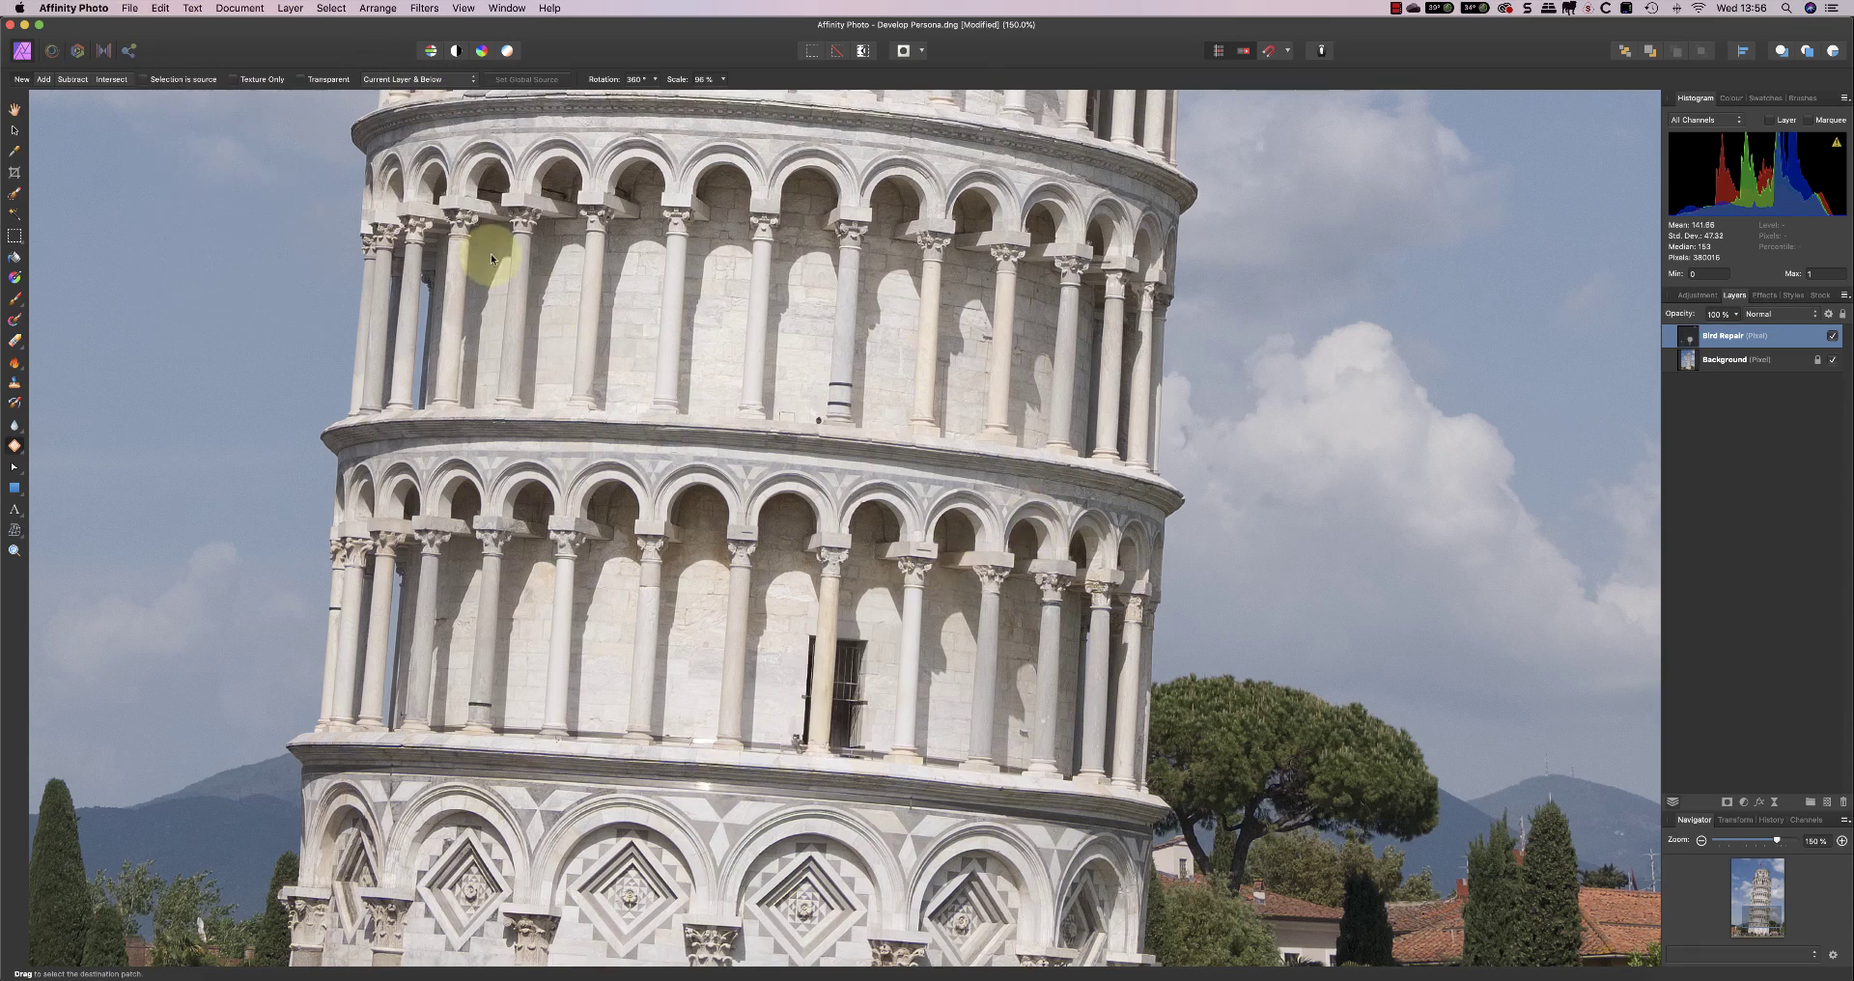
click(143, 80)
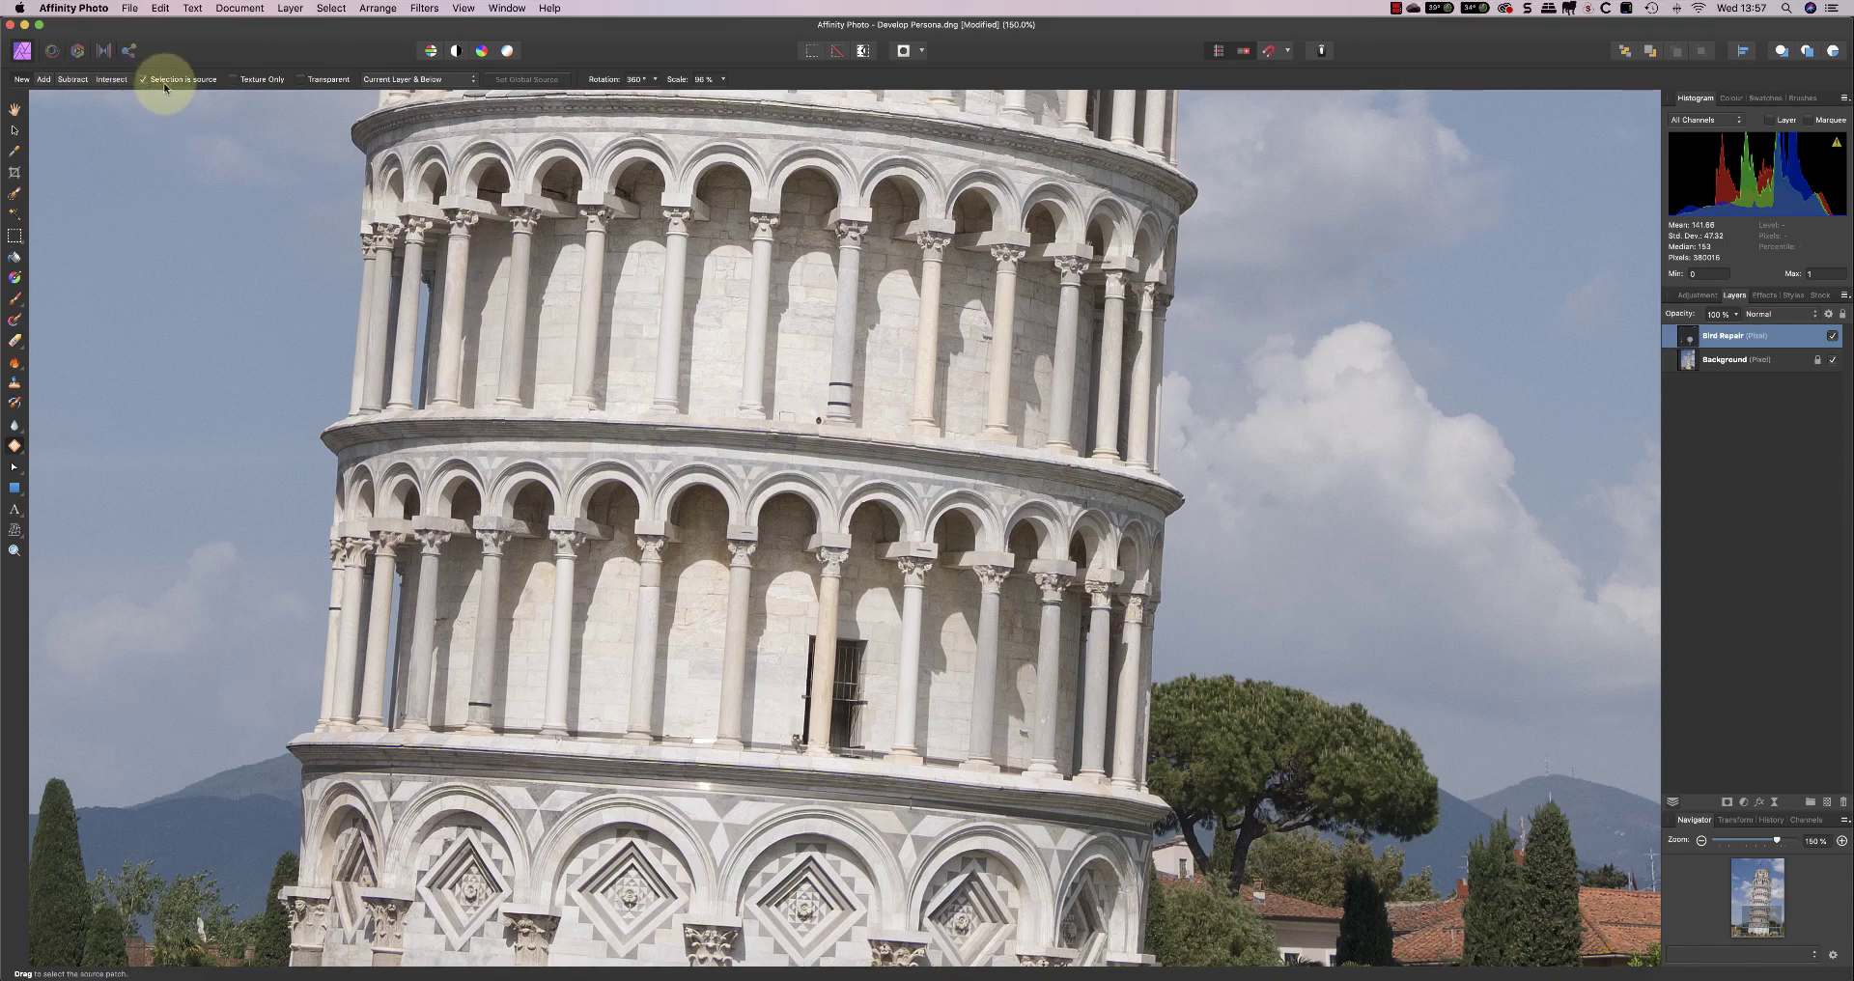
mouse_move(809, 633)
mouse_down()
mouse_move(878, 671)
mouse_move(791, 762)
mouse_move(801, 684)
mouse_move(856, 701)
mouse_up()
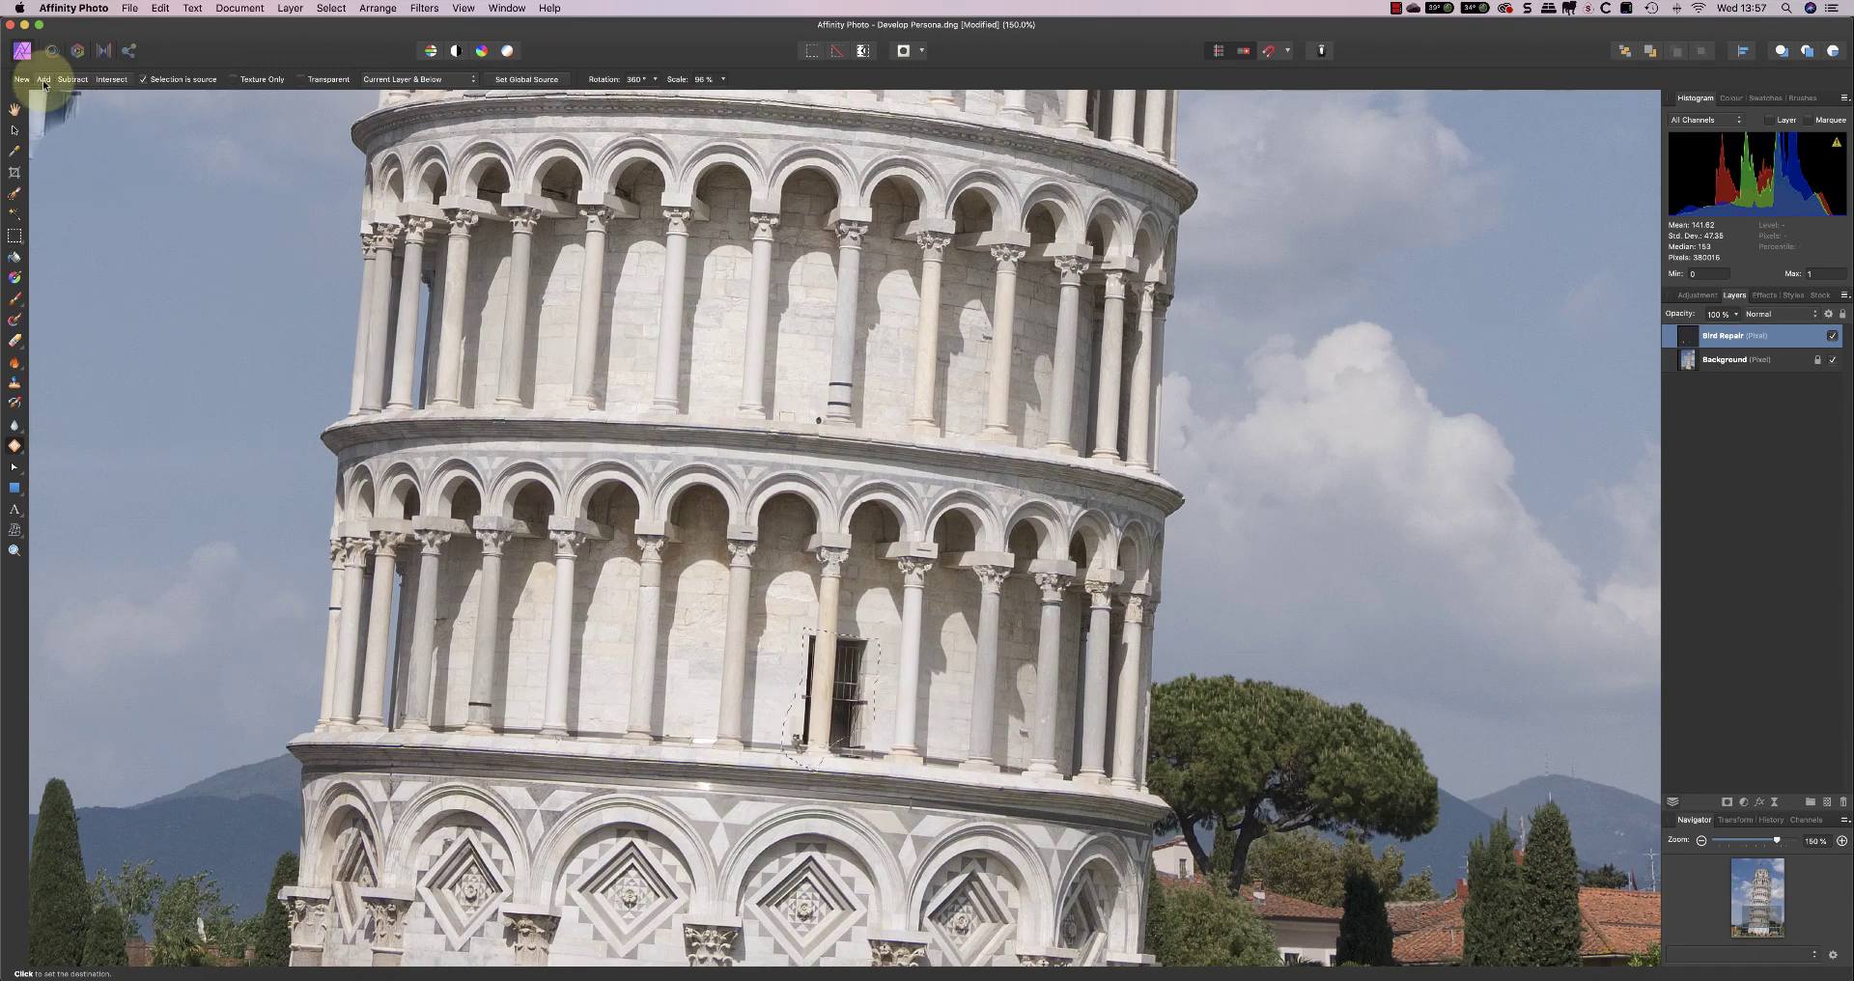
click(570, 550)
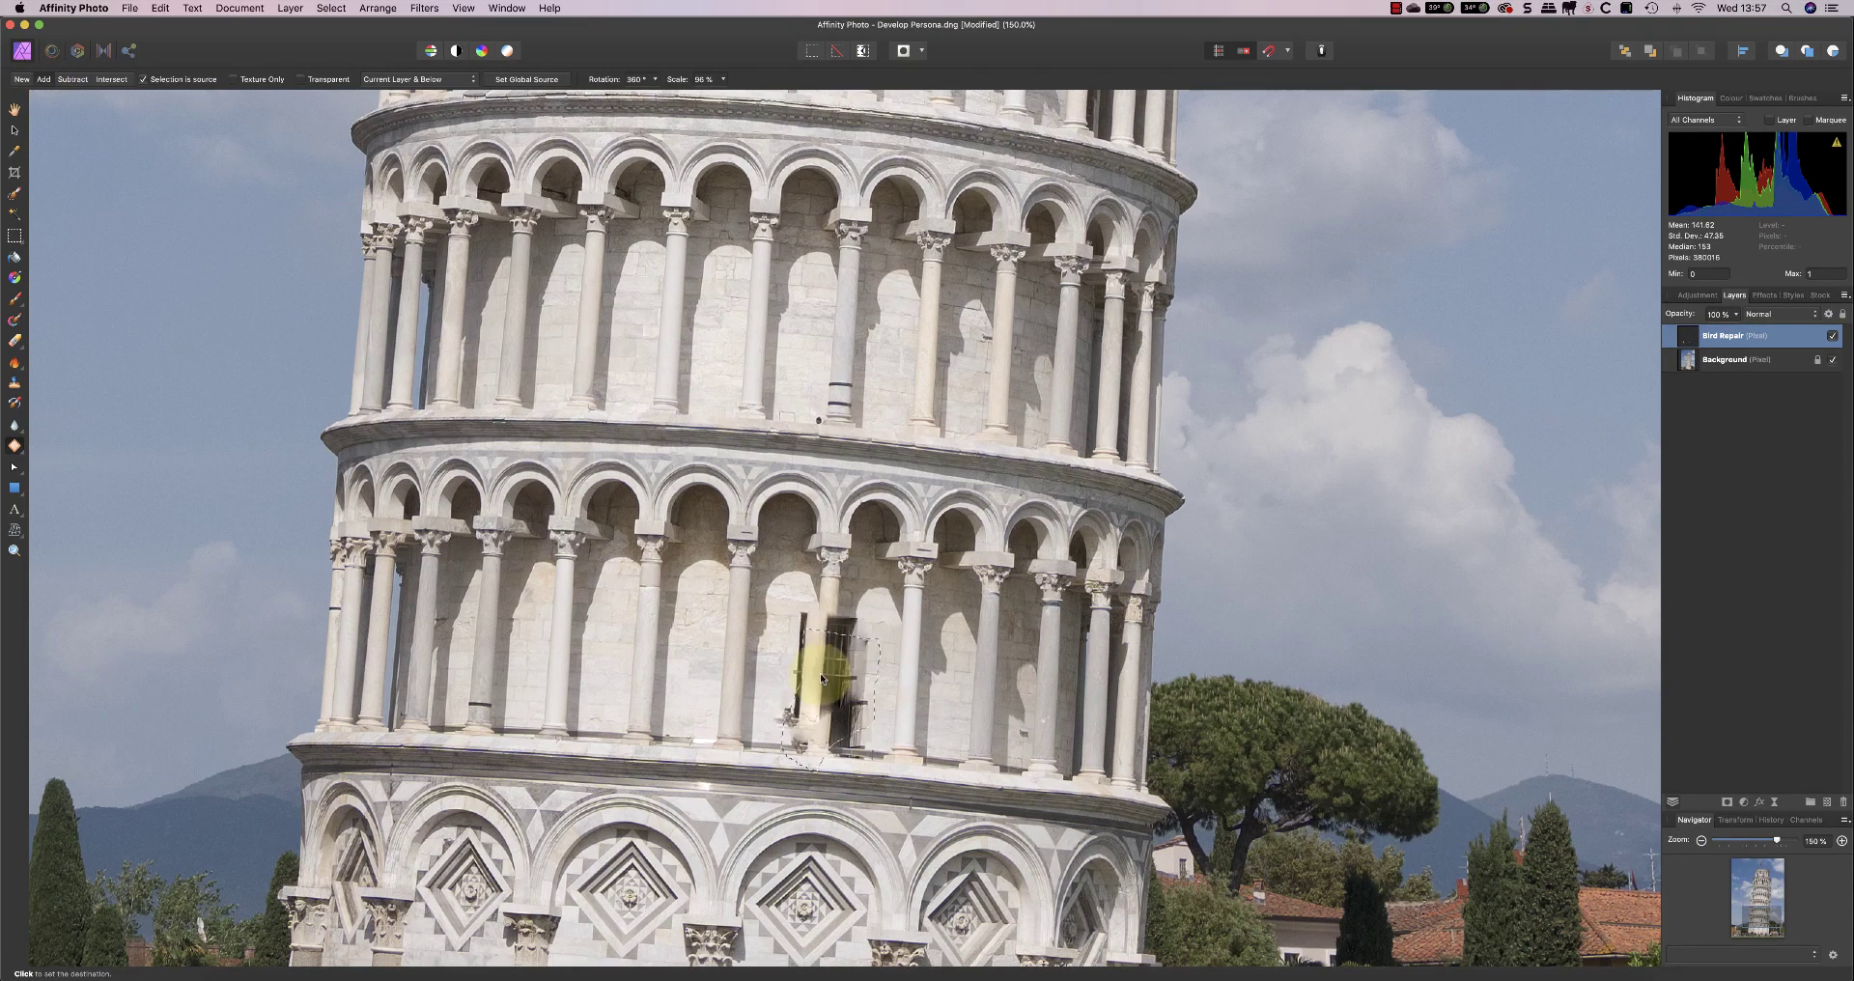
key(Escape)
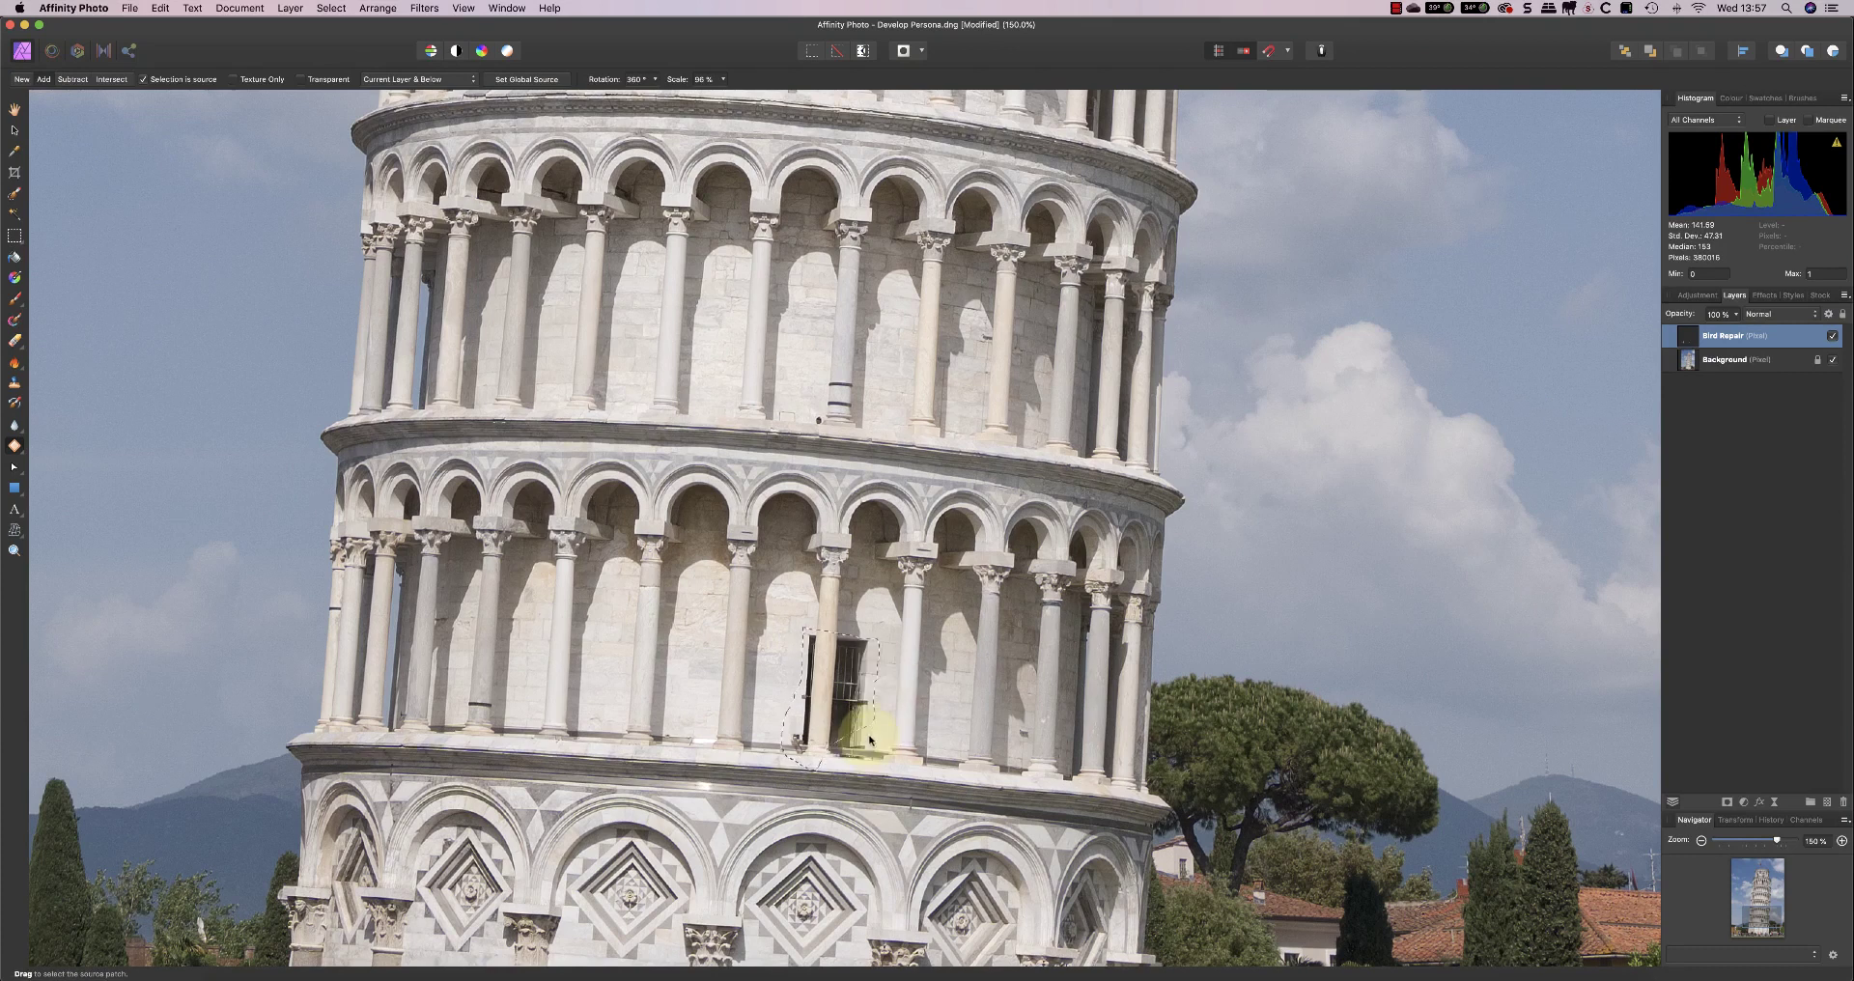
drag(811, 767, 784, 763)
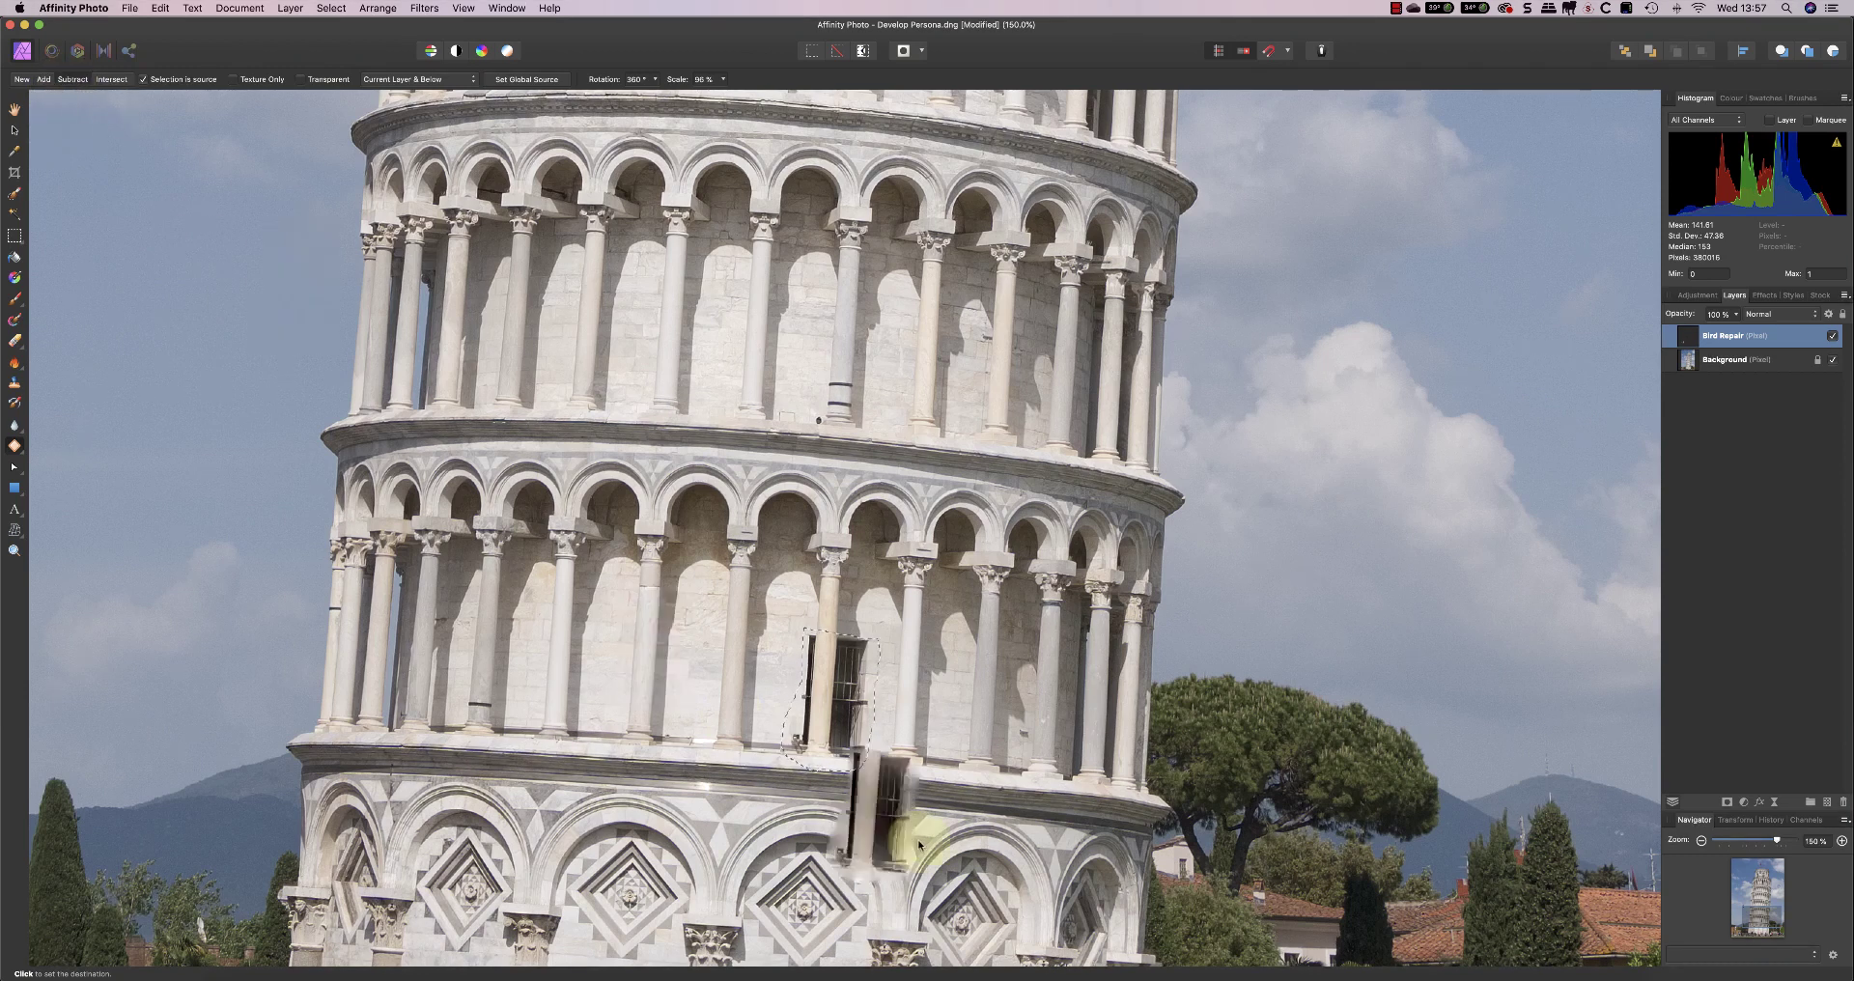
click(784, 760)
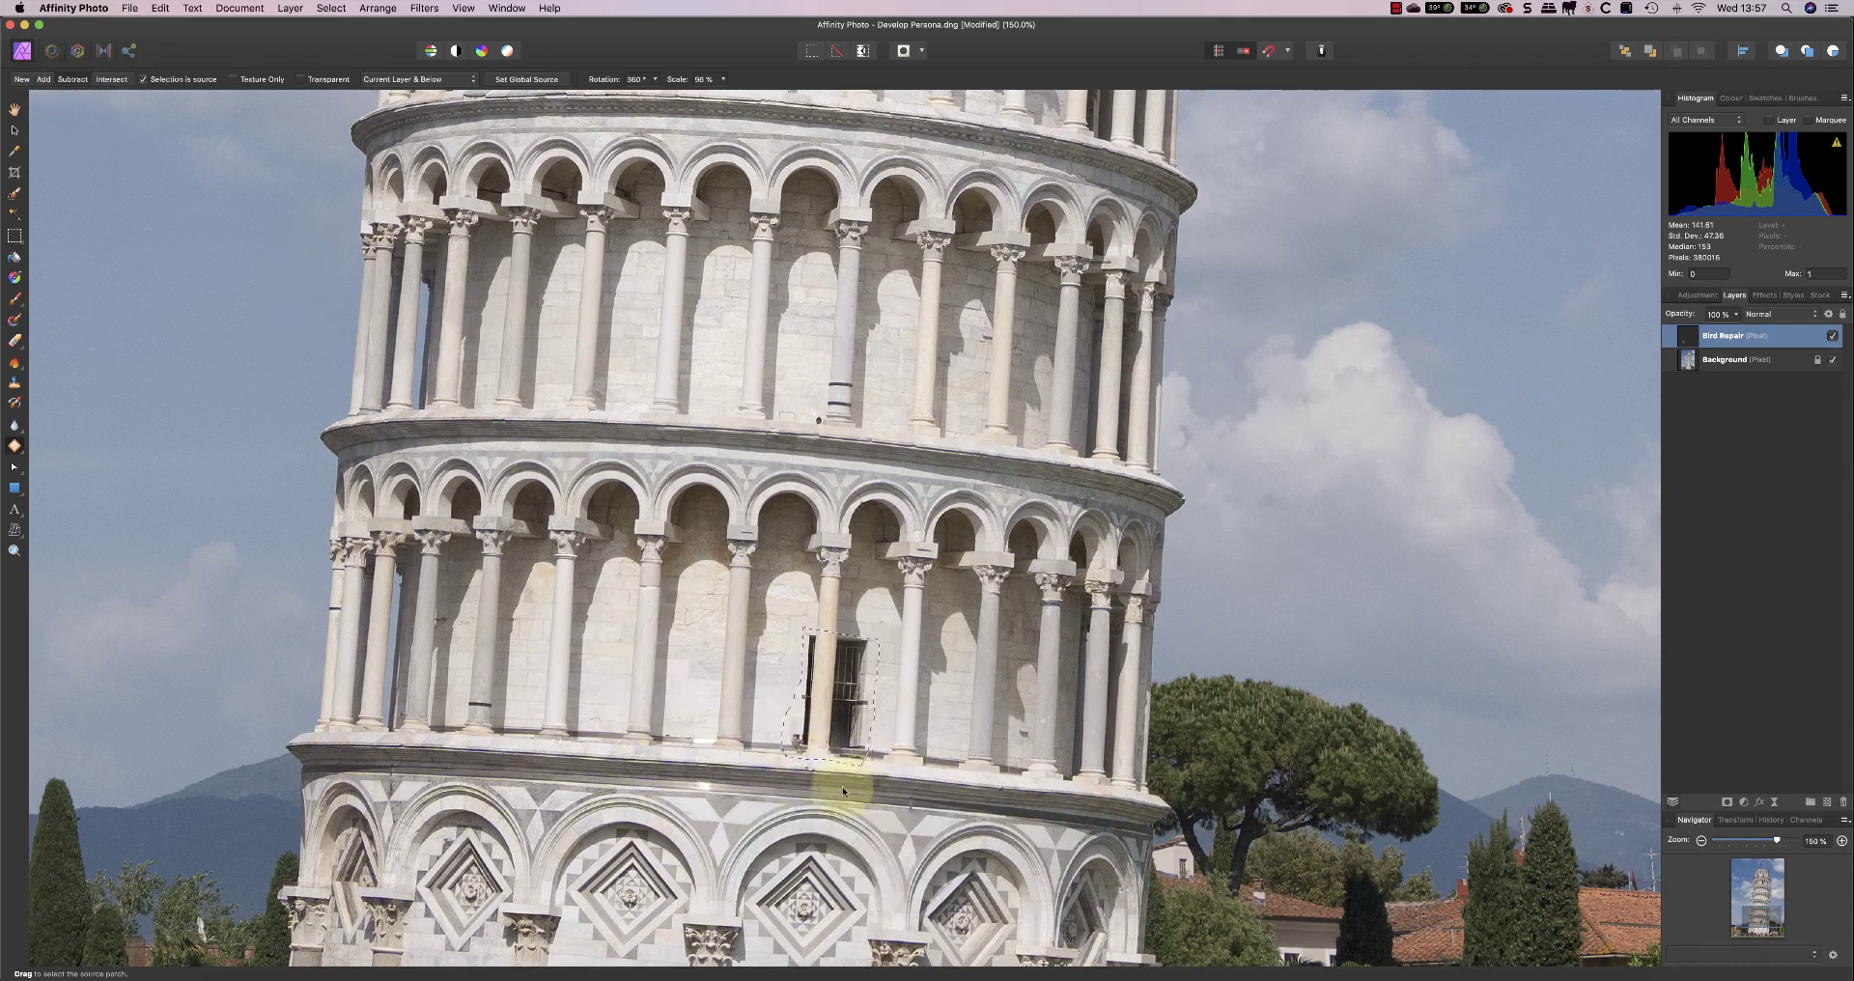
drag(866, 775, 785, 780)
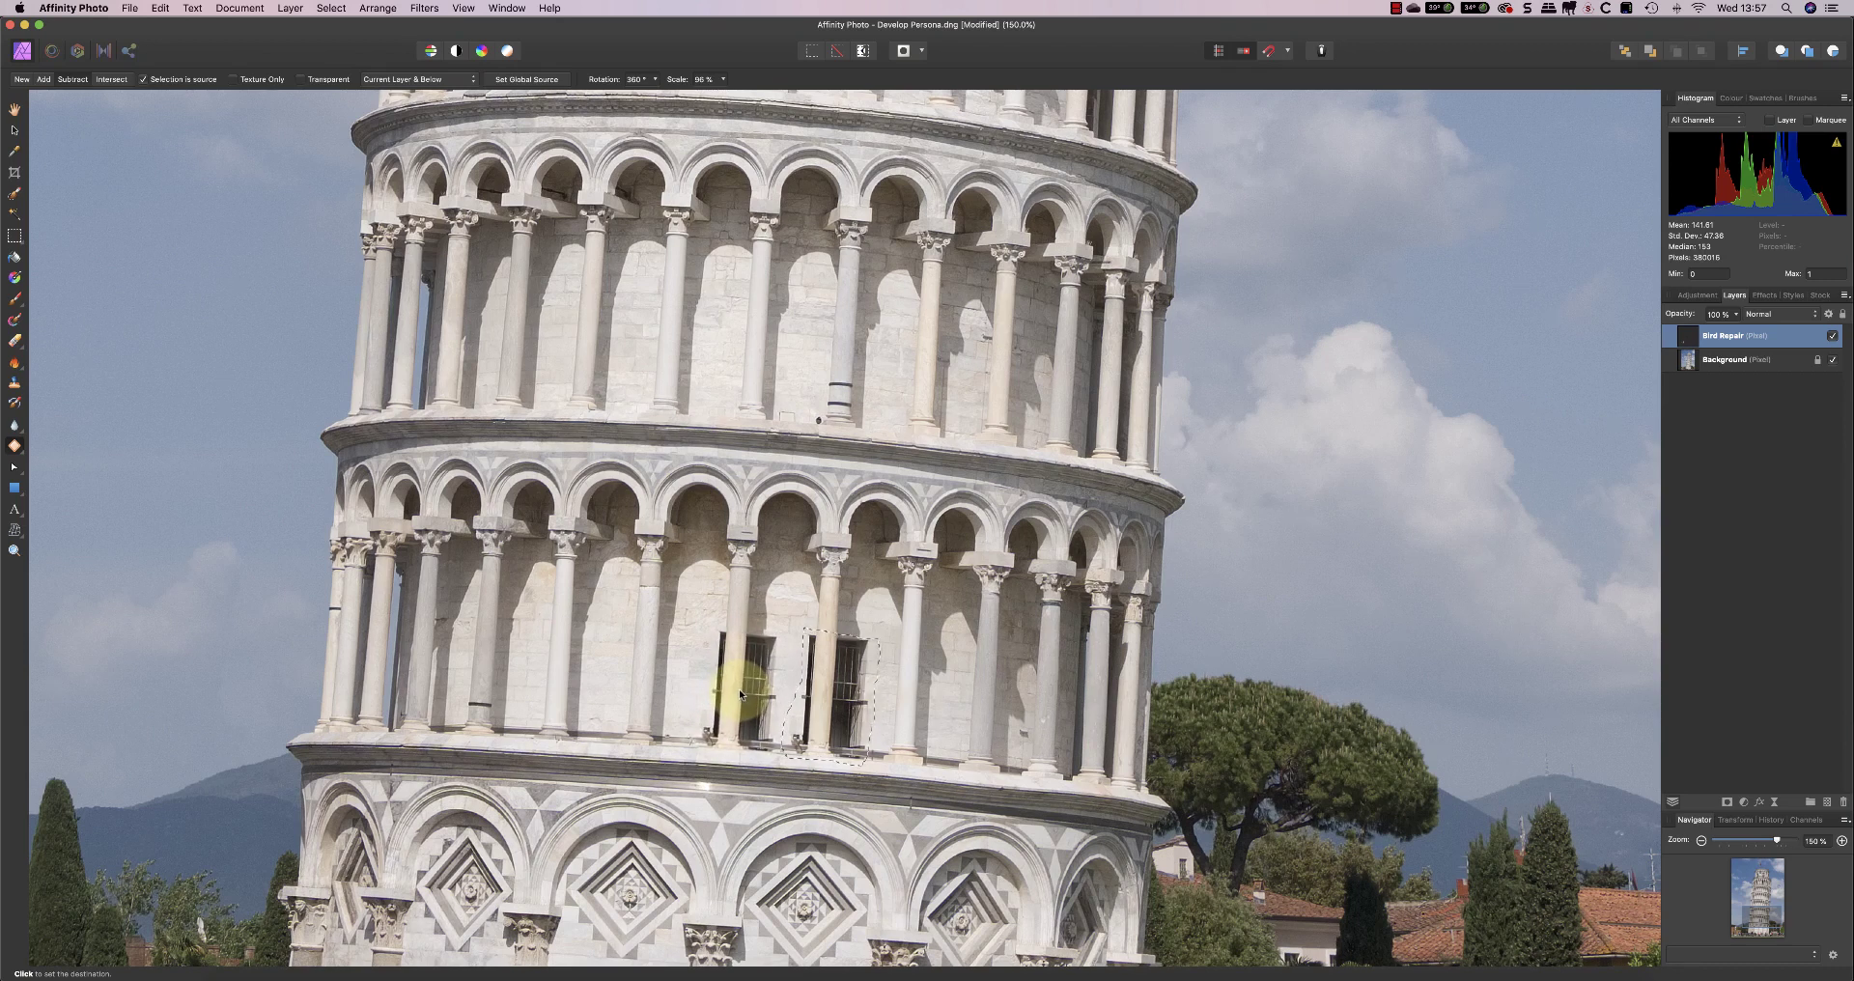
- Place patched copies of the window into neighbouring arches of the middle gallery
click(741, 693)
mouse_move(741, 693)
mouse_down()
mouse_move(638, 689)
mouse_move(736, 693)
mouse_up()
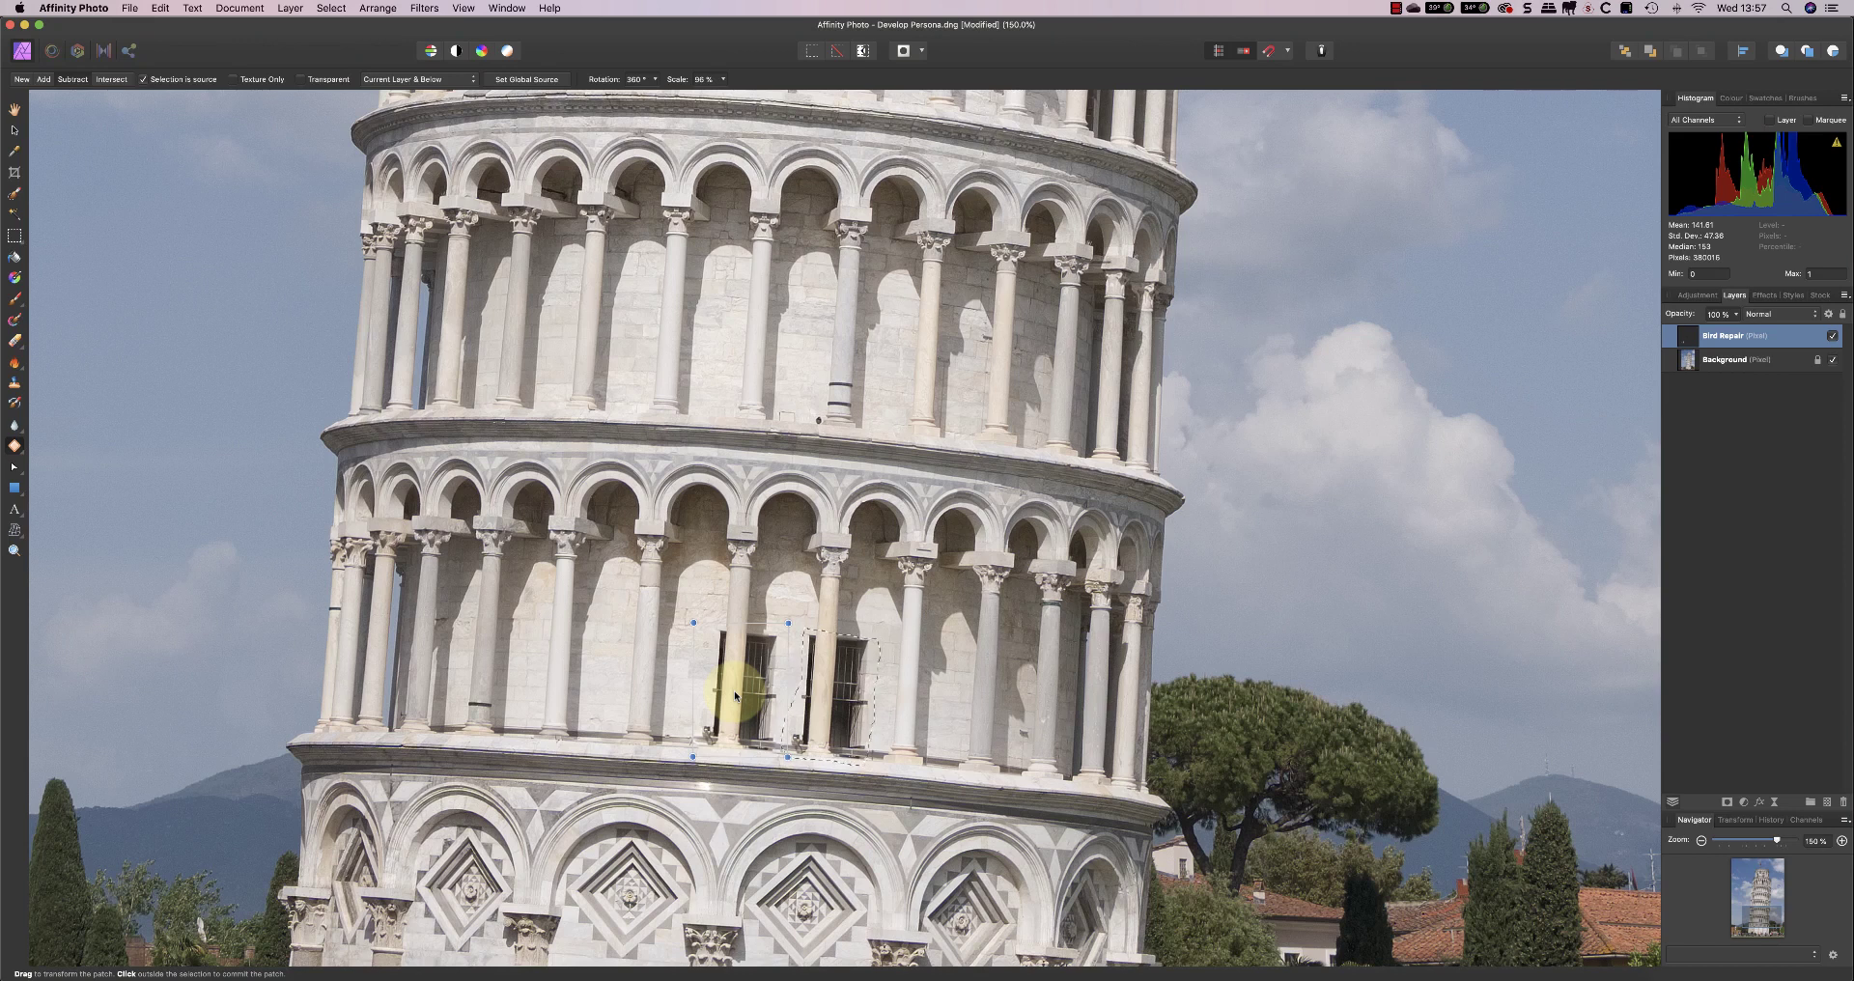
drag(736, 693, 647, 685)
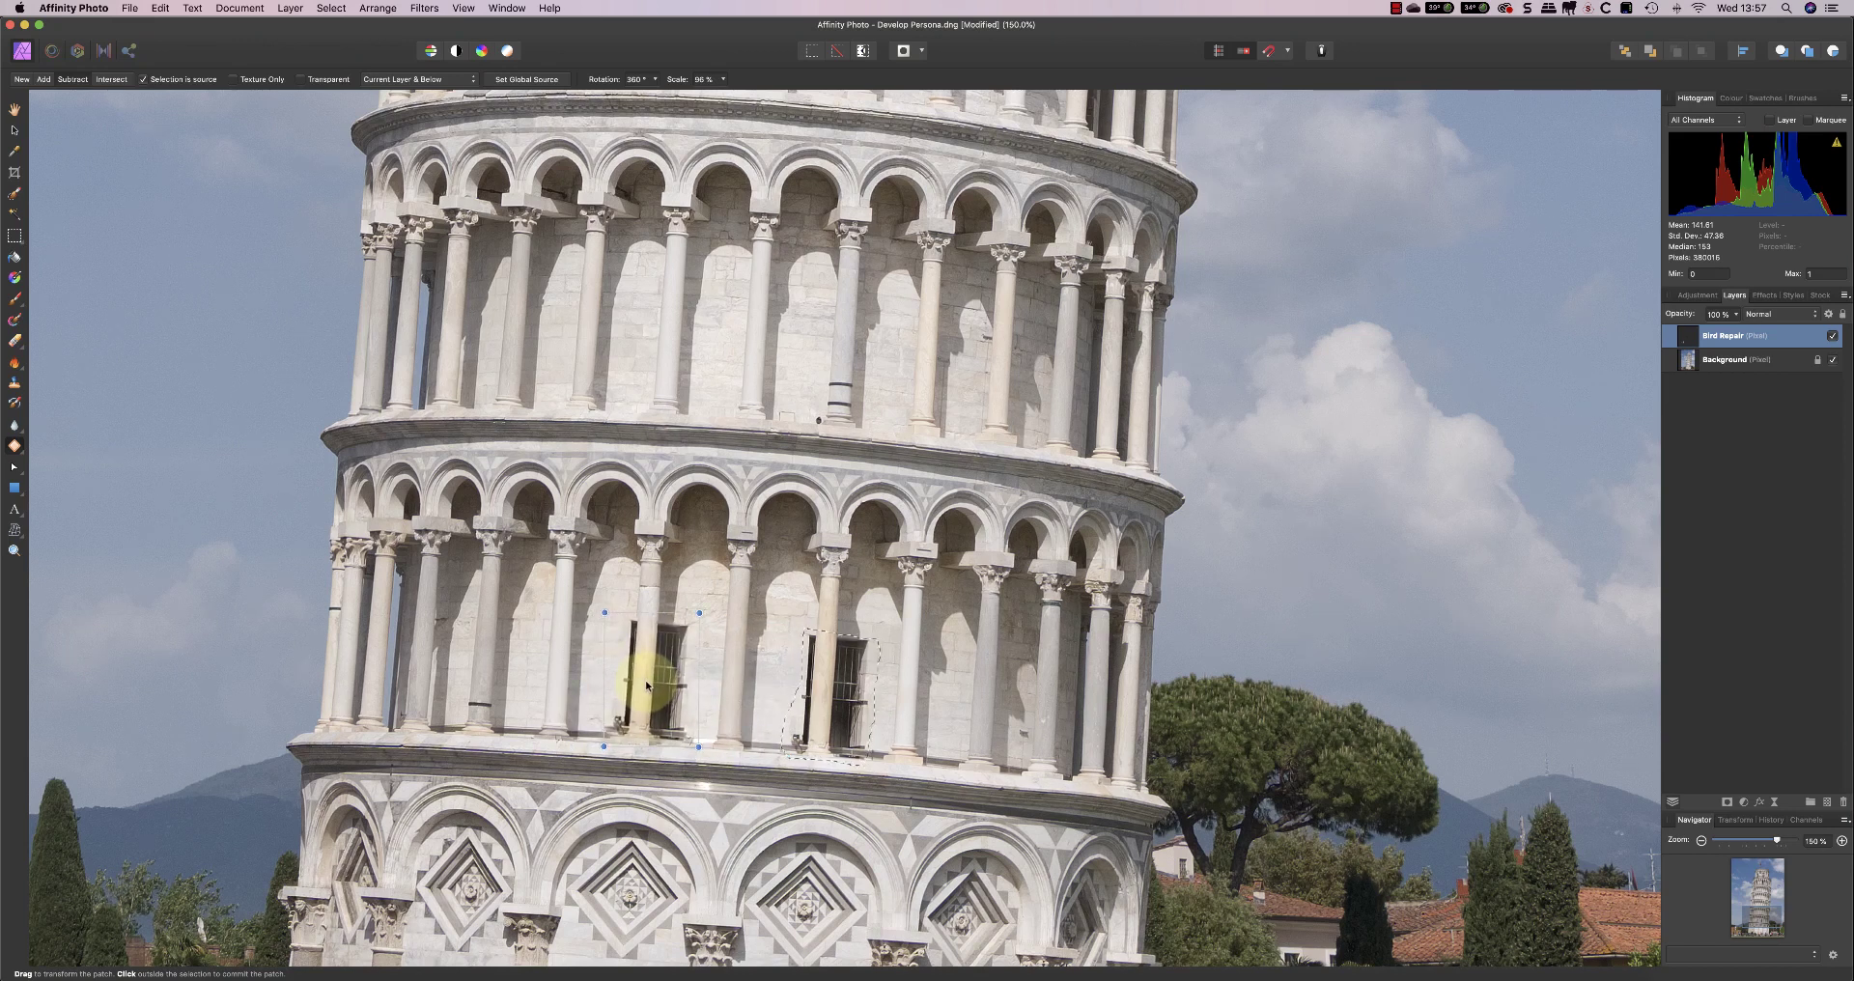
drag(833, 693, 987, 710)
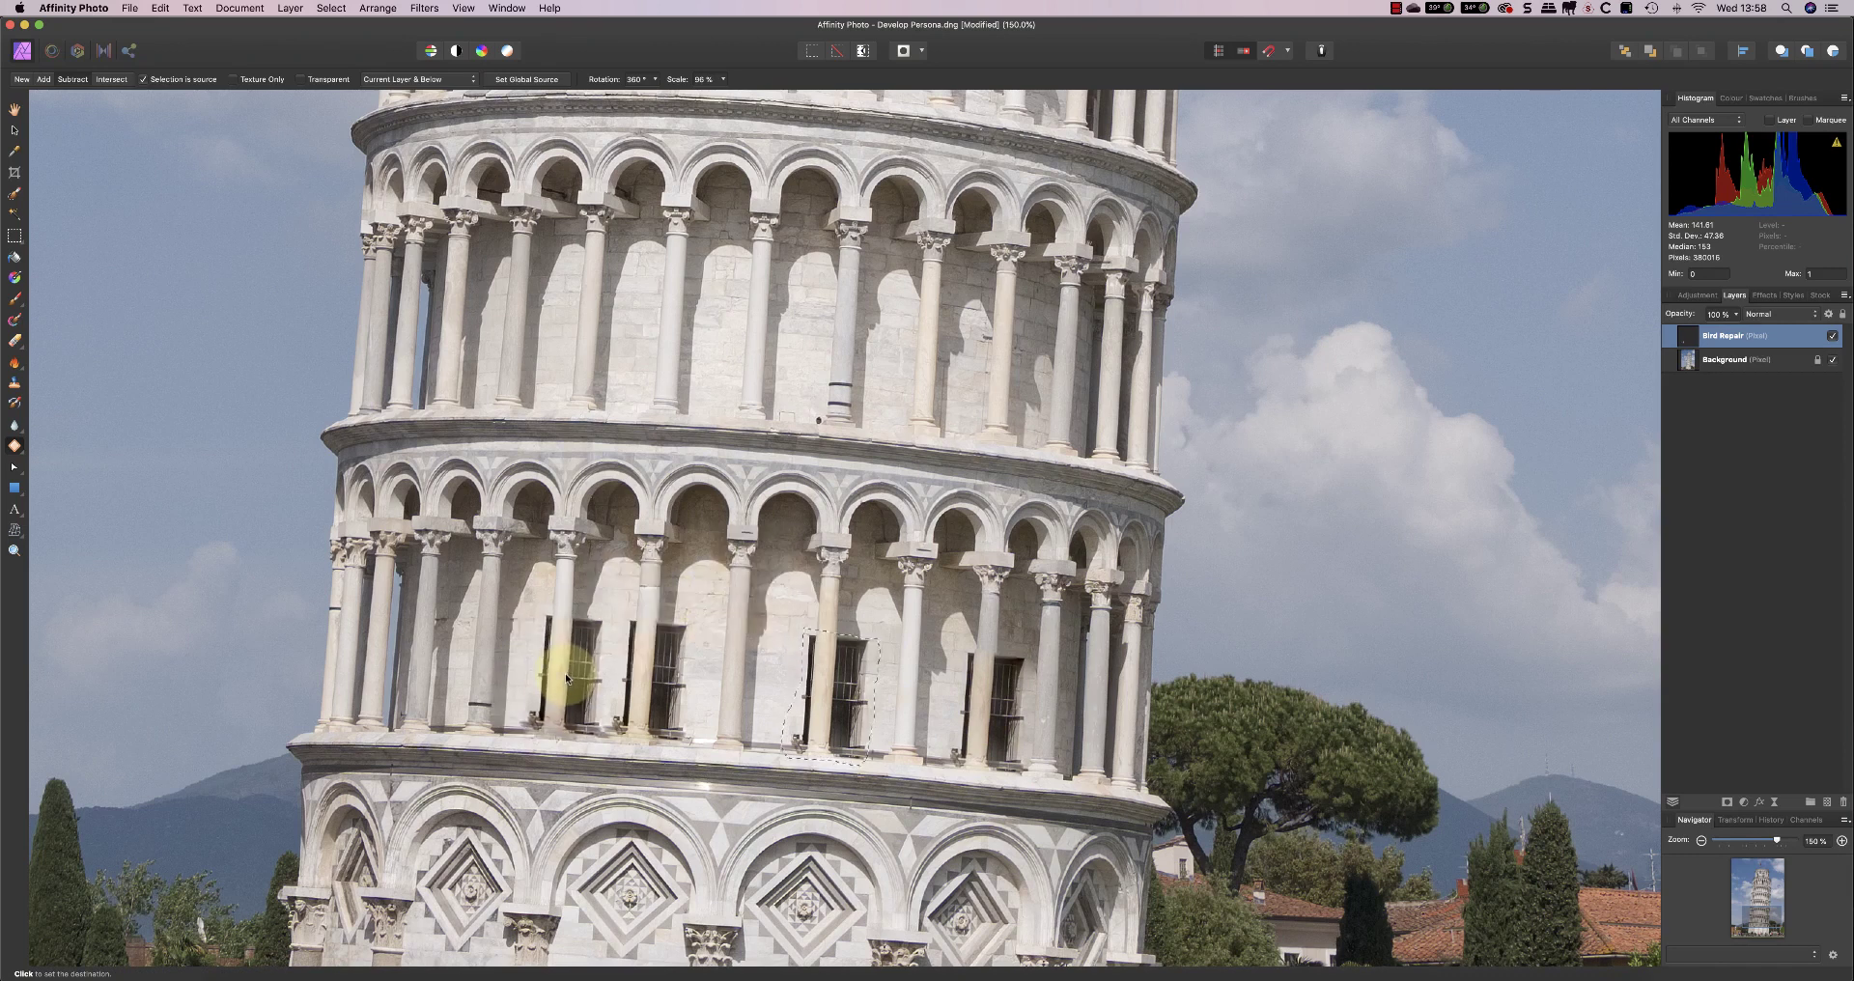
click(545, 606)
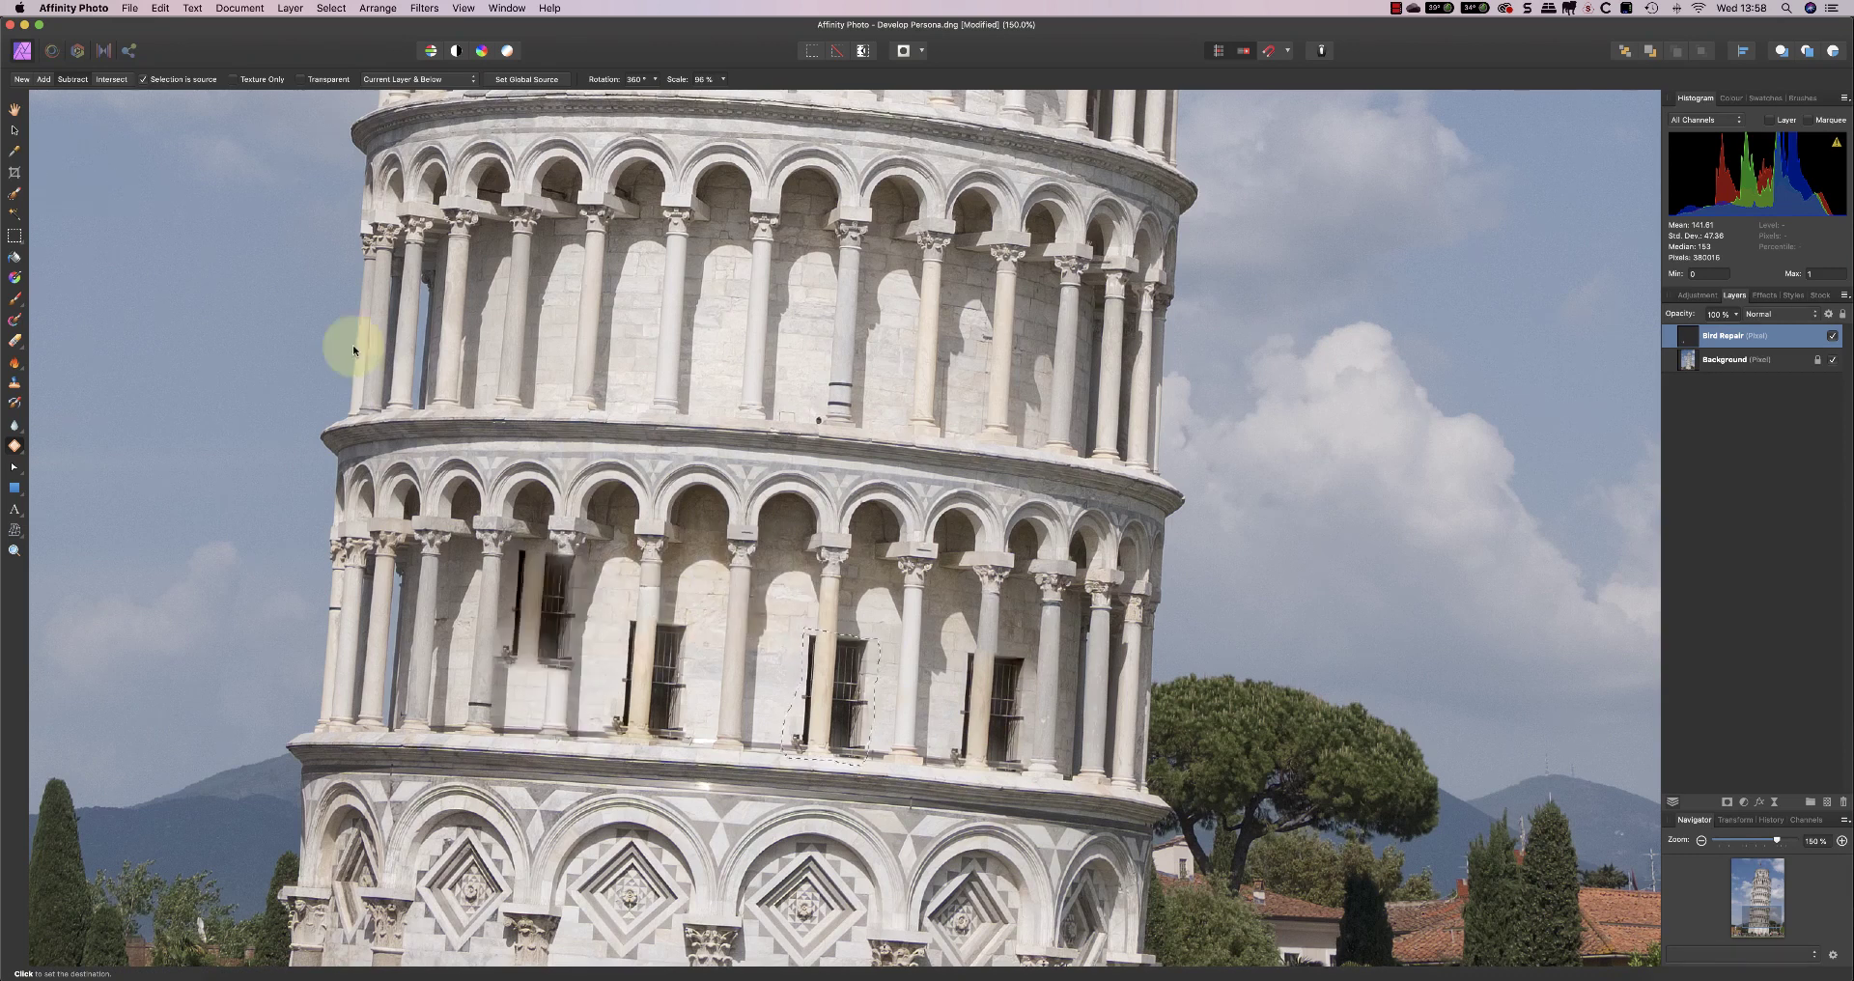
- Undo the added window copies from the Edit menu and clear the leftover patch selection
click(160, 8)
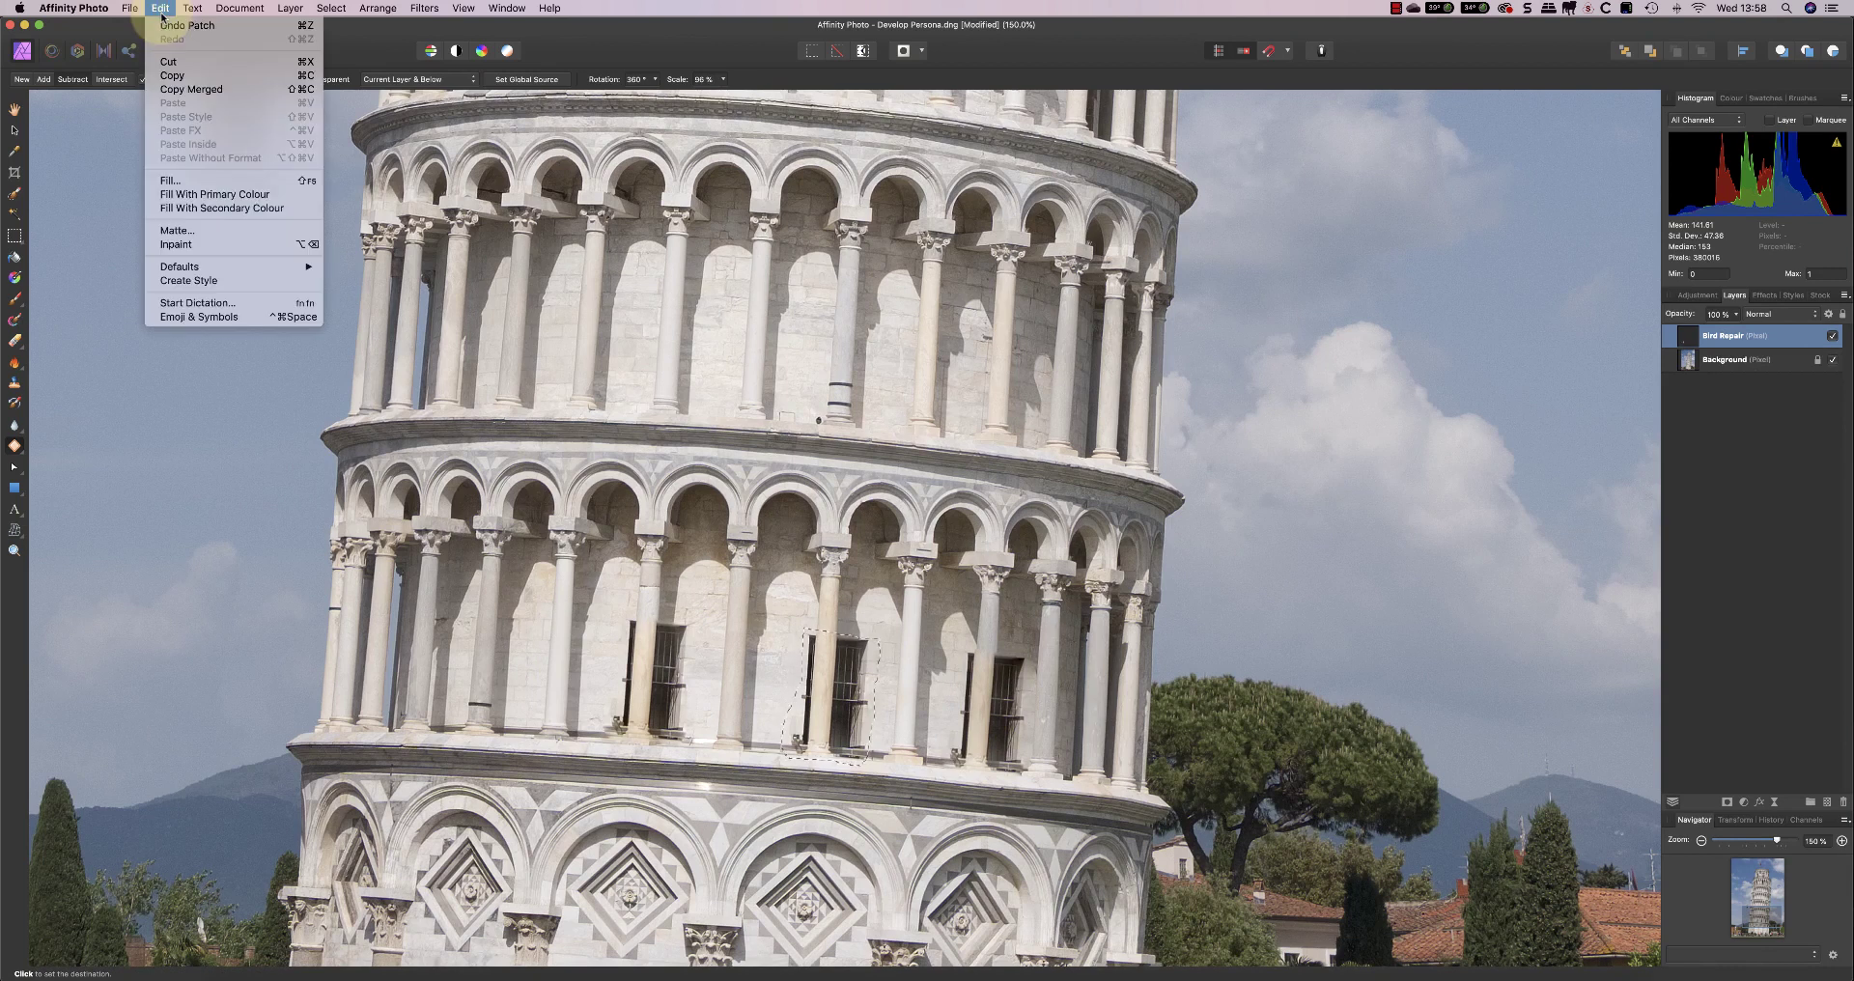
click(163, 8)
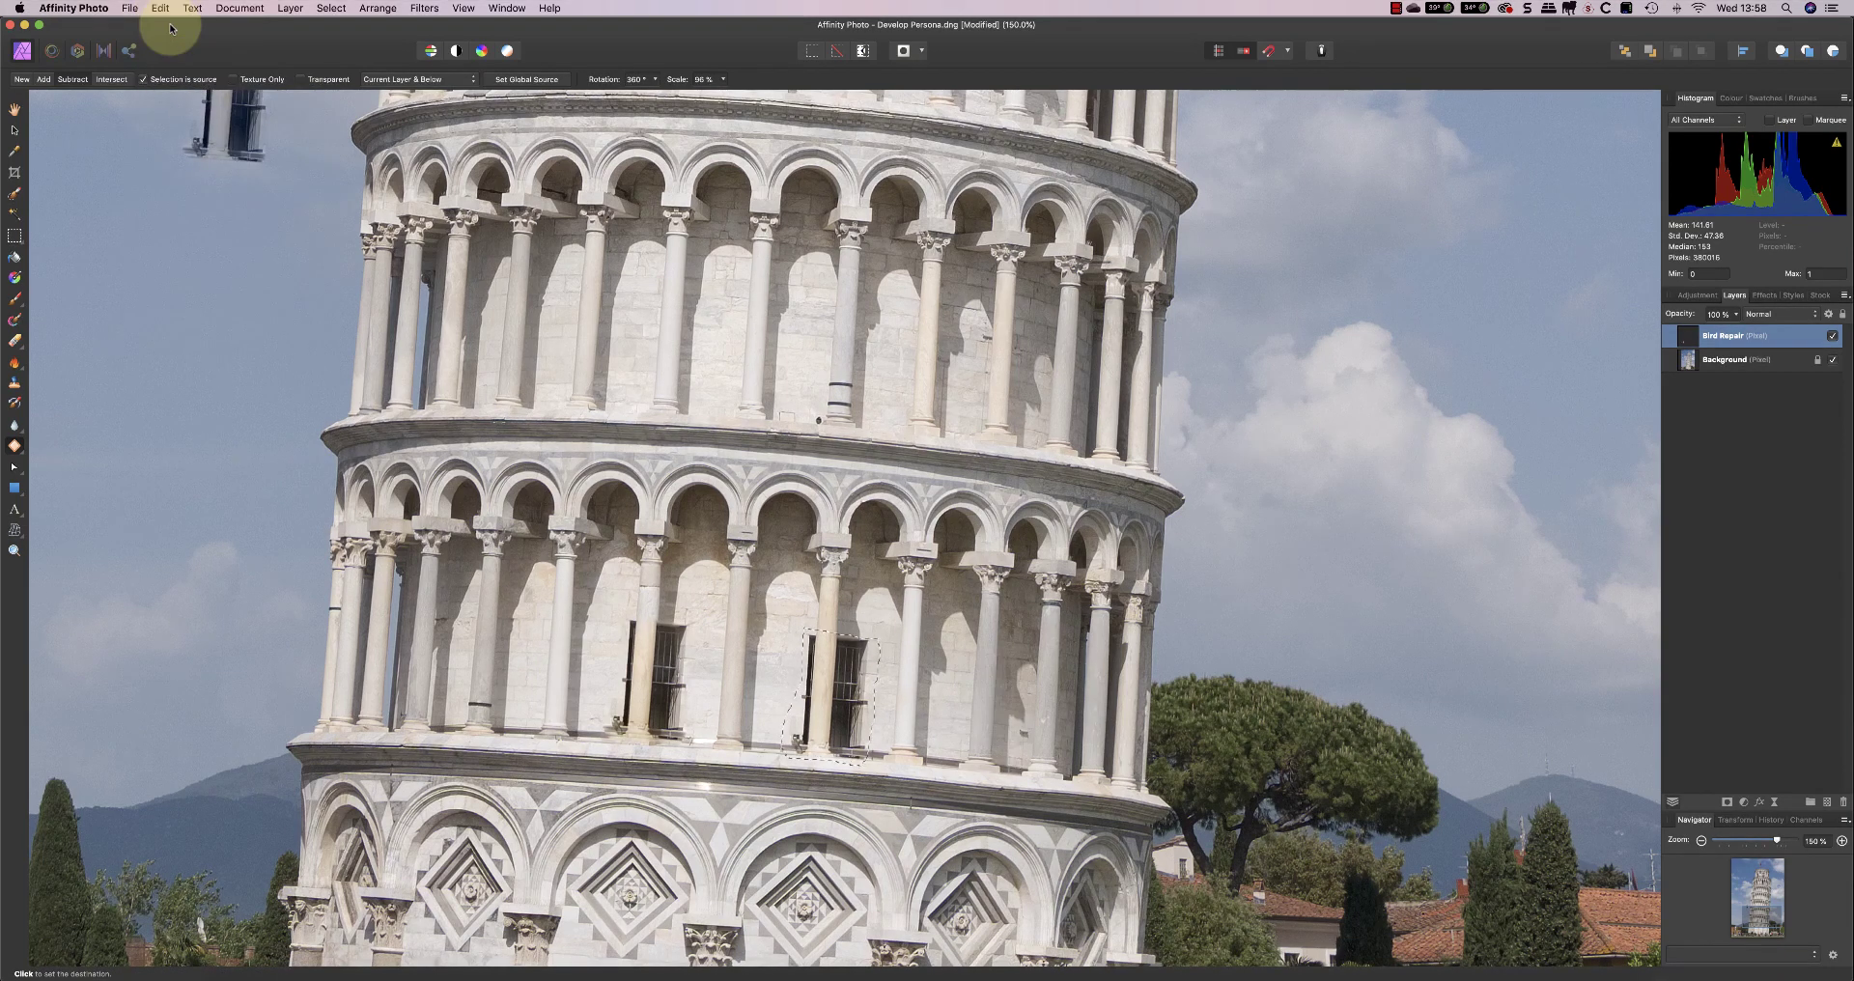
click(162, 8)
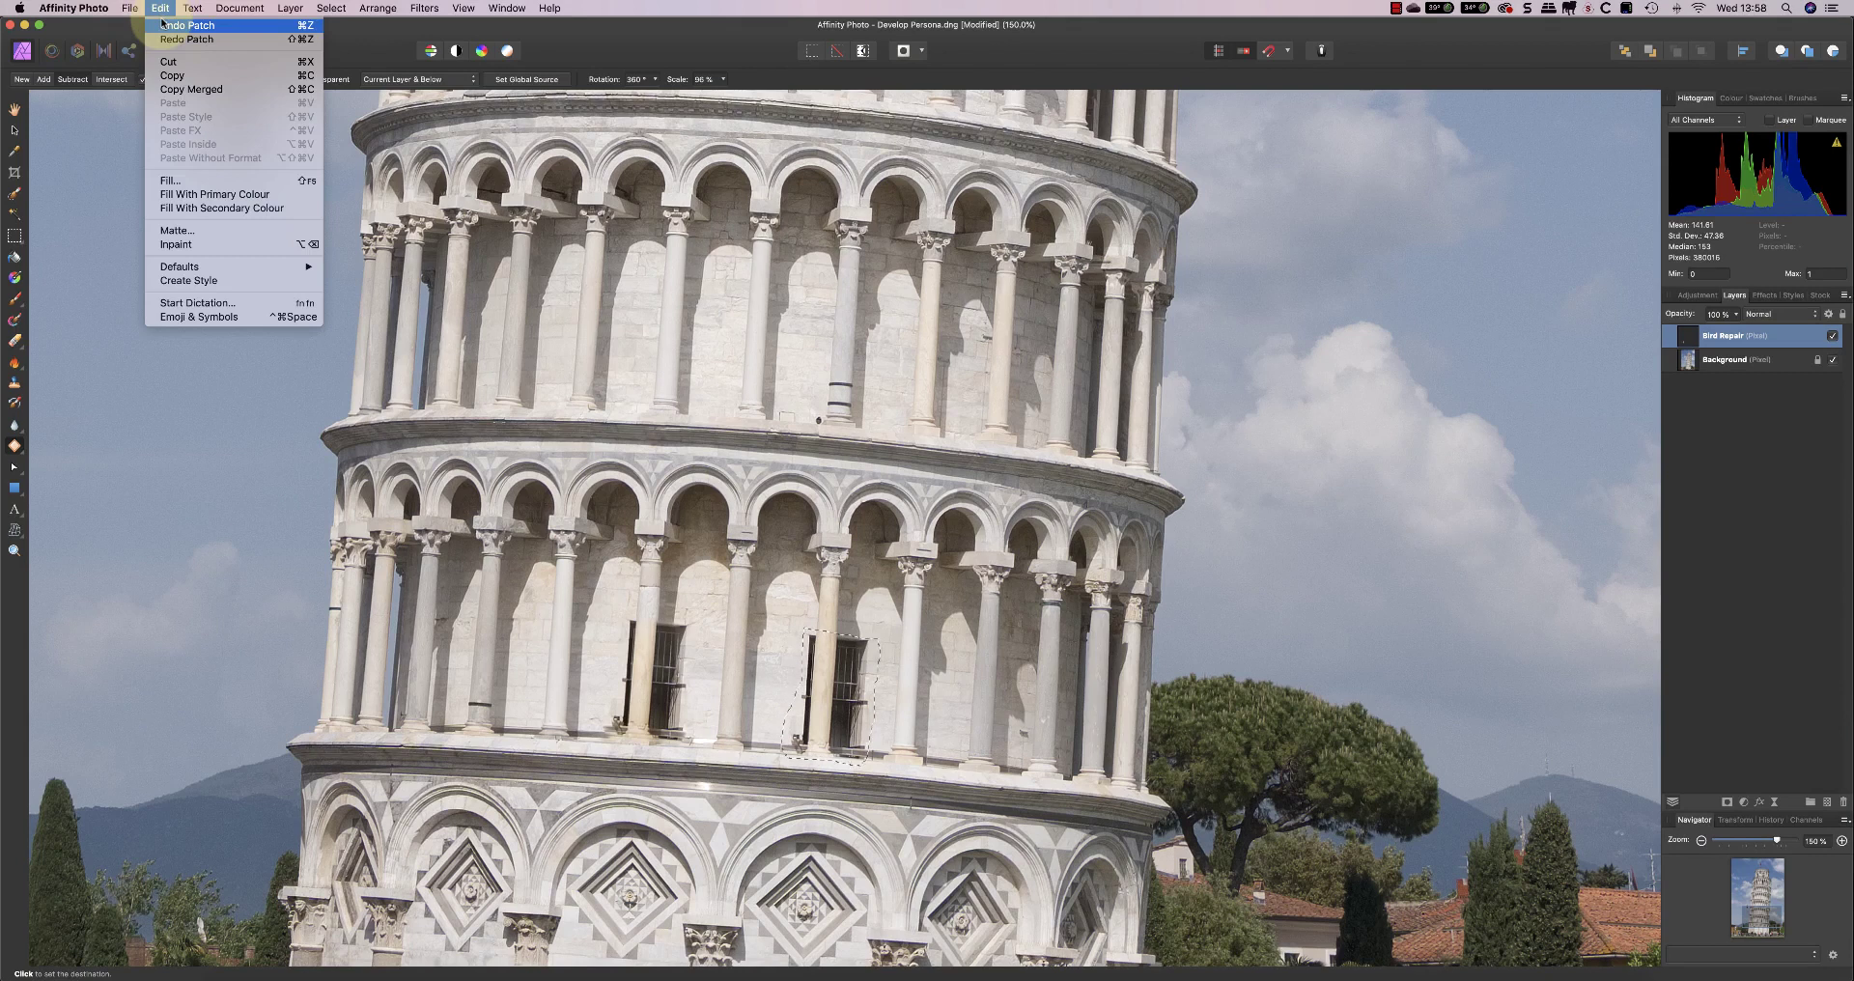
click(162, 24)
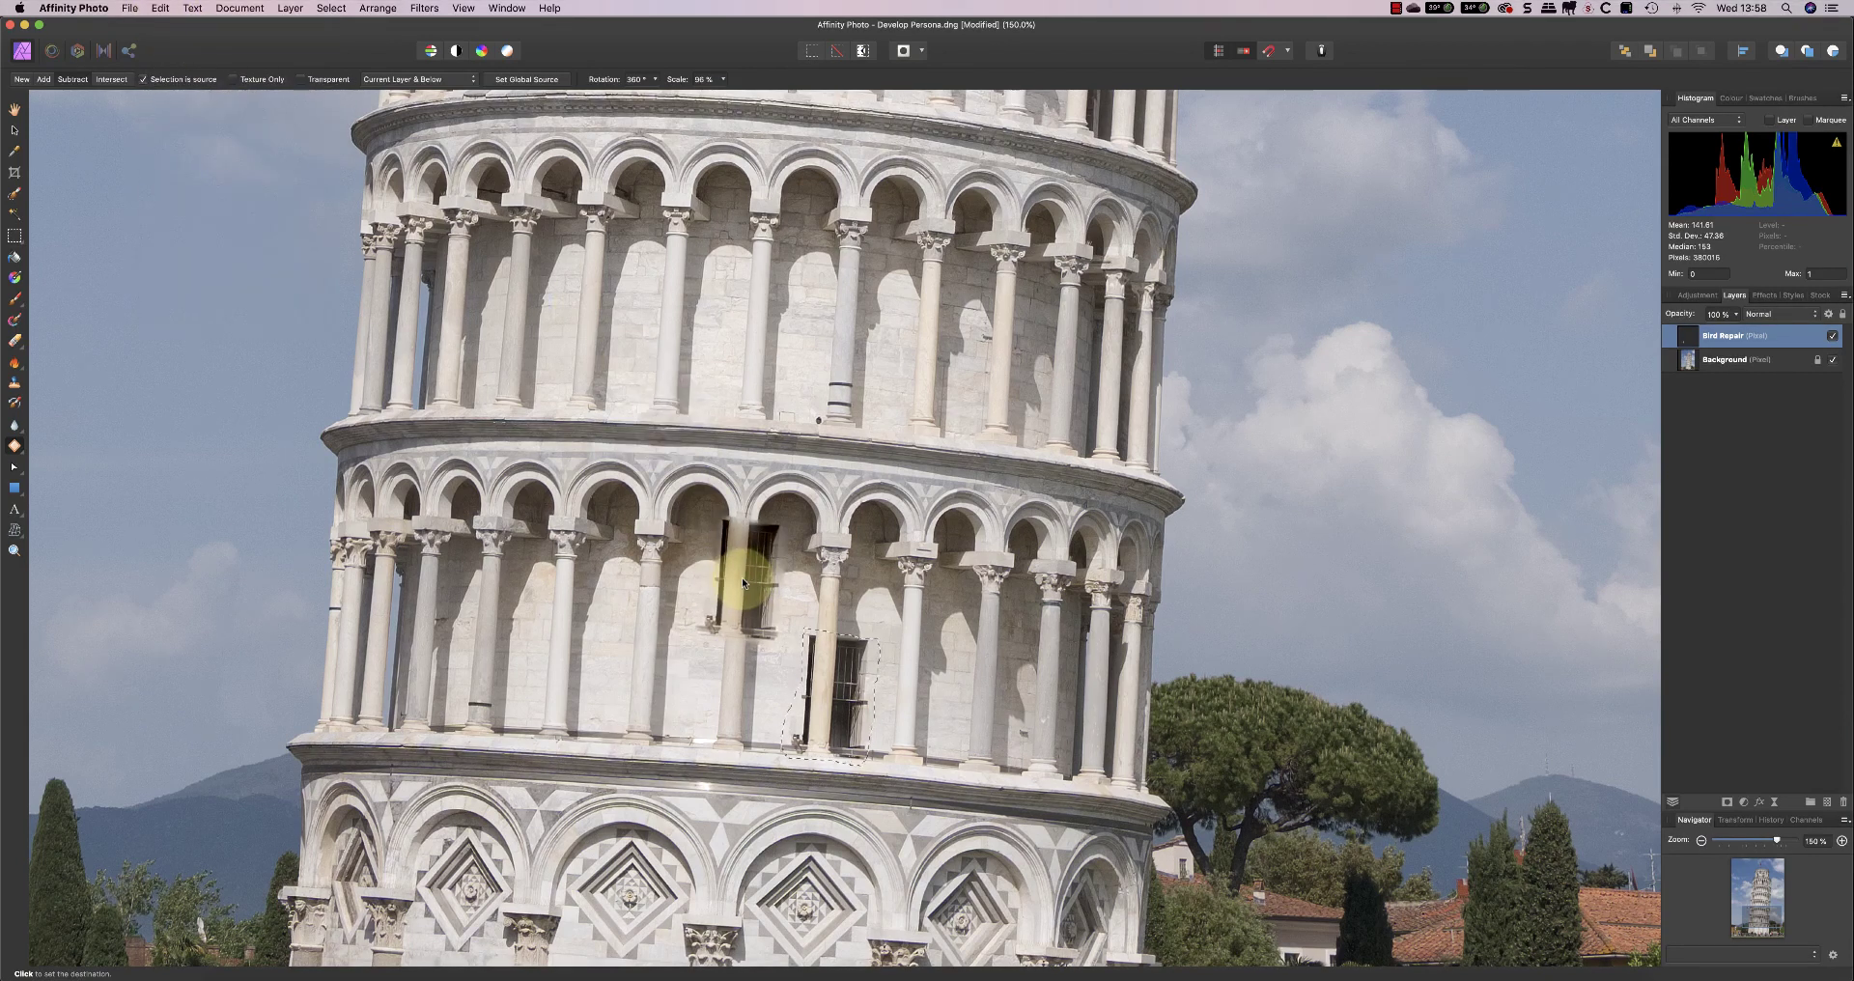
key(super+d)
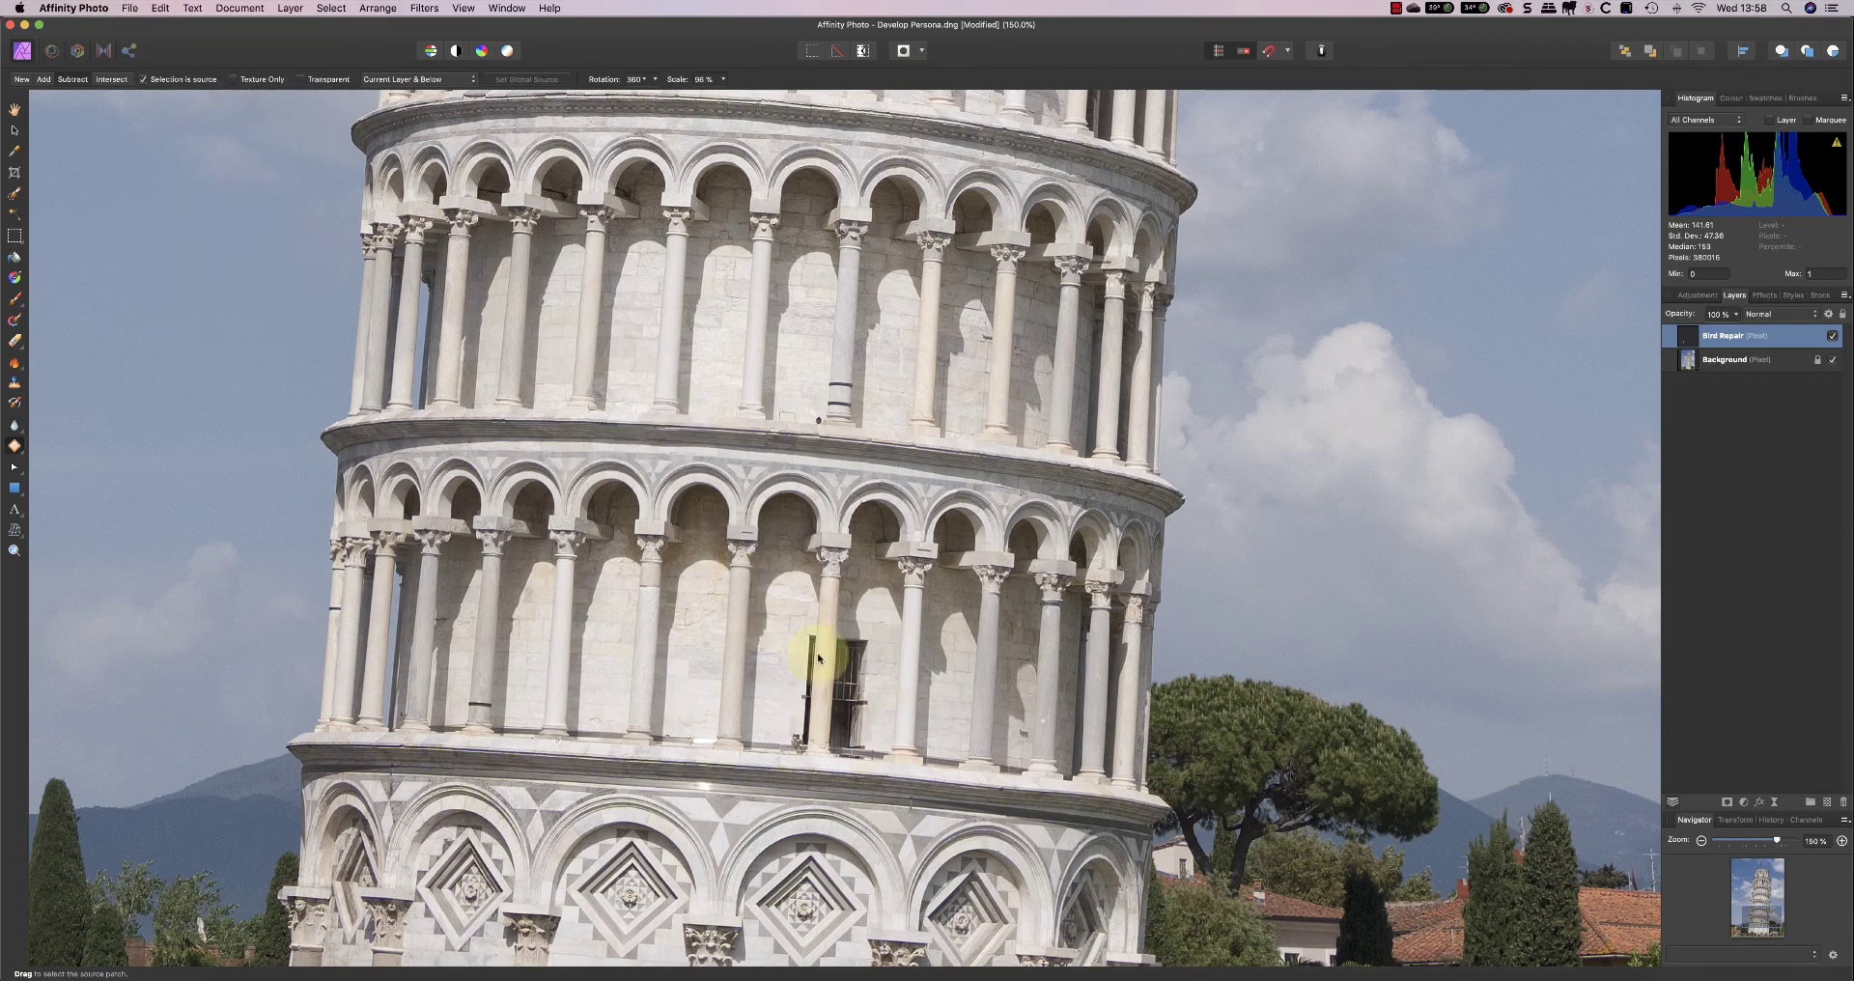